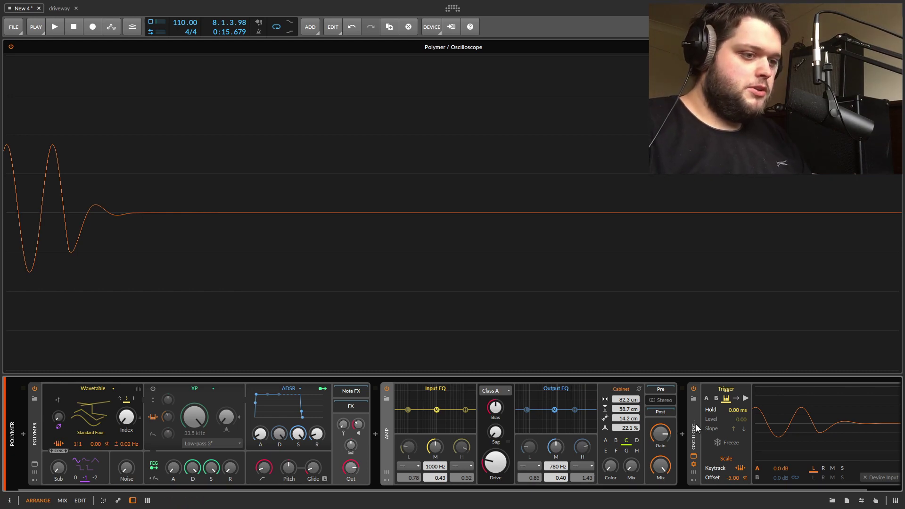
Step: Insert a second Bitwig Amp device between the existing Amp and the Oscilloscope in the device chain
{"action": "left_click", "coordinate": [682, 434]}
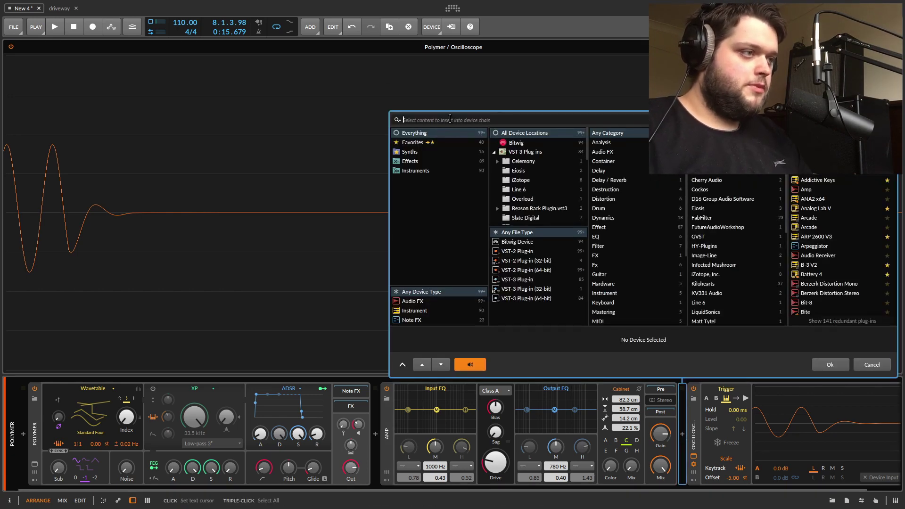
{"action": "type", "text": "AMP"}
{"action": "key", "text": "Down"}
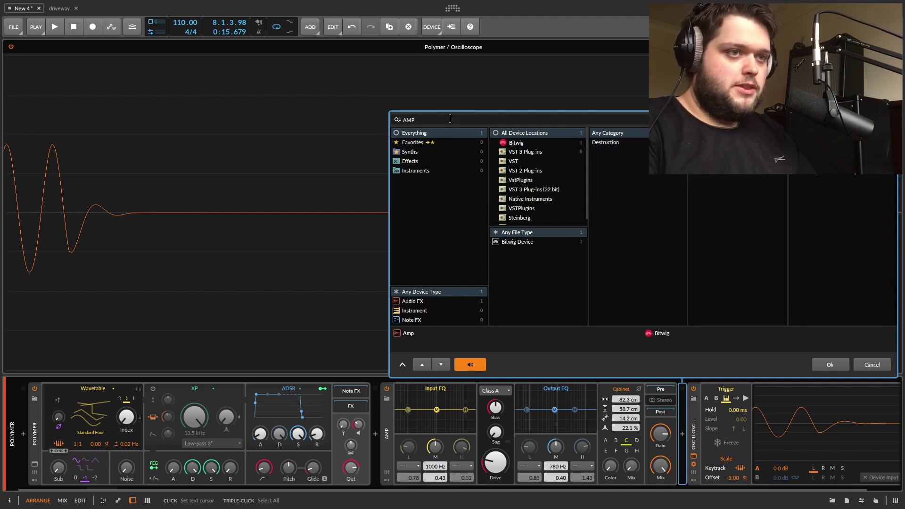
{"action": "key", "text": "Return"}
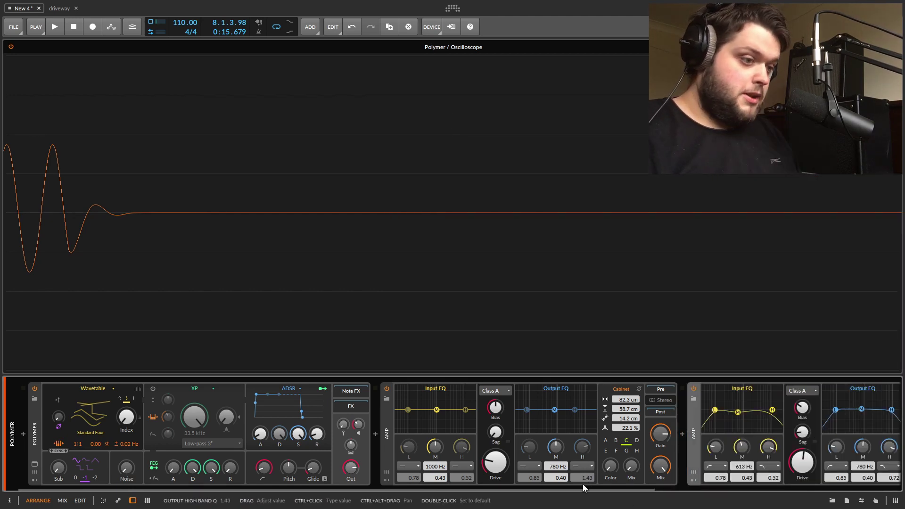
{"action": "left_click_drag", "start_coordinate": [586, 487], "coordinate": [675, 500]}
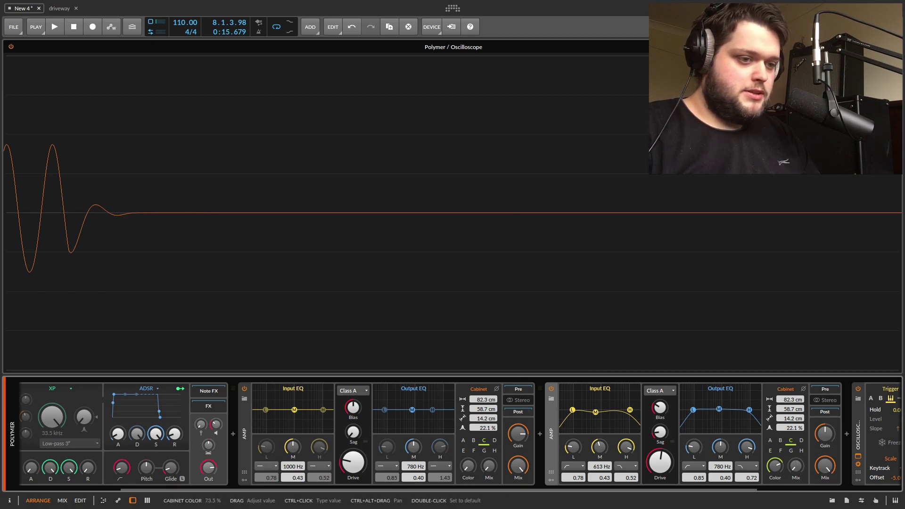
Step: Bypass the second Amp's low and high Output EQ bands and its high Input EQ band
{"action": "left_click", "coordinate": [695, 468]}
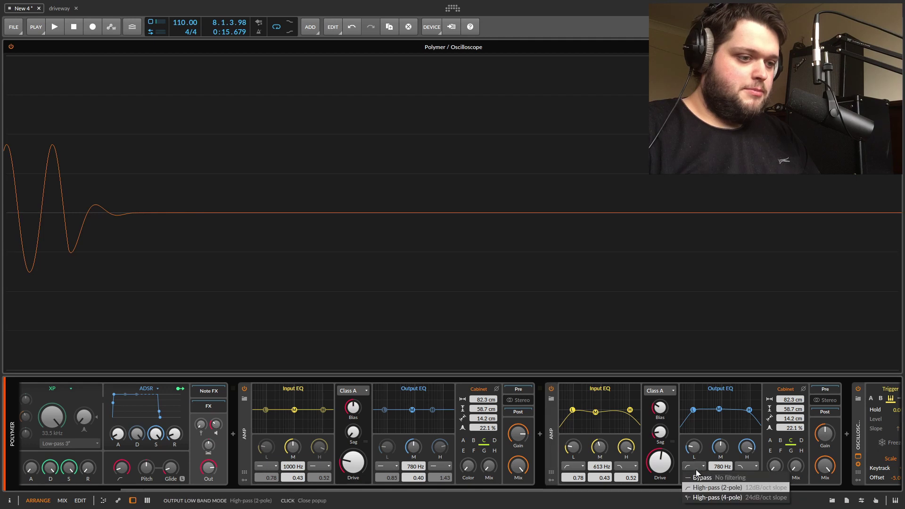
{"action": "left_click", "coordinate": [702, 478]}
{"action": "left_click", "coordinate": [750, 466]}
{"action": "left_click", "coordinate": [753, 478]}
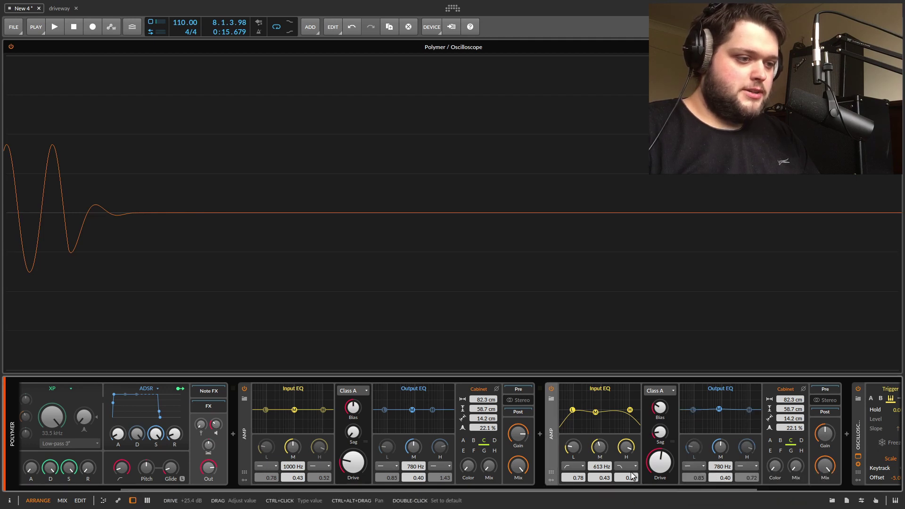
{"action": "left_click", "coordinate": [630, 466]}
{"action": "left_click", "coordinate": [634, 477]}
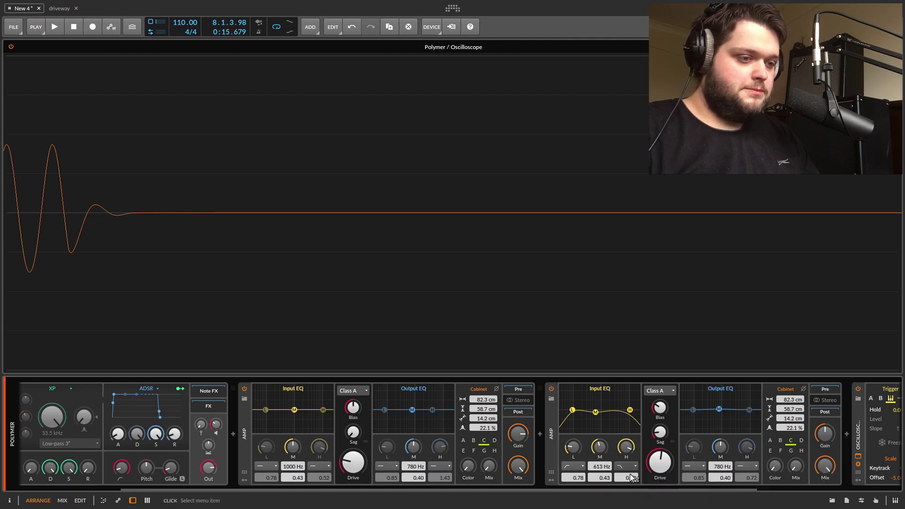
Step: Adjust the second Amp's Bias and Sag, and delete that Amp from the device chain
{"action": "left_click", "coordinate": [670, 418]}
{"action": "left_click_drag", "start_coordinate": [660, 407], "coordinate": [660, 433]}
{"action": "left_click", "coordinate": [660, 432]}
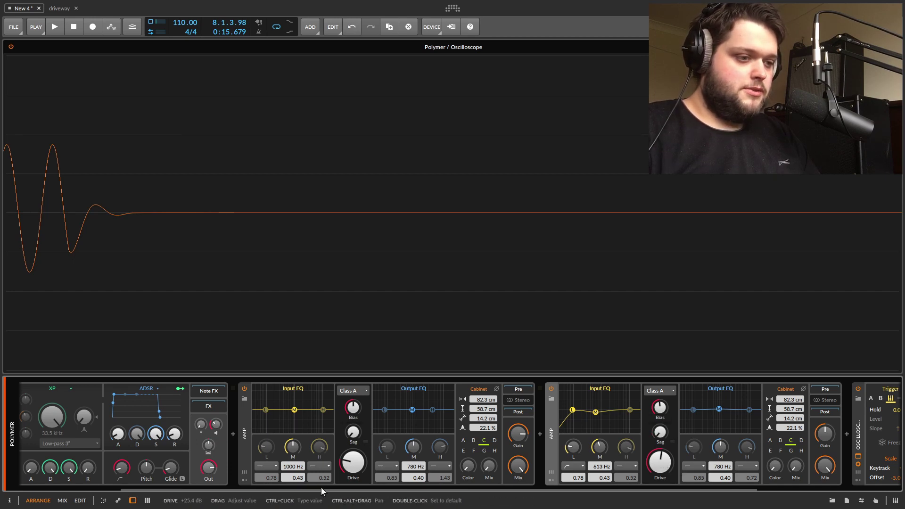
{"action": "left_click", "coordinate": [555, 440]}
{"action": "key", "text": "Delete"}
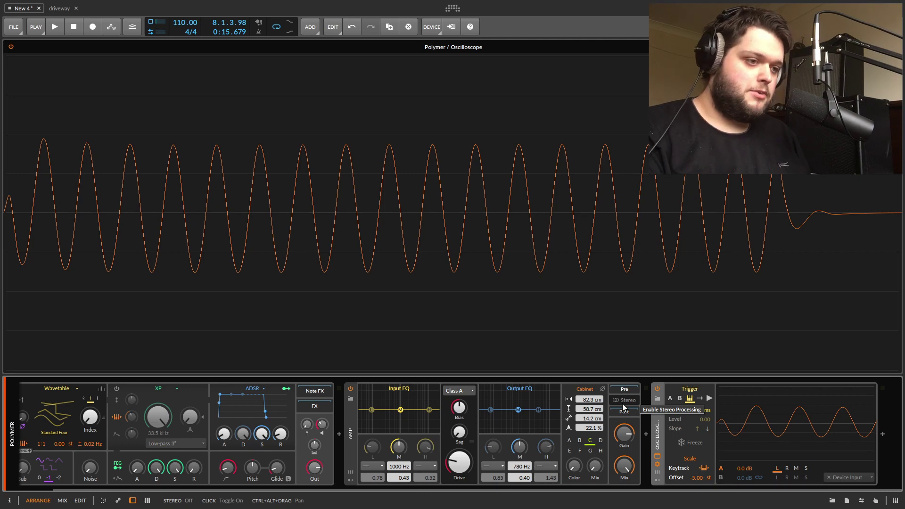
Step: Open the Amp's Pre chain and examine the device help for its EQ, clipping and cabinet parameters
{"action": "left_click", "coordinate": [627, 392]}
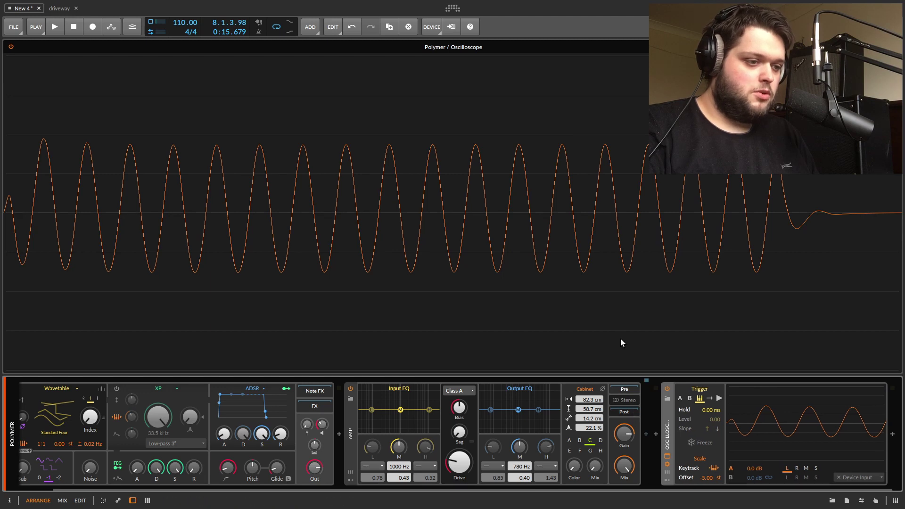
{"action": "key", "text": "F1"}
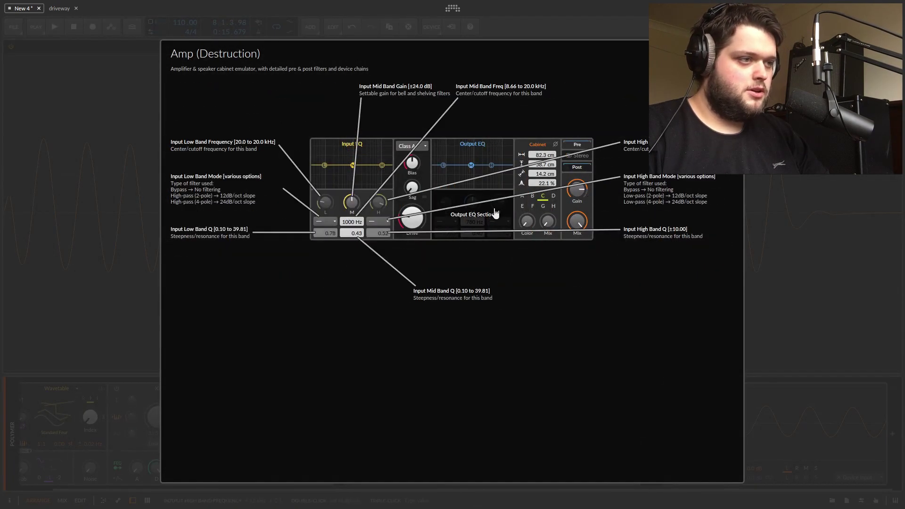
{"action": "mouse_move", "coordinate": [482, 168]}
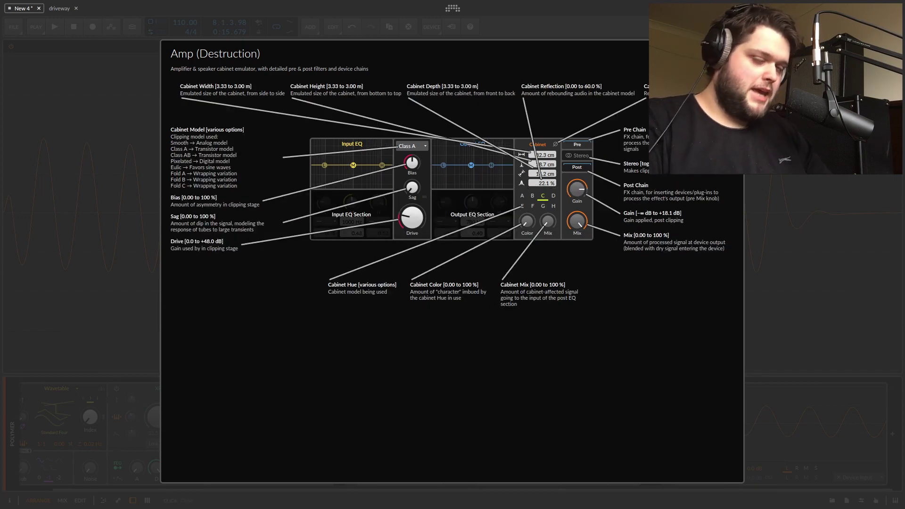
{"action": "key", "text": "Escape"}
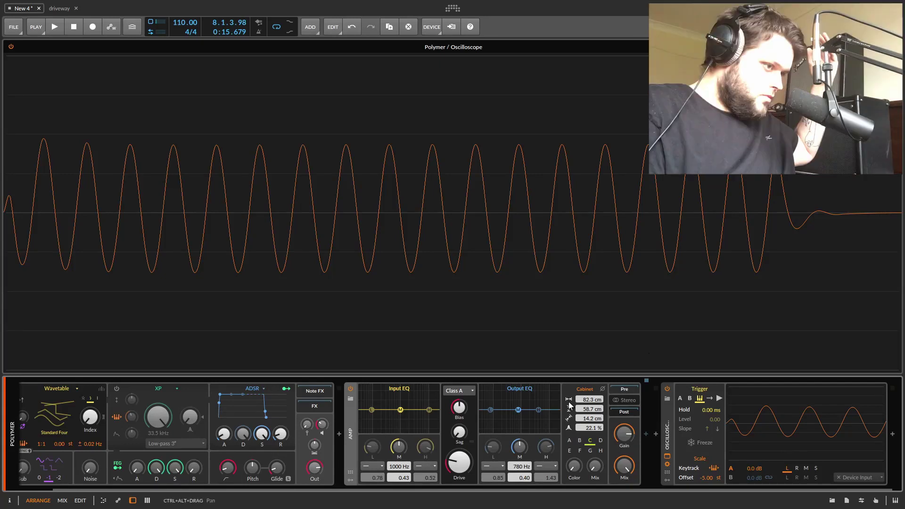
Step: Switch the Amp's clipping model to Pixelated and set Drive to about +11 dB
{"action": "left_click", "coordinate": [460, 391]}
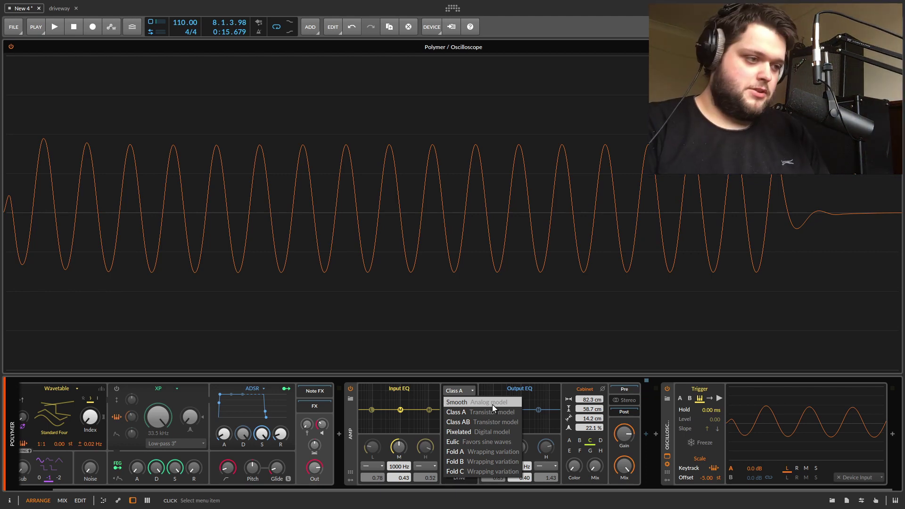
{"action": "left_click", "coordinate": [491, 432]}
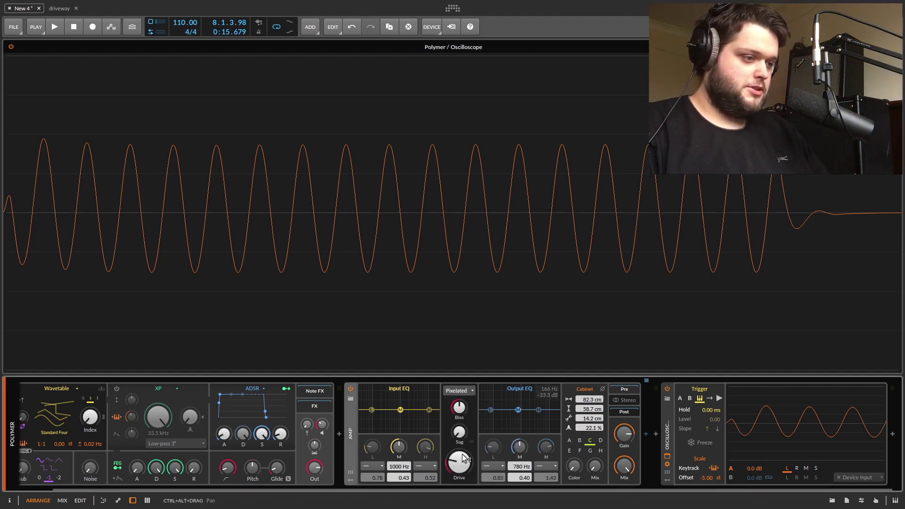
{"action": "left_click_drag", "start_coordinate": [459, 463], "coordinate": [459, 450]}
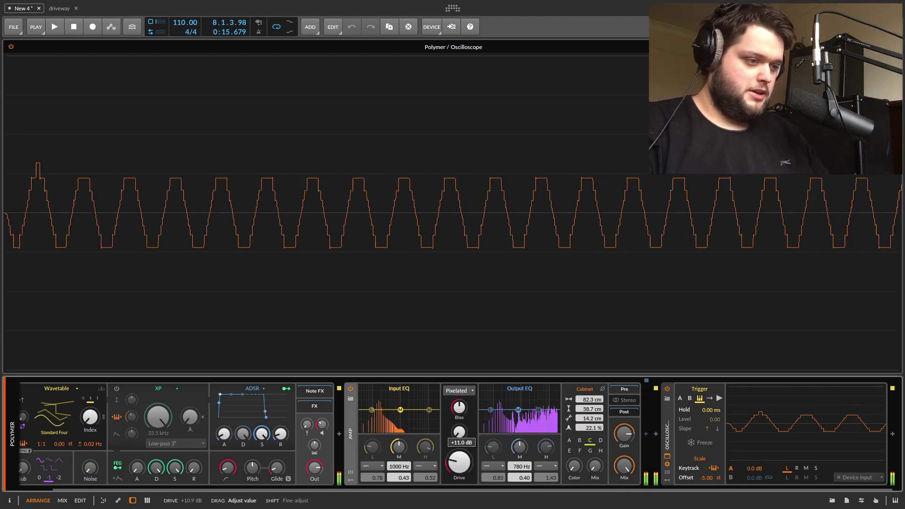
Step: Switch the Amp's clipping model to Class AB and set Drive to about +16.9 dB
{"action": "left_click", "coordinate": [458, 391]}
{"action": "left_click", "coordinate": [480, 422]}
{"action": "mouse_move", "coordinate": [460, 463]}
{"action": "left_mouse_down"}
{"action": "mouse_move", "coordinate": [460, 448]}
{"action": "mouse_move", "coordinate": [459, 471]}
{"action": "left_mouse_up"}
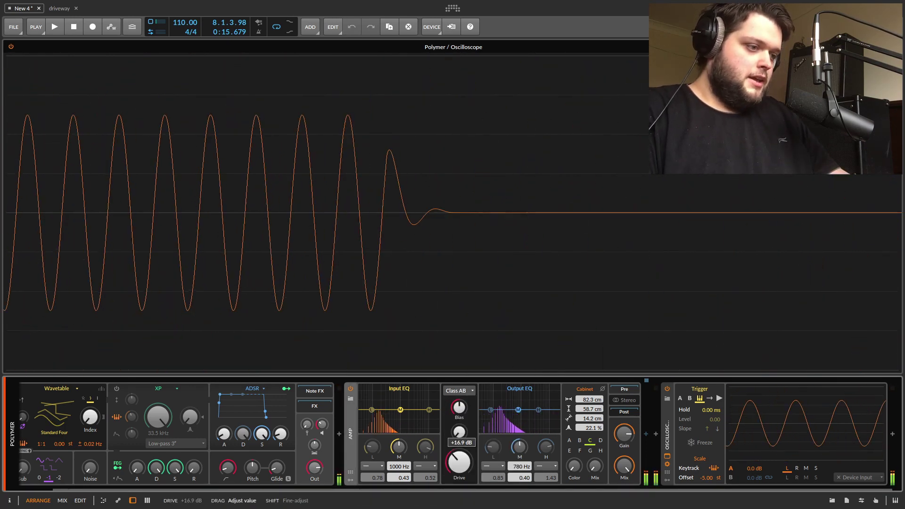
Step: Set the Amp's model to Eulic and Gain to about +5.6 dB, and sweep Drive up and down to 0 dB
{"action": "left_click", "coordinate": [460, 391]}
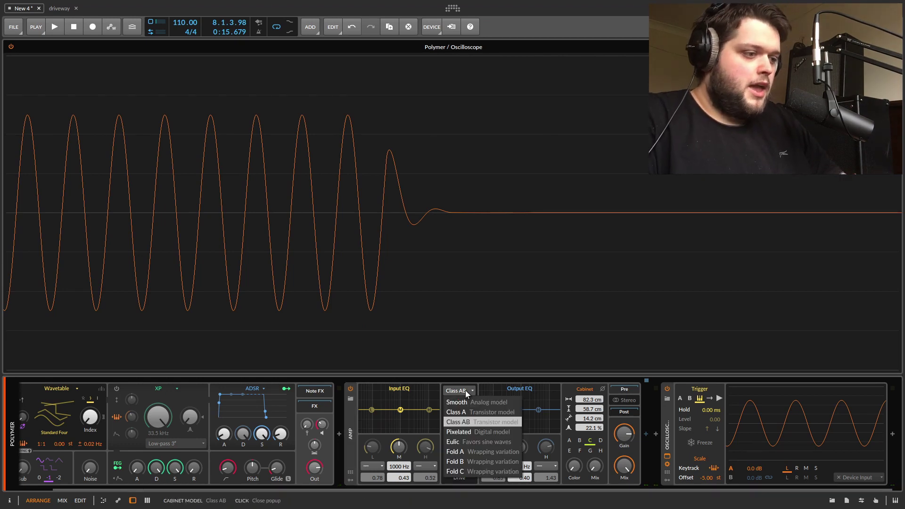
{"action": "left_click", "coordinate": [471, 442]}
{"action": "left_click_drag", "start_coordinate": [459, 463], "coordinate": [459, 472]}
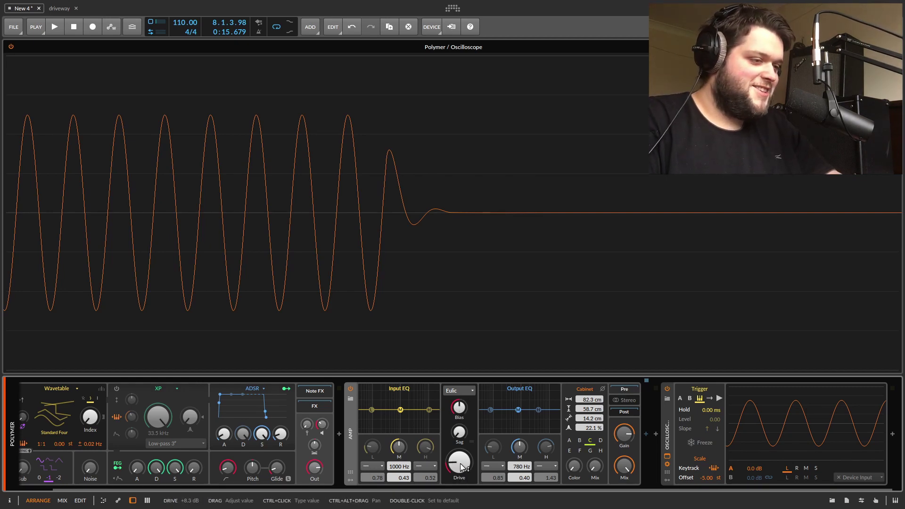
{"action": "left_click_drag", "start_coordinate": [462, 468], "coordinate": [462, 449]}
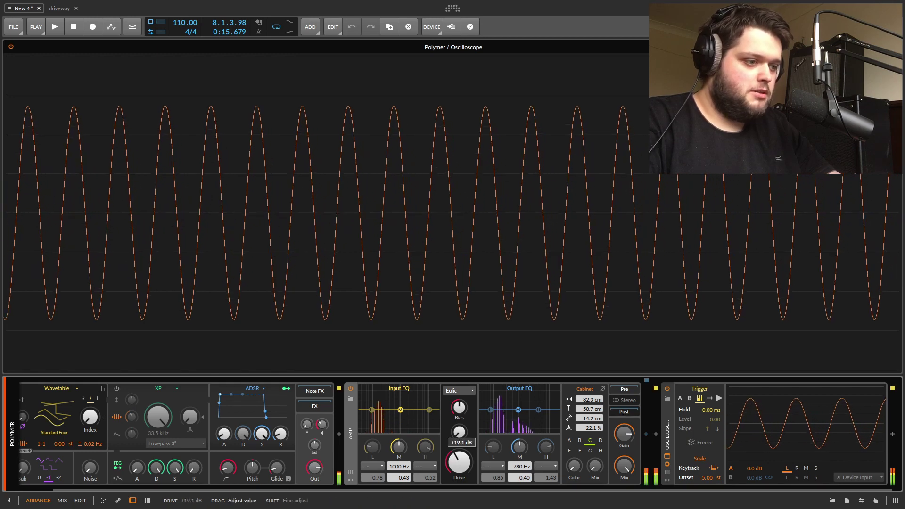
{"action": "mouse_move", "coordinate": [624, 433]}
{"action": "left_mouse_down"}
{"action": "mouse_move", "coordinate": [624, 448]}
{"action": "mouse_move", "coordinate": [624, 429]}
{"action": "left_mouse_up"}
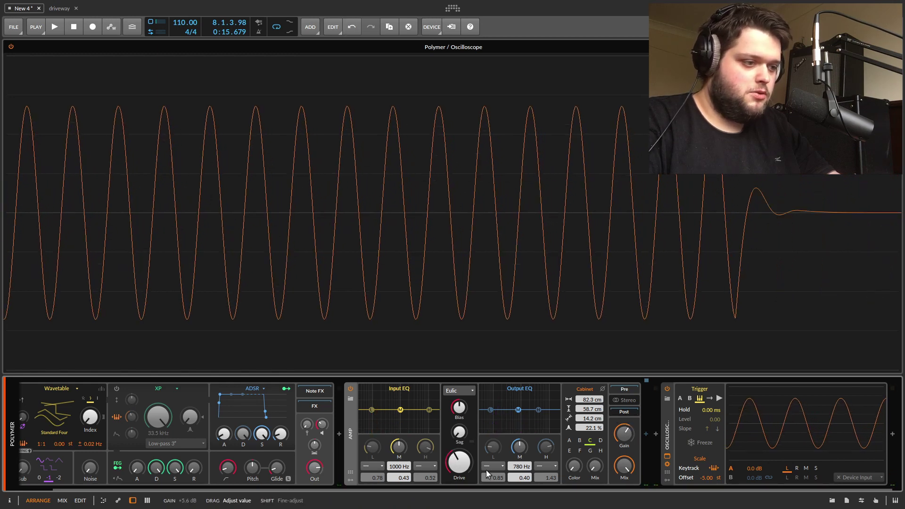
{"action": "left_click_drag", "start_coordinate": [462, 466], "coordinate": [459, 448]}
{"action": "left_click_drag", "start_coordinate": [460, 469], "coordinate": [459, 508]}
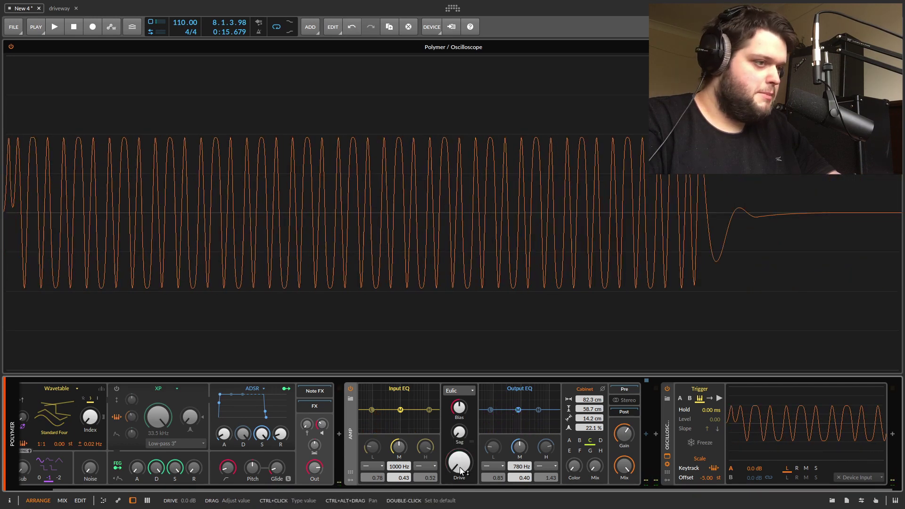
Step: Switch the Amp's clipping model to Fold A and raise its Drive well above 0 dB
{"action": "left_click", "coordinate": [457, 391]}
{"action": "left_click", "coordinate": [483, 450]}
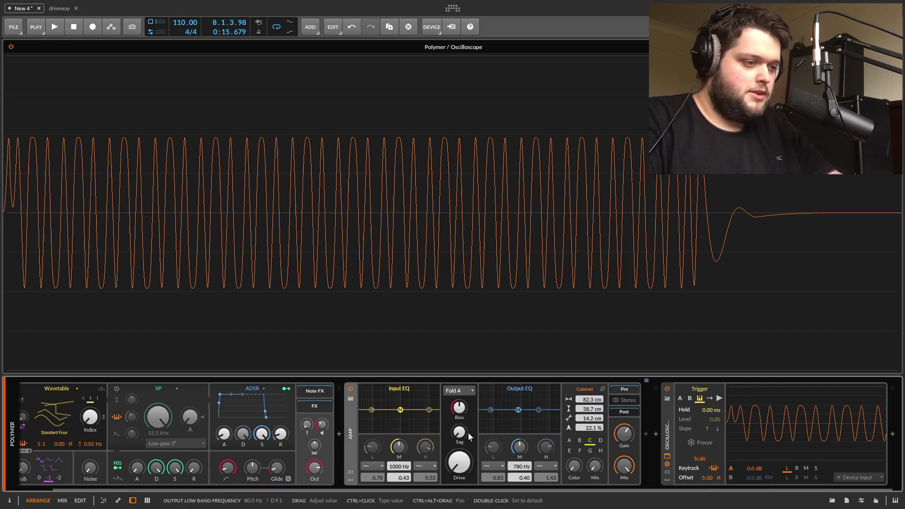
{"action": "left_click_drag", "start_coordinate": [459, 464], "coordinate": [460, 435]}
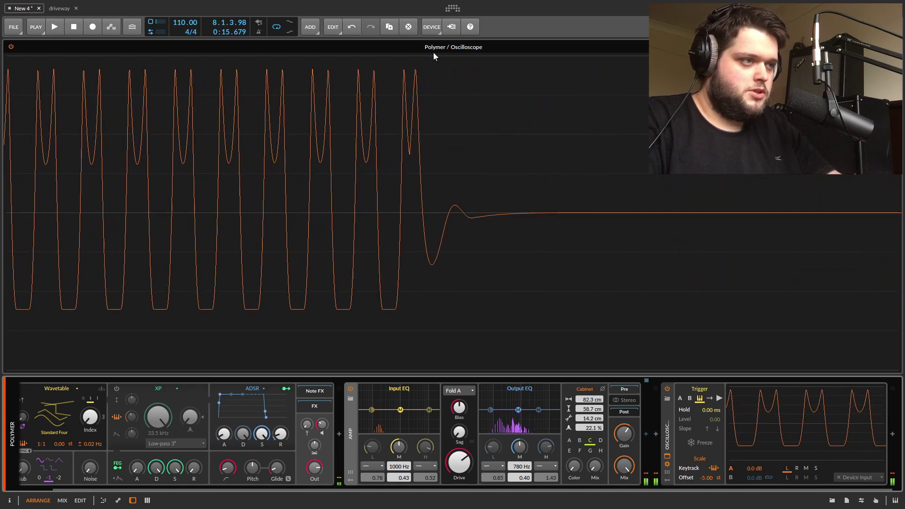
Step: Try the Fold B and Fold C models on the Amp, and lower Drive to about +11.6 dB
{"action": "left_click", "coordinate": [466, 393]}
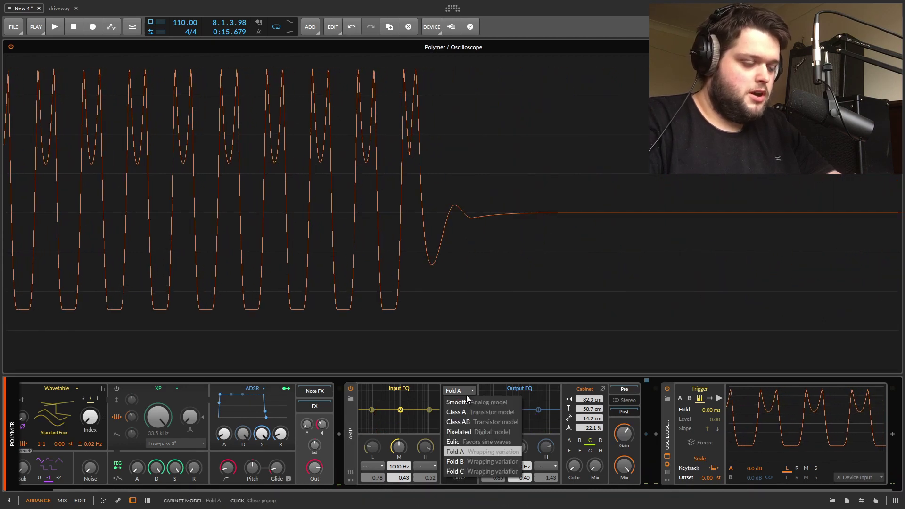
{"action": "left_click", "coordinate": [471, 462]}
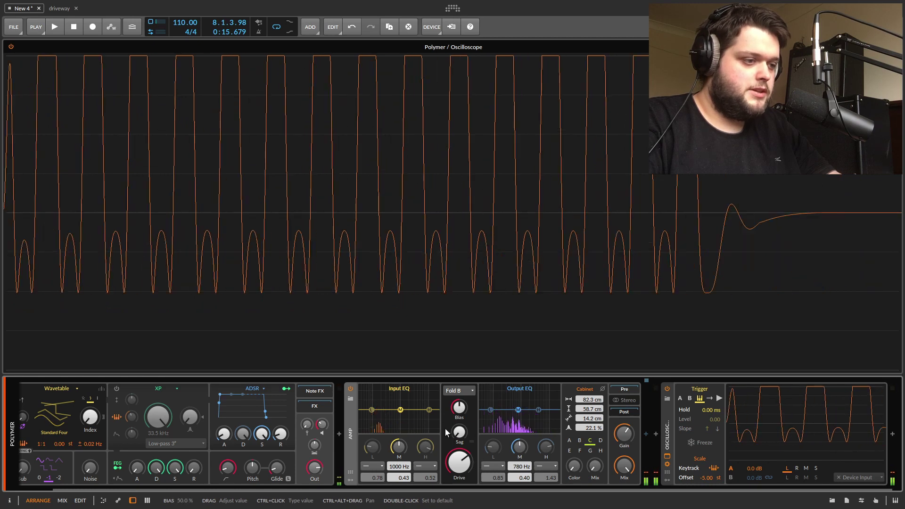
{"action": "left_click", "coordinate": [452, 391]}
{"action": "left_click", "coordinate": [468, 471]}
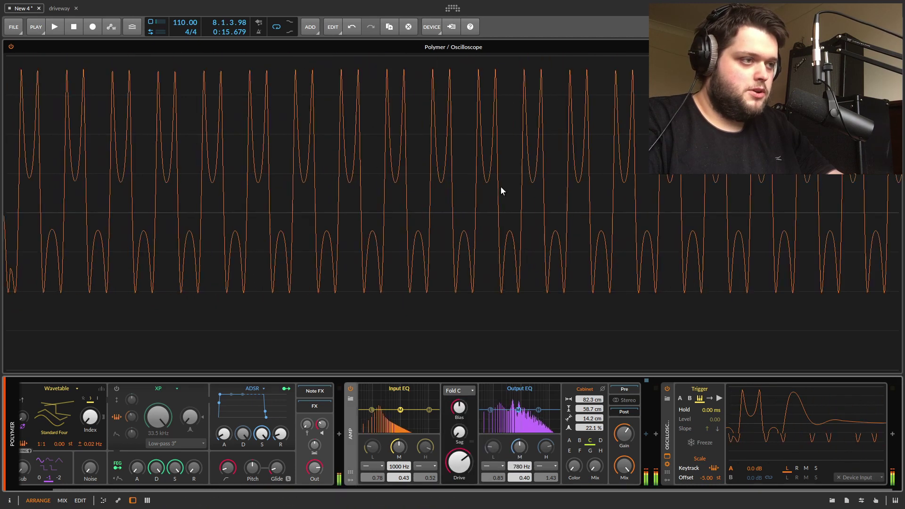
{"action": "left_click_drag", "start_coordinate": [459, 461], "coordinate": [459, 476]}
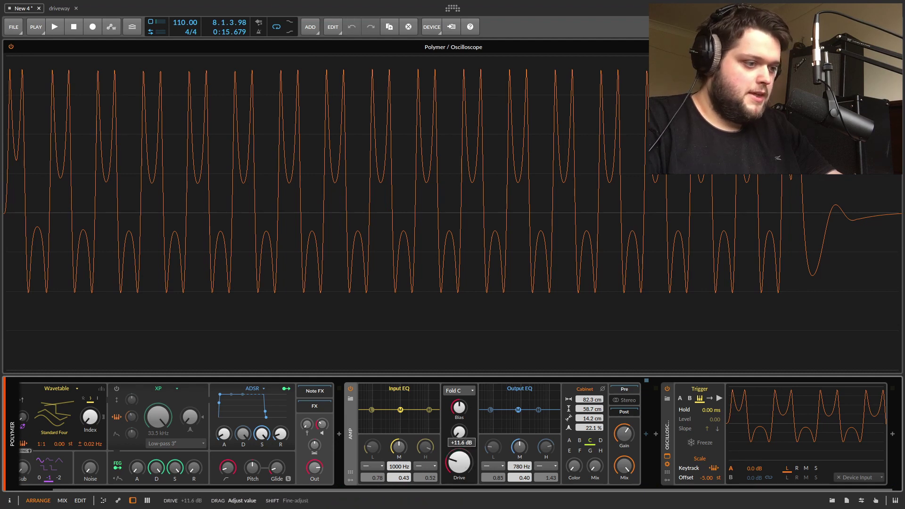
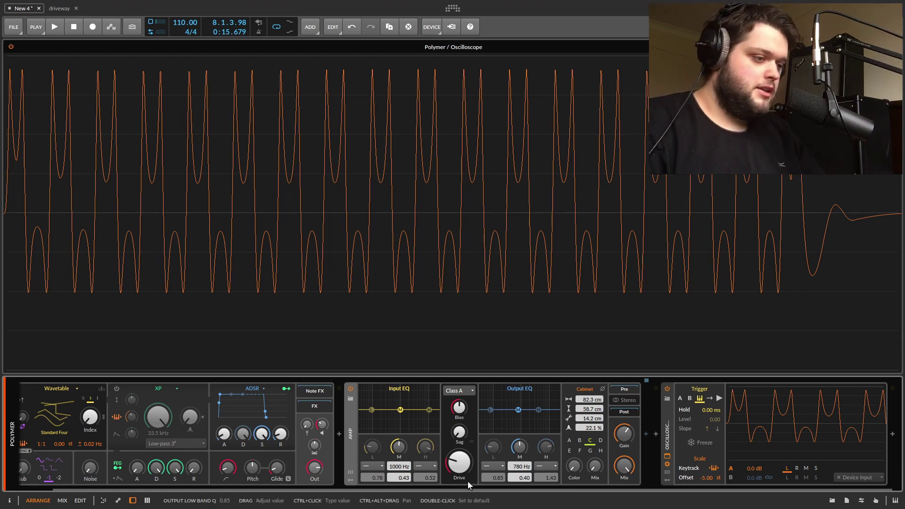
Step: Vary the Amp's Drive and Bias on the Class A model, then switch to Smooth and reset Bias to its default
{"action": "left_click_drag", "start_coordinate": [460, 464], "coordinate": [460, 491]}
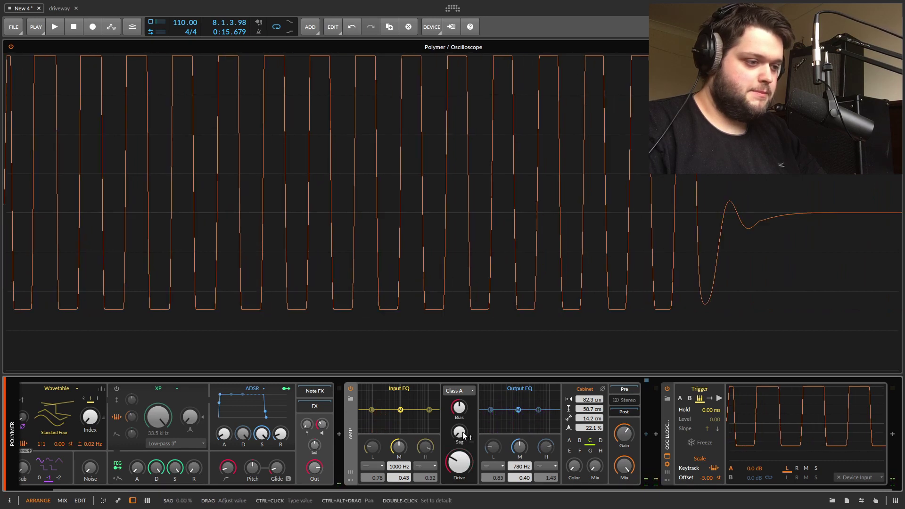
{"action": "left_click_drag", "start_coordinate": [460, 409], "coordinate": [459, 411]}
{"action": "left_click", "coordinate": [457, 391]}
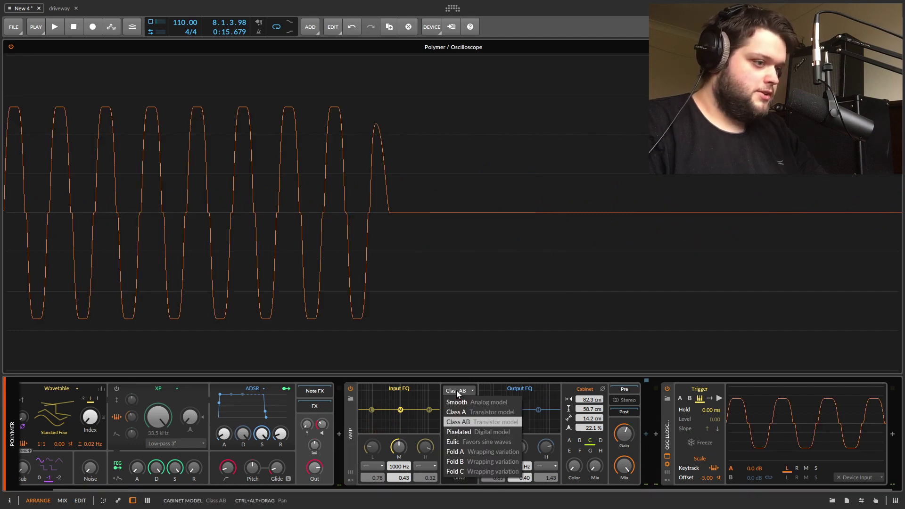
{"action": "left_click", "coordinate": [461, 404]}
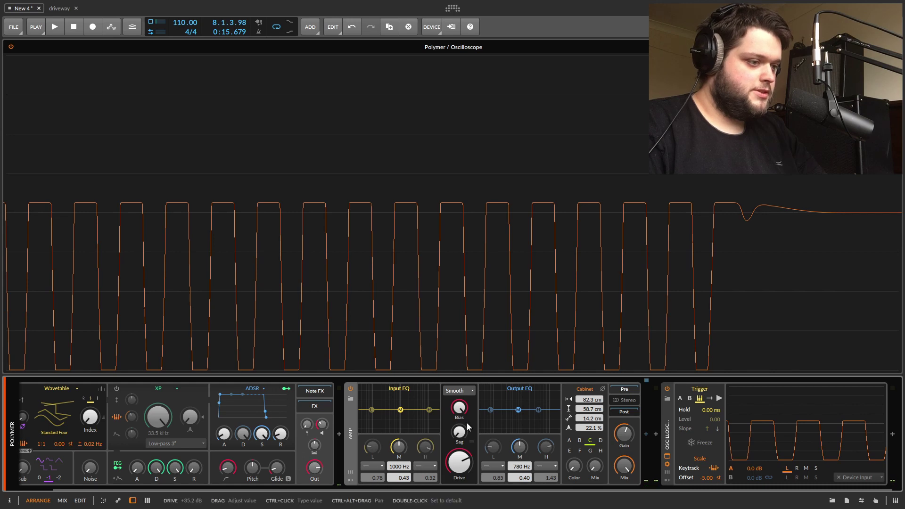
{"action": "double_click", "coordinate": [463, 412]}
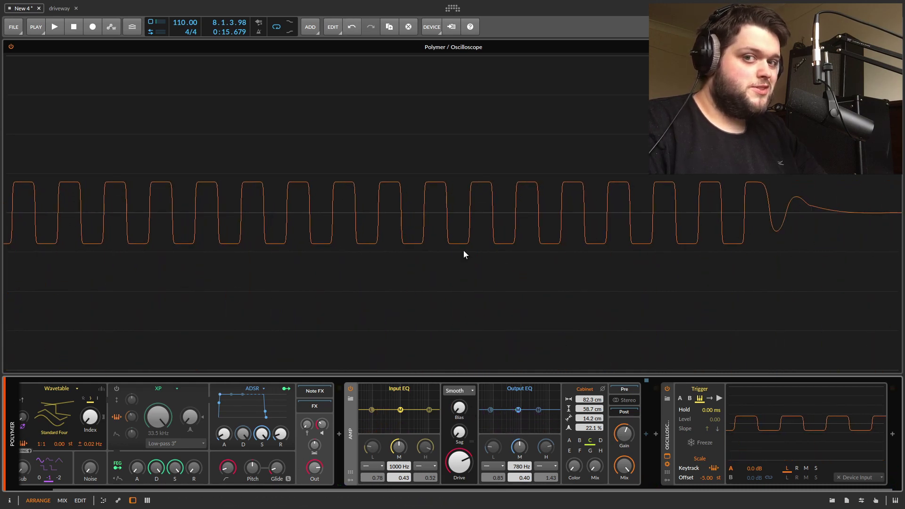
Step: Switch the Amp's clipping model to Pixelated, raise Drive further and vary the Bias
{"action": "left_click", "coordinate": [460, 390]}
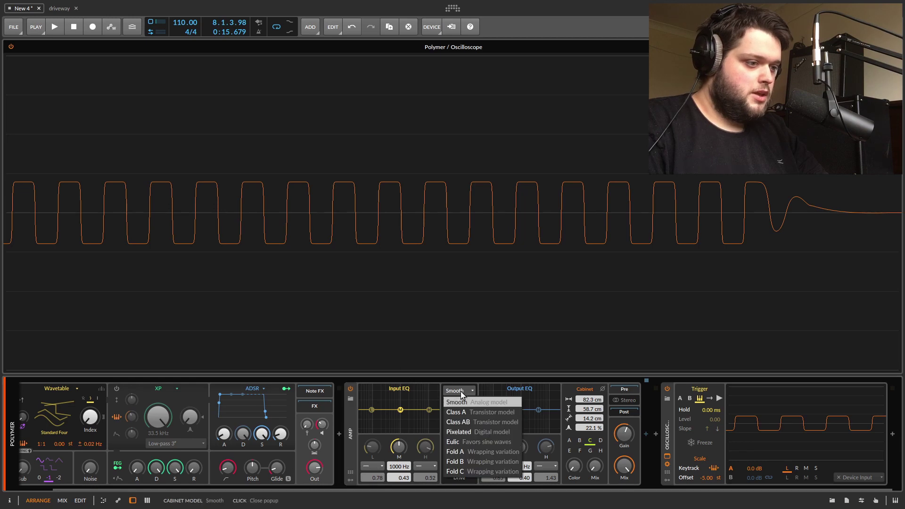
{"action": "left_click", "coordinate": [480, 431]}
{"action": "left_click_drag", "start_coordinate": [458, 406], "coordinate": [459, 340]}
{"action": "mouse_move", "coordinate": [459, 470]}
{"action": "left_mouse_down"}
{"action": "mouse_move", "coordinate": [458, 490]}
{"action": "mouse_move", "coordinate": [458, 454]}
{"action": "left_mouse_up"}
{"action": "left_click_drag", "start_coordinate": [458, 408], "coordinate": [459, 407]}
{"action": "left_click_drag", "start_coordinate": [459, 367], "coordinate": [459, 383]}
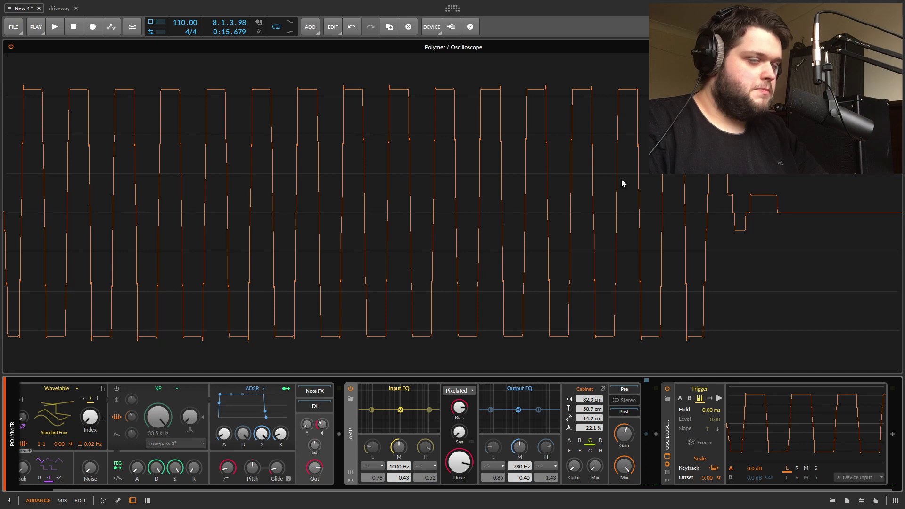
Step: Switch the Amp's clipping model to Eulic and vary its Bias and Drive, taking Drive to about +37.0 dB
{"action": "left_click", "coordinate": [470, 389]}
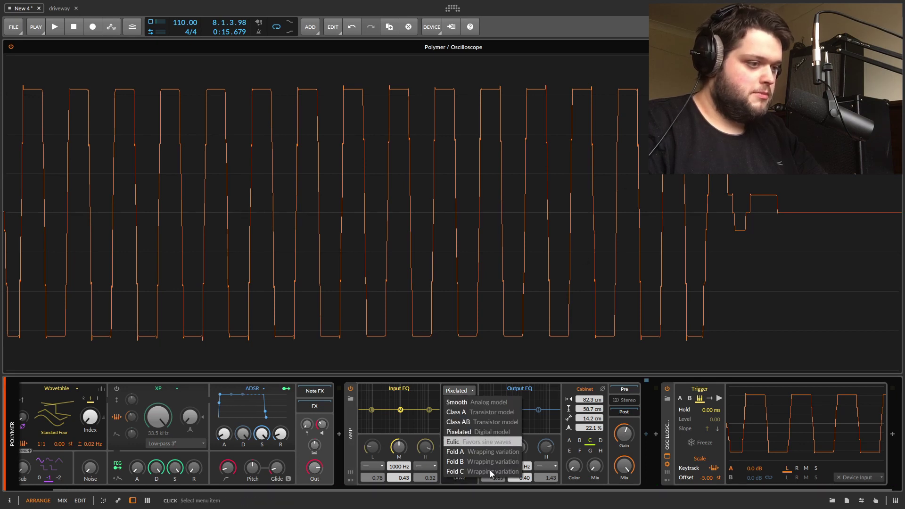
{"action": "left_click", "coordinate": [482, 448]}
{"action": "left_click_drag", "start_coordinate": [460, 408], "coordinate": [460, 407]}
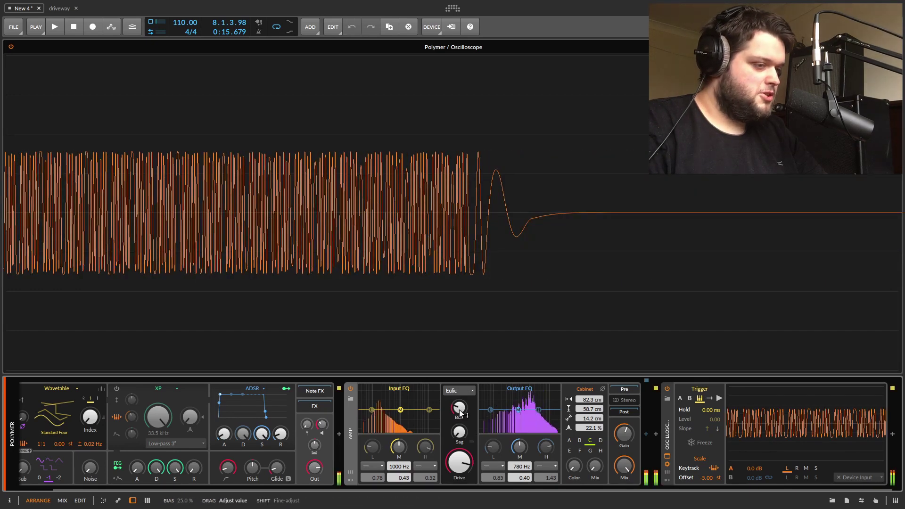
{"action": "left_click_drag", "start_coordinate": [459, 463], "coordinate": [459, 463]}
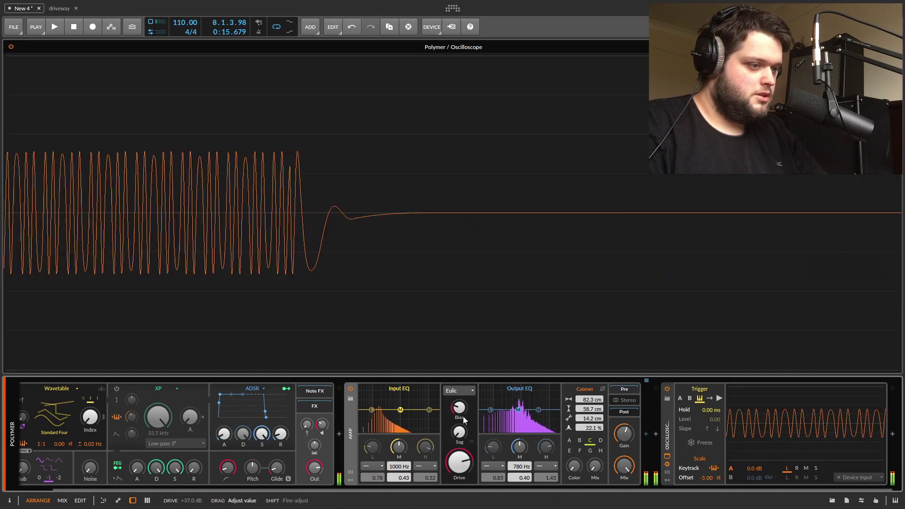
{"action": "left_click_drag", "start_coordinate": [459, 407], "coordinate": [459, 407]}
Step: Switch the Amp to the Class A model with lower Drive, push Bias to 100 %, and reset Bias to its default
{"action": "left_click", "coordinate": [458, 392]}
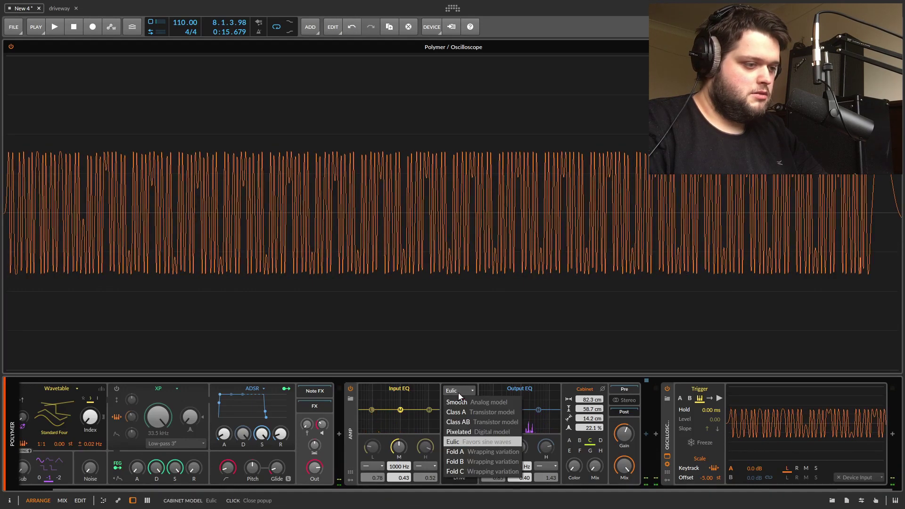
{"action": "left_click", "coordinate": [465, 445]}
{"action": "left_click_drag", "start_coordinate": [467, 458], "coordinate": [467, 457]}
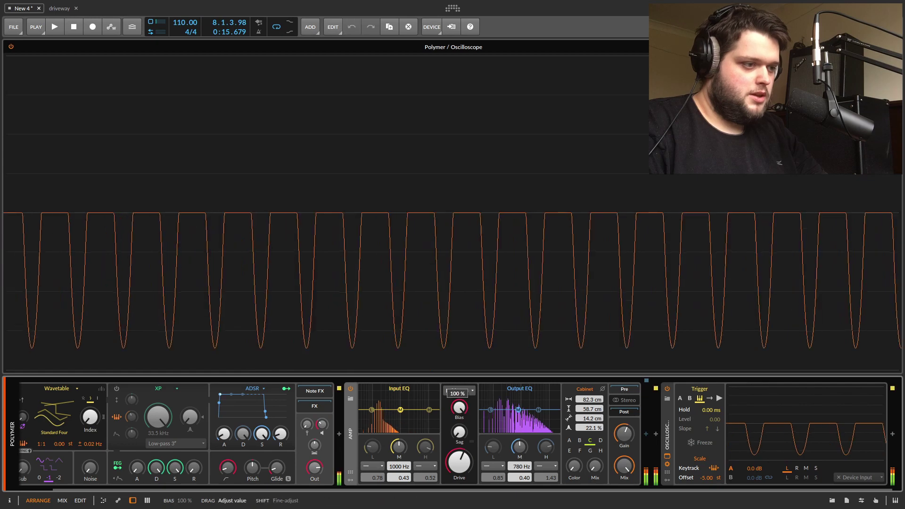
{"action": "left_click_drag", "start_coordinate": [460, 407], "coordinate": [456, 411]}
{"action": "double_click", "coordinate": [456, 411]}
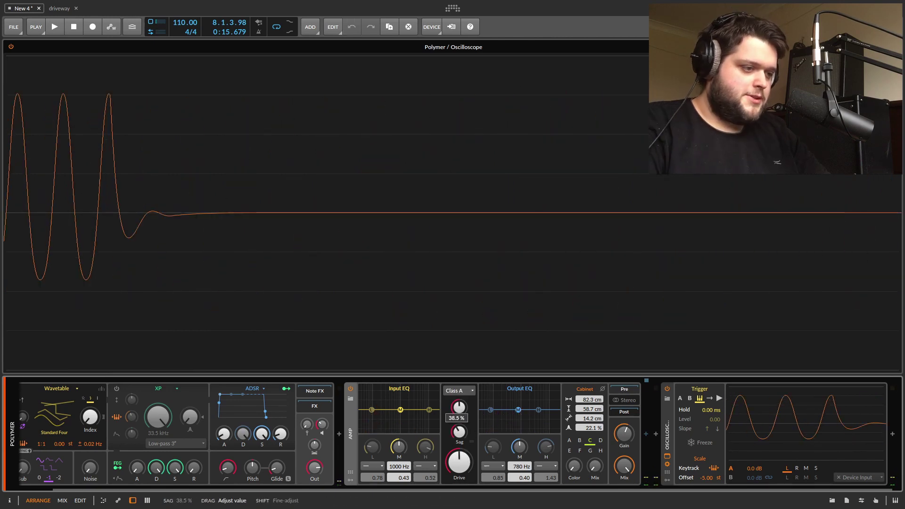
Step: Vary the Amp's Sag to 56.0 % and beyond at higher Drive on the Class A model, and bring both back down
{"action": "left_click_drag", "start_coordinate": [459, 431], "coordinate": [468, 465]}
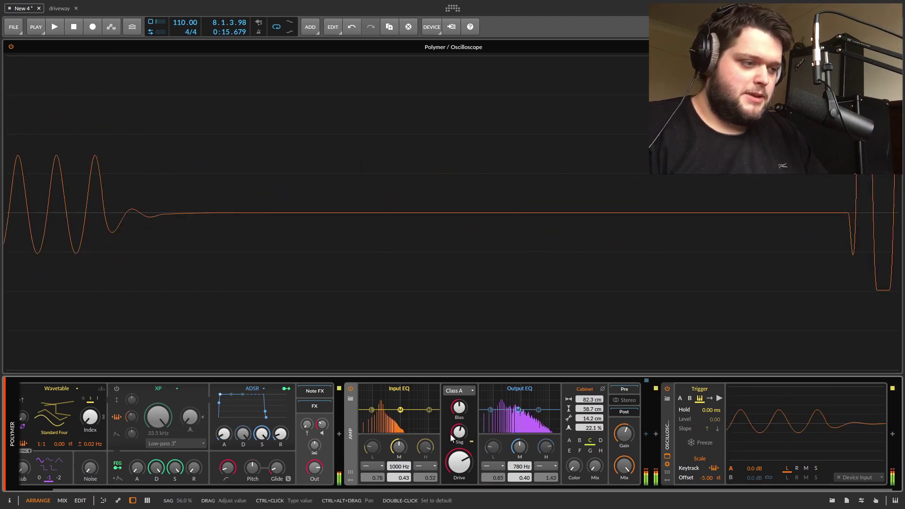
{"action": "mouse_move", "coordinate": [458, 432]}
{"action": "left_mouse_down"}
{"action": "mouse_move", "coordinate": [459, 405]}
{"action": "mouse_move", "coordinate": [458, 432]}
{"action": "left_mouse_up"}
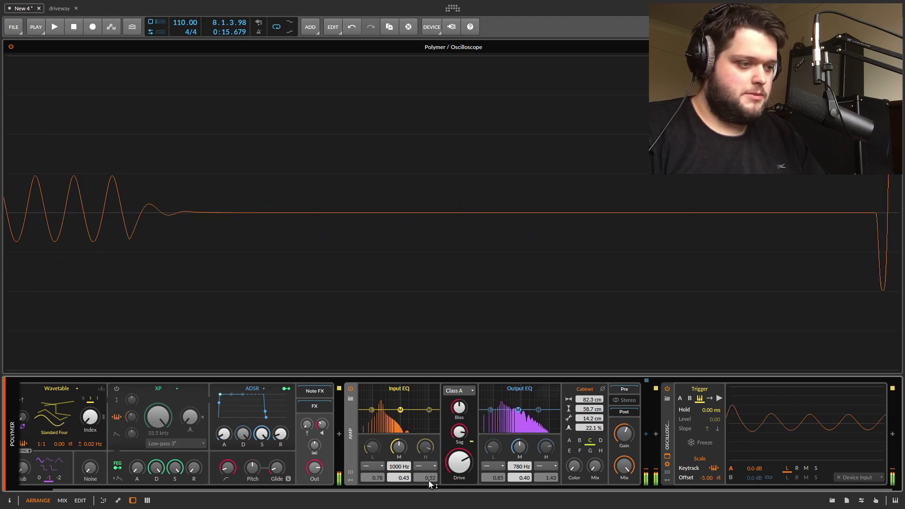
{"action": "mouse_move", "coordinate": [459, 438]}
{"action": "left_mouse_down"}
{"action": "mouse_move", "coordinate": [459, 462]}
{"action": "mouse_move", "coordinate": [463, 453]}
{"action": "left_mouse_up"}
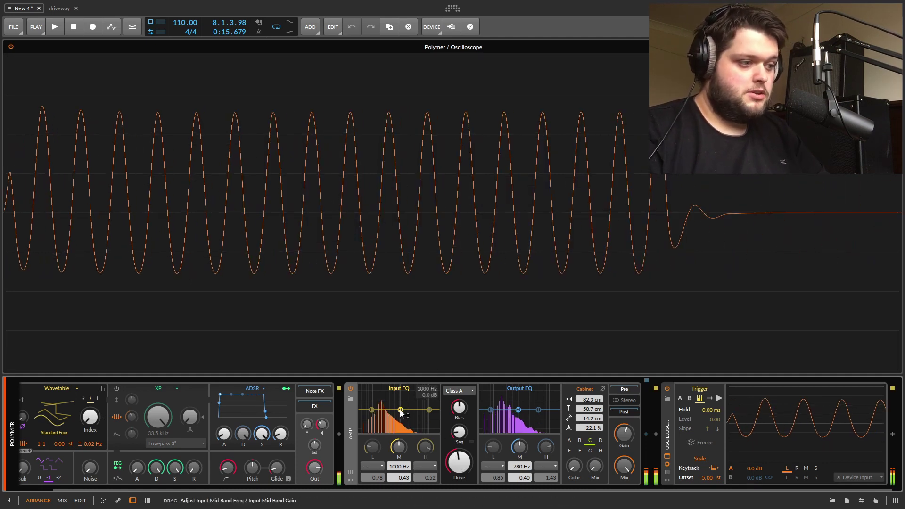
Step: Lower the Amp's Drive, raise Polymer's wavetable Index to maximum, and boost the Input EQ's mid band at 364 Hz
{"action": "mouse_move", "coordinate": [400, 410]}
{"action": "left_mouse_down"}
{"action": "mouse_move", "coordinate": [393, 424]}
{"action": "mouse_move", "coordinate": [384, 390]}
{"action": "mouse_move", "coordinate": [400, 409]}
{"action": "left_mouse_up"}
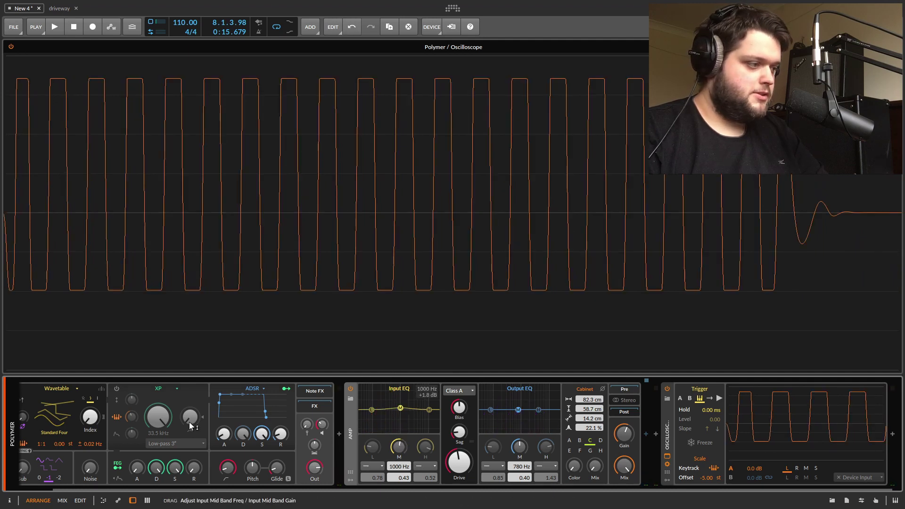
{"action": "left_click_drag", "start_coordinate": [460, 462], "coordinate": [460, 463]}
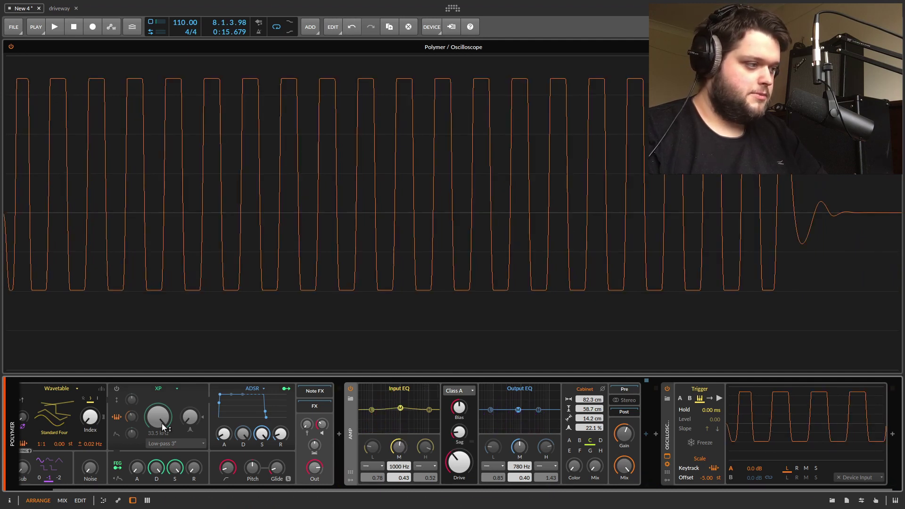
{"action": "left_click_drag", "start_coordinate": [90, 417], "coordinate": [90, 401]}
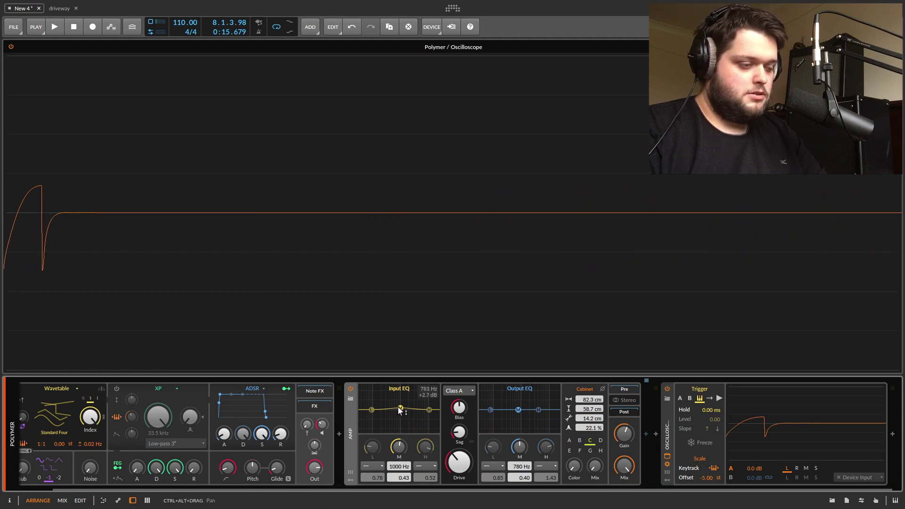
{"action": "mouse_move", "coordinate": [401, 410]}
{"action": "left_mouse_down"}
{"action": "mouse_move", "coordinate": [389, 380]}
{"action": "mouse_move", "coordinate": [414, 380]}
{"action": "mouse_move", "coordinate": [388, 369]}
{"action": "mouse_move", "coordinate": [389, 410]}
{"action": "left_mouse_up"}
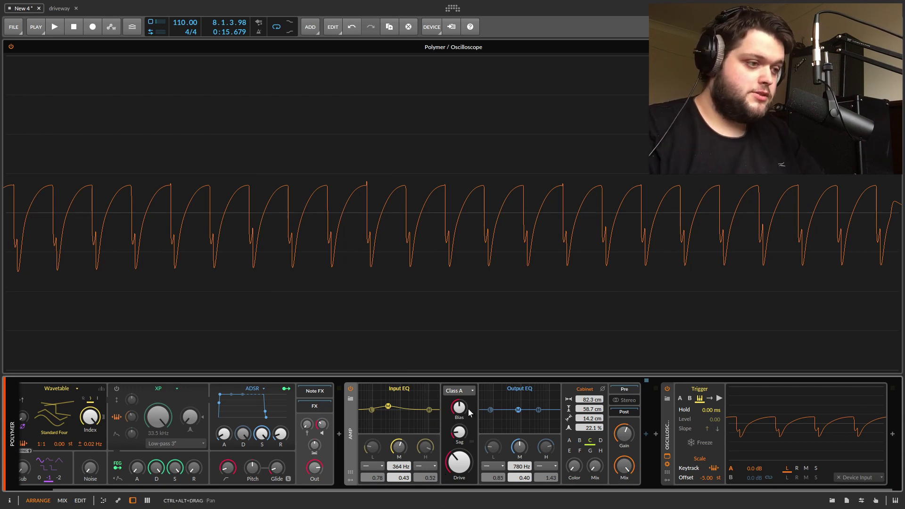
Step: Switch the Amp to the Eulic model and sweep the Input EQ's mid band down to a cut at 228 Hz
{"action": "left_click", "coordinate": [456, 392]}
{"action": "left_click", "coordinate": [479, 446]}
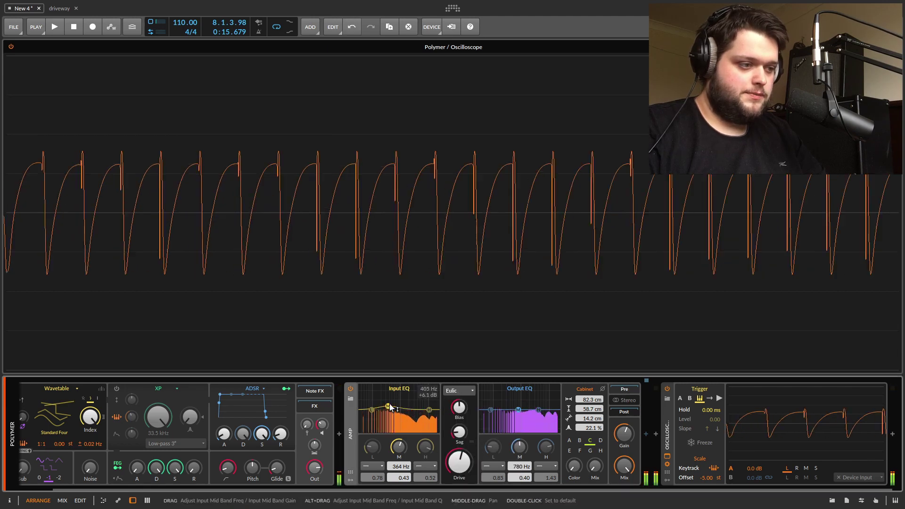
{"action": "left_click_drag", "start_coordinate": [388, 405], "coordinate": [479, 405]}
Step: Switch the Amp to Fold B and sweep both EQ mid bands, ending with cuts at 697 Hz on input and 1.66 kHz on output
{"action": "left_click", "coordinate": [457, 392]}
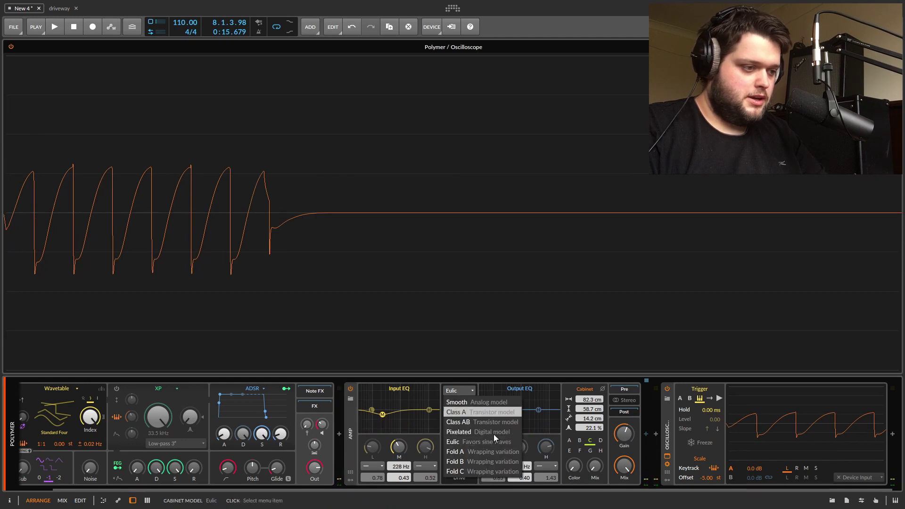
{"action": "left_click", "coordinate": [493, 461]}
{"action": "mouse_move", "coordinate": [384, 414]}
{"action": "left_mouse_down"}
{"action": "mouse_move", "coordinate": [383, 384]}
{"action": "mouse_move", "coordinate": [398, 404]}
{"action": "mouse_move", "coordinate": [375, 349]}
{"action": "mouse_move", "coordinate": [403, 338]}
{"action": "mouse_move", "coordinate": [409, 414]}
{"action": "mouse_move", "coordinate": [396, 413]}
{"action": "left_mouse_up"}
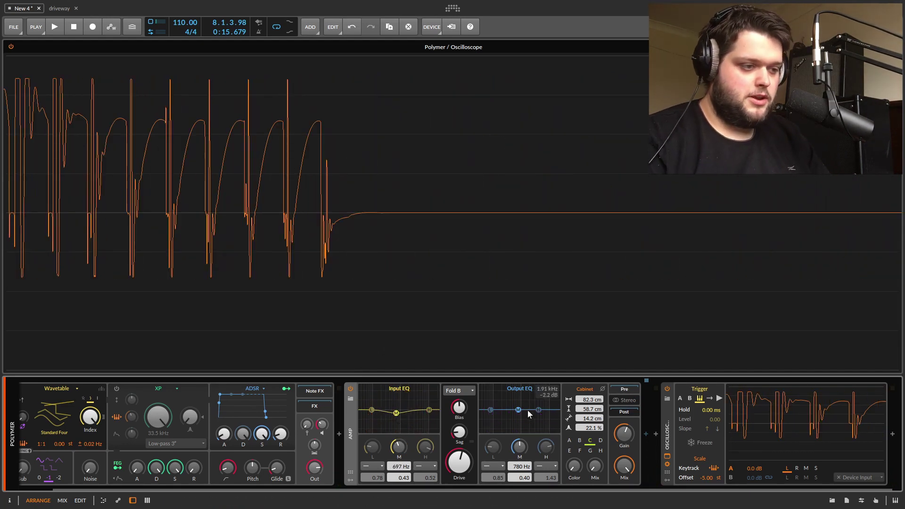
{"action": "mouse_move", "coordinate": [519, 410]}
{"action": "left_mouse_down"}
{"action": "mouse_move", "coordinate": [505, 377]}
{"action": "mouse_move", "coordinate": [522, 373]}
{"action": "mouse_move", "coordinate": [497, 358]}
{"action": "mouse_move", "coordinate": [525, 350]}
{"action": "mouse_move", "coordinate": [531, 416]}
{"action": "mouse_move", "coordinate": [508, 428]}
{"action": "mouse_move", "coordinate": [510, 408]}
{"action": "left_mouse_up"}
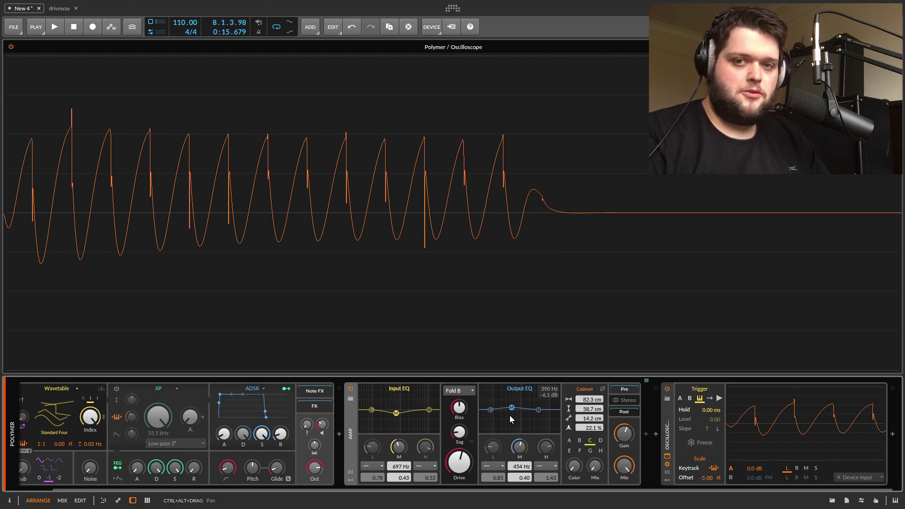
{"action": "mouse_move", "coordinate": [512, 409]}
{"action": "left_mouse_down"}
{"action": "mouse_move", "coordinate": [509, 388]}
{"action": "mouse_move", "coordinate": [535, 409]}
{"action": "mouse_move", "coordinate": [525, 413]}
{"action": "left_mouse_up"}
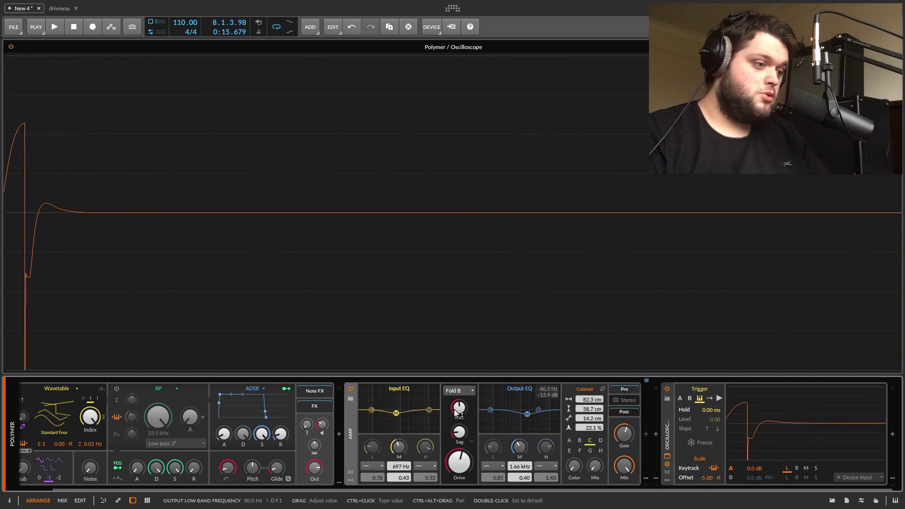
Step: Try a resonant 4-pole high-pass on the Input EQ's low band with the Class AB model, and reset that band to Bypass
{"action": "left_click_drag", "start_coordinate": [396, 414], "coordinate": [390, 364]}
{"action": "left_click", "coordinate": [372, 466]}
{"action": "left_click", "coordinate": [377, 487]}
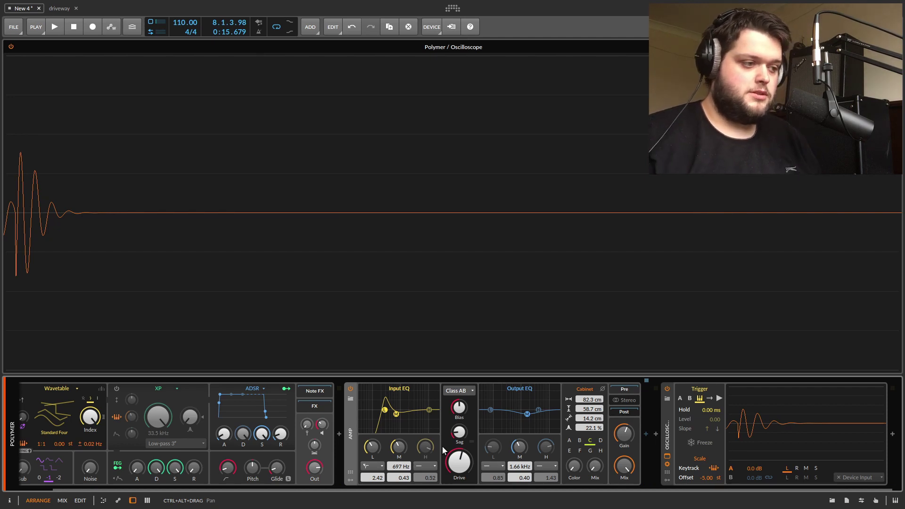
{"action": "double_click", "coordinate": [381, 412]}
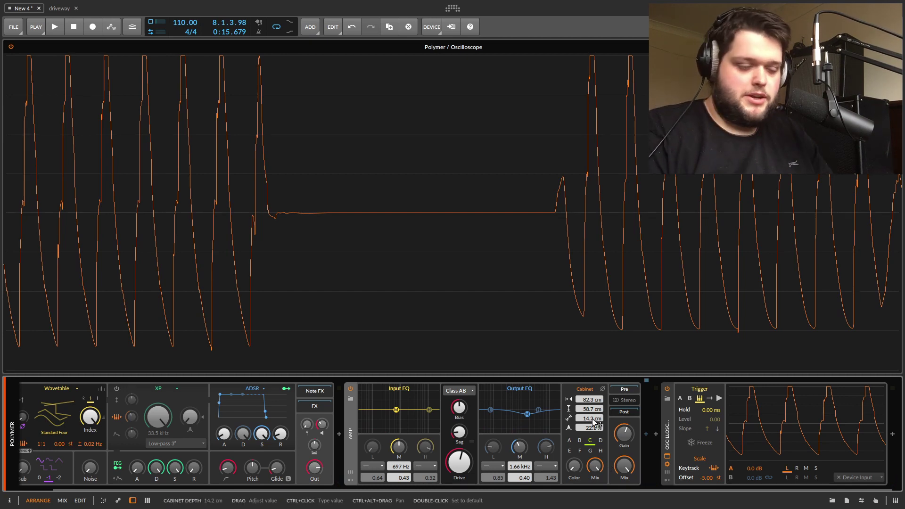
Step: Audition the Amp's cabinet hues from B through F with Color raised, and settle on hue H
{"action": "left_click", "coordinate": [580, 441]}
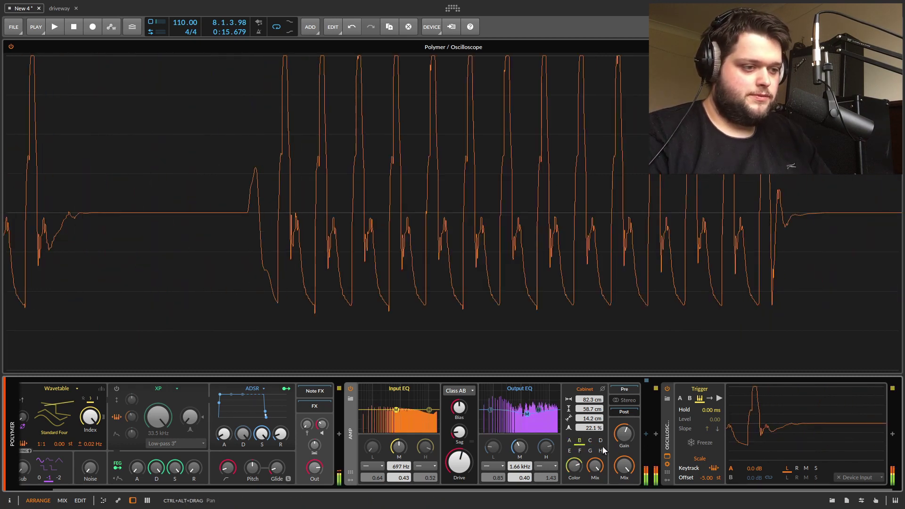
{"action": "left_click", "coordinate": [590, 442]}
{"action": "left_click", "coordinate": [600, 441]}
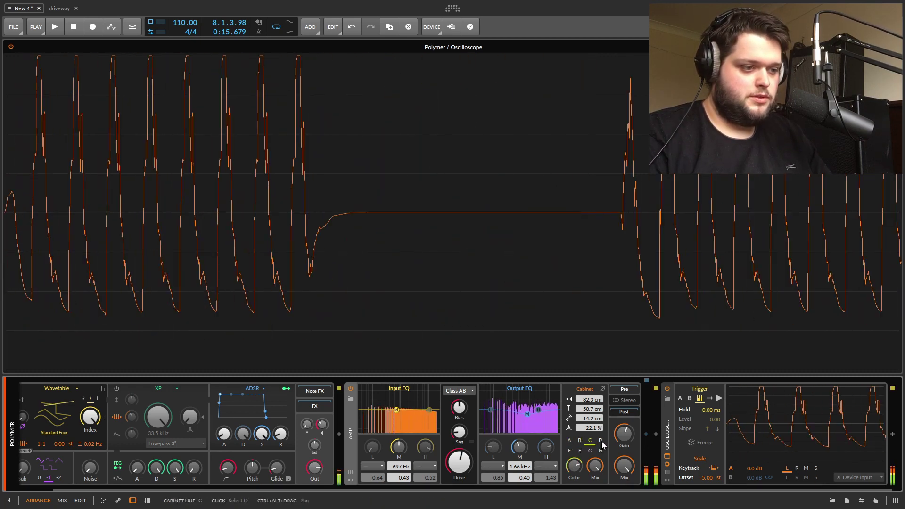
{"action": "left_click", "coordinate": [570, 451]}
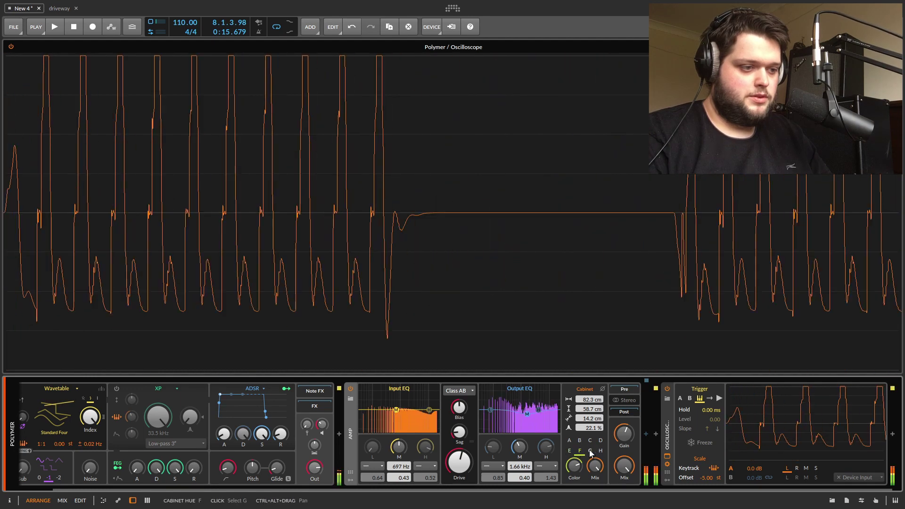
{"action": "left_click", "coordinate": [601, 453]}
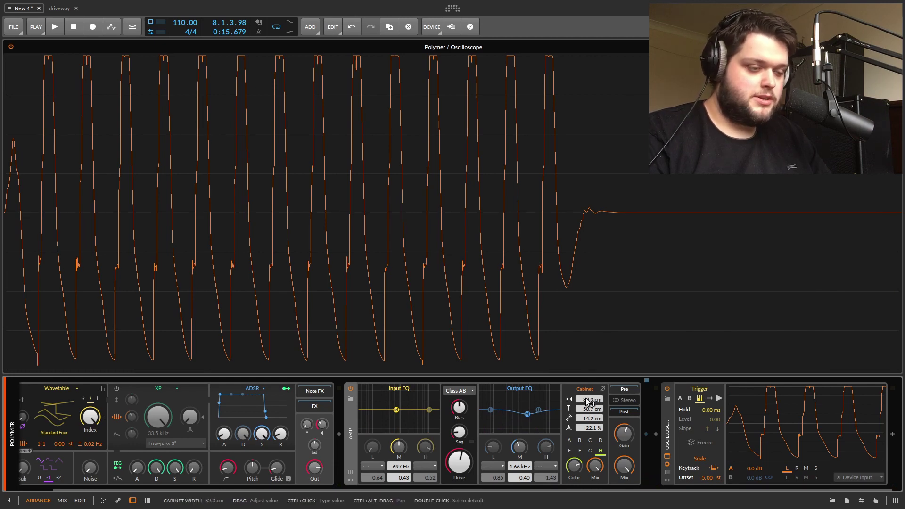
Step: Reshape the cabinet to 39.6 cm wide, 2.19 m high and 51.9 cm deep with 60.0 % reflection, trying hue F and choosing D
{"action": "left_click_drag", "start_coordinate": [589, 401], "coordinate": [588, 425]}
{"action": "left_click", "coordinate": [580, 450]}
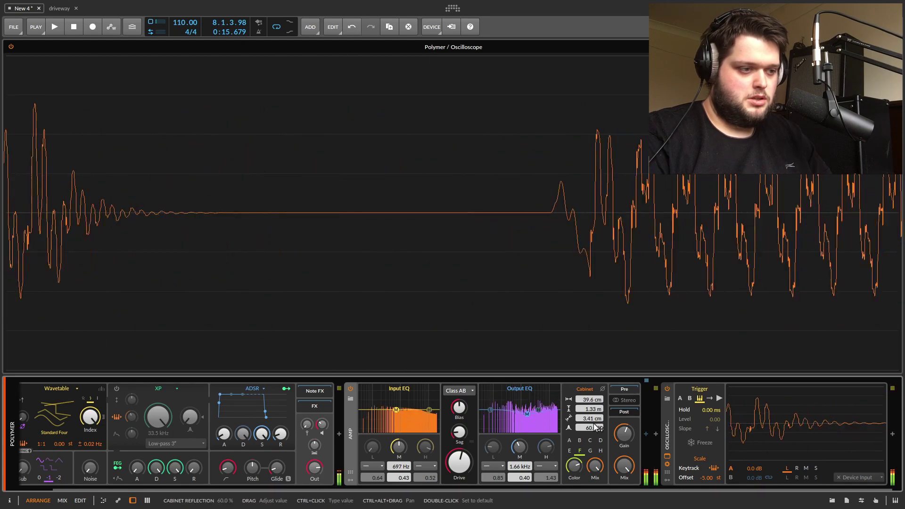
{"action": "left_click_drag", "start_coordinate": [589, 418], "coordinate": [590, 399]}
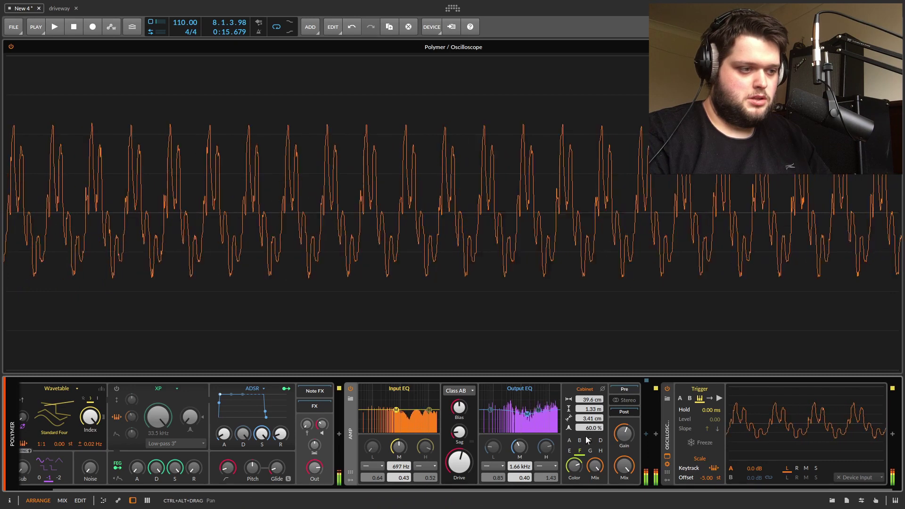
{"action": "left_click", "coordinate": [600, 440]}
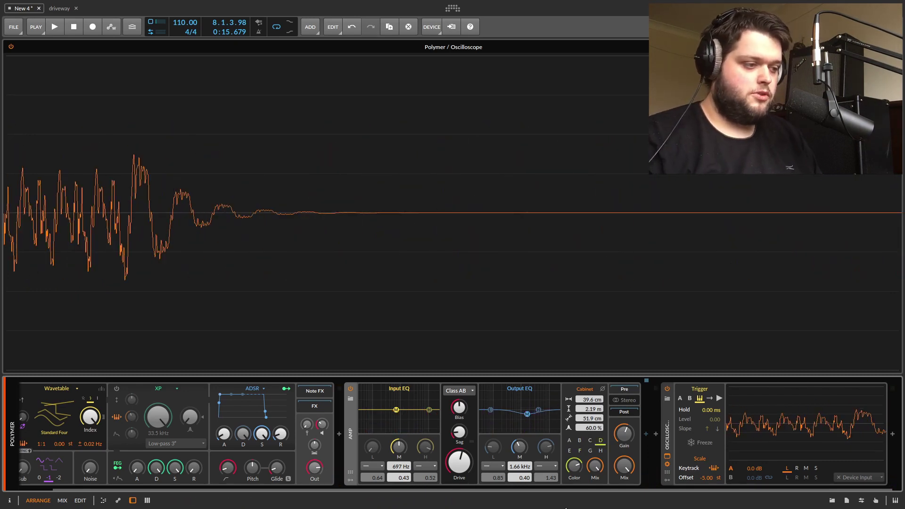
Step: Set the Input EQ's low band to a 2-pole high-pass, raise its Q to 4.62, and sweep its cutoff frequency
{"action": "left_click", "coordinate": [368, 468]}
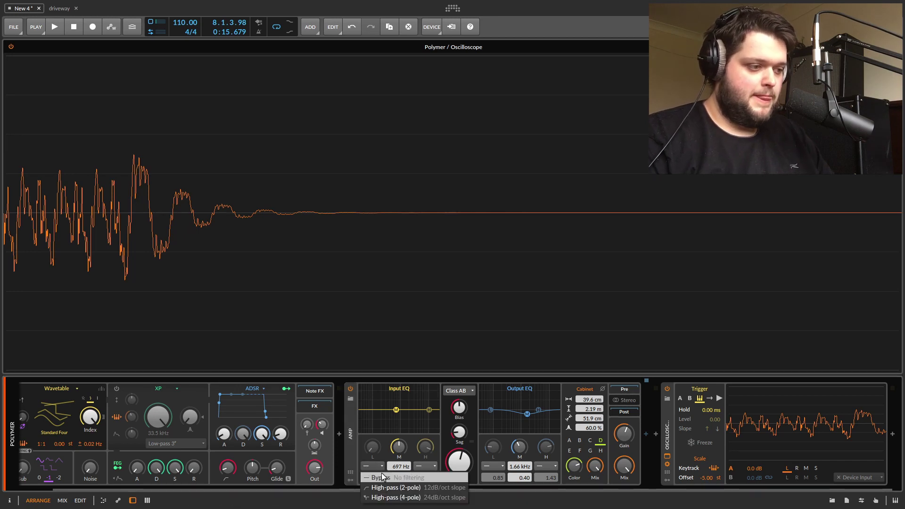
{"action": "left_click", "coordinate": [381, 464]}
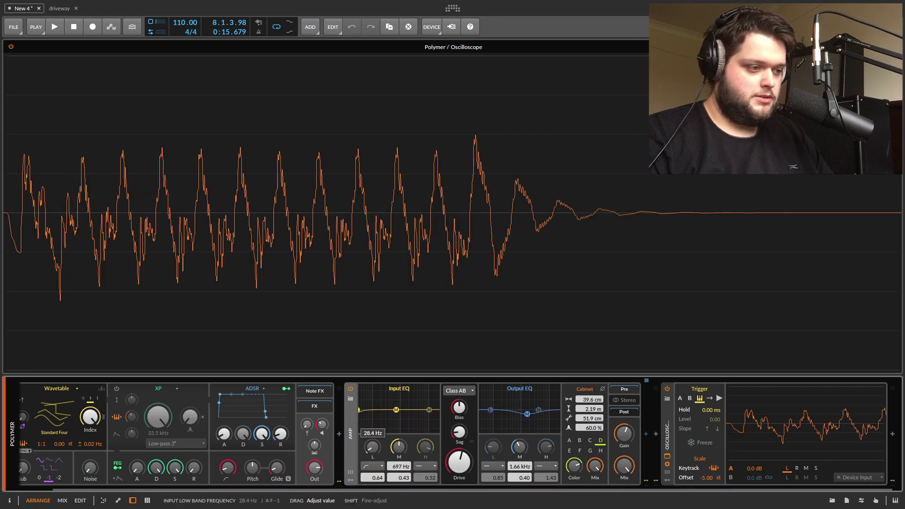
{"action": "left_click_drag", "start_coordinate": [372, 447], "coordinate": [373, 410]}
{"action": "left_click_drag", "start_coordinate": [372, 478], "coordinate": [372, 446]}
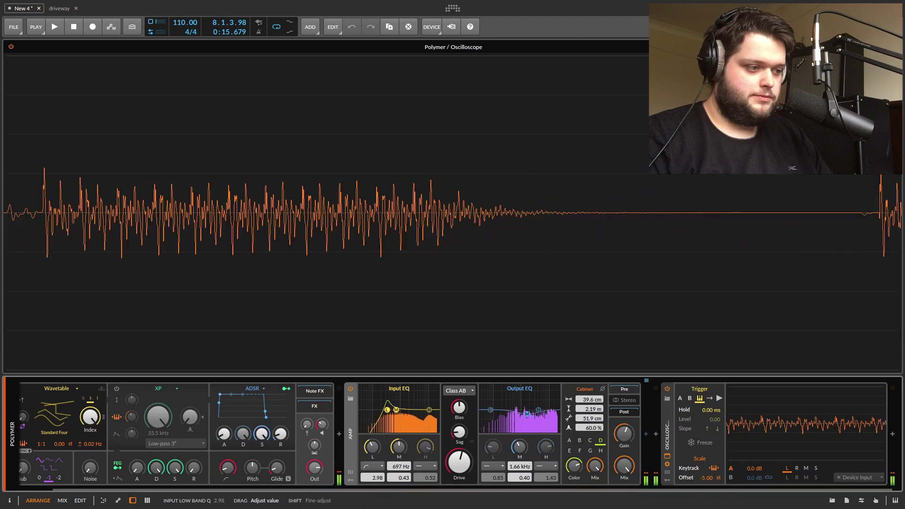
{"action": "mouse_move", "coordinate": [387, 411]}
{"action": "left_mouse_down"}
{"action": "mouse_move", "coordinate": [375, 433]}
{"action": "mouse_move", "coordinate": [374, 421]}
{"action": "left_mouse_up"}
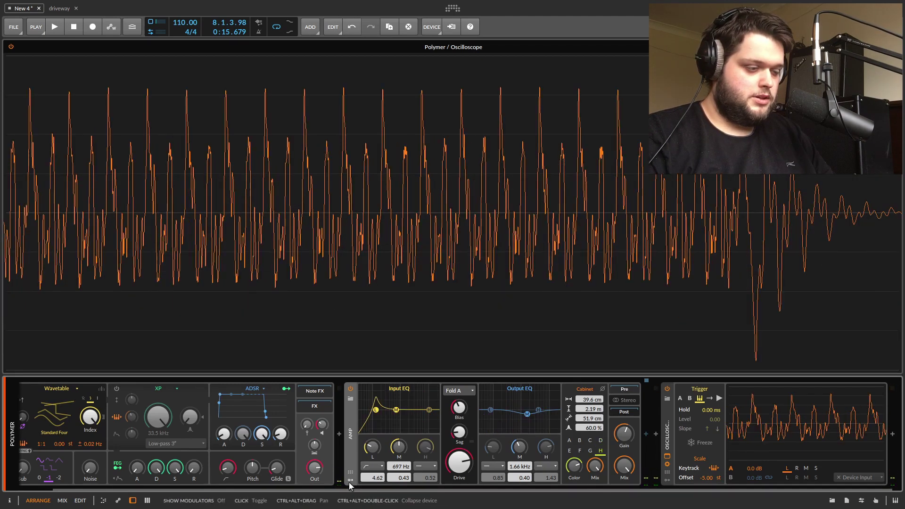
Step: Add an ADSR modulator to the Amp, modulate the Input EQ's low band frequency upward with it, and open its envelope display
{"action": "left_click", "coordinate": [351, 480]}
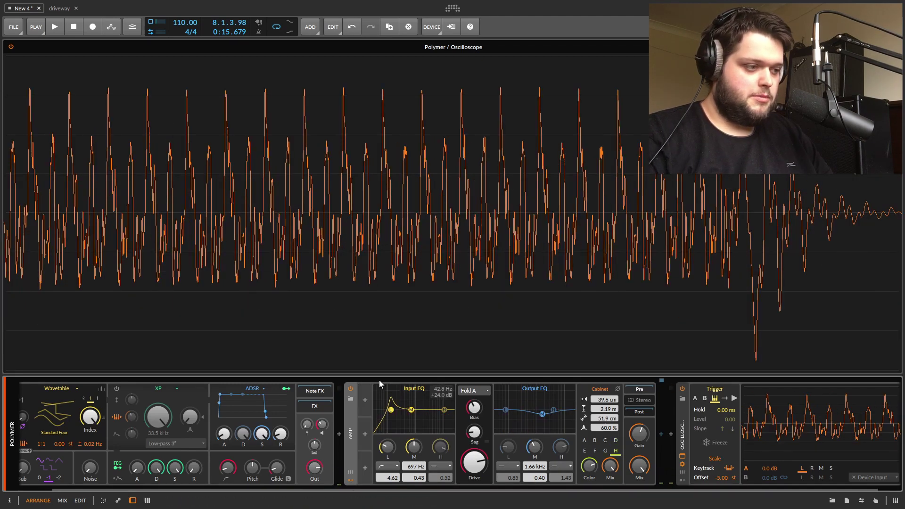
{"action": "left_click", "coordinate": [363, 402]}
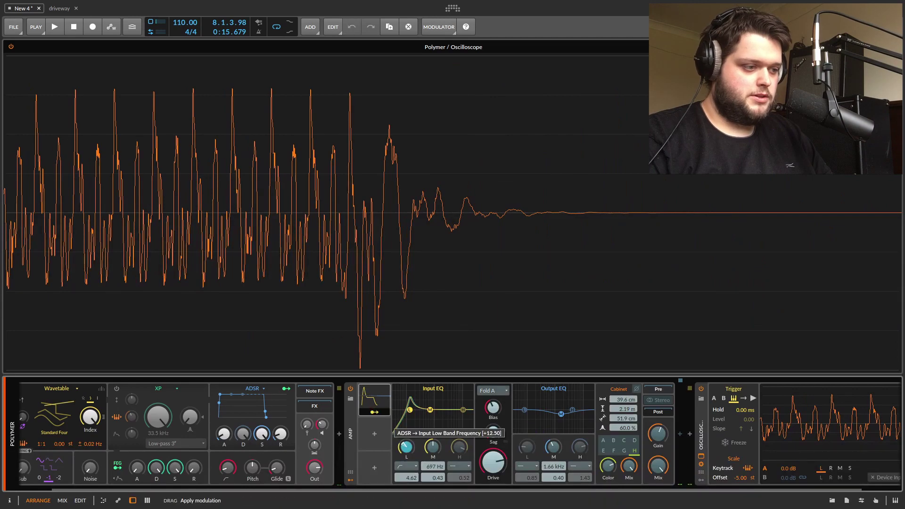
{"action": "left_click_drag", "start_coordinate": [406, 447], "coordinate": [406, 438]}
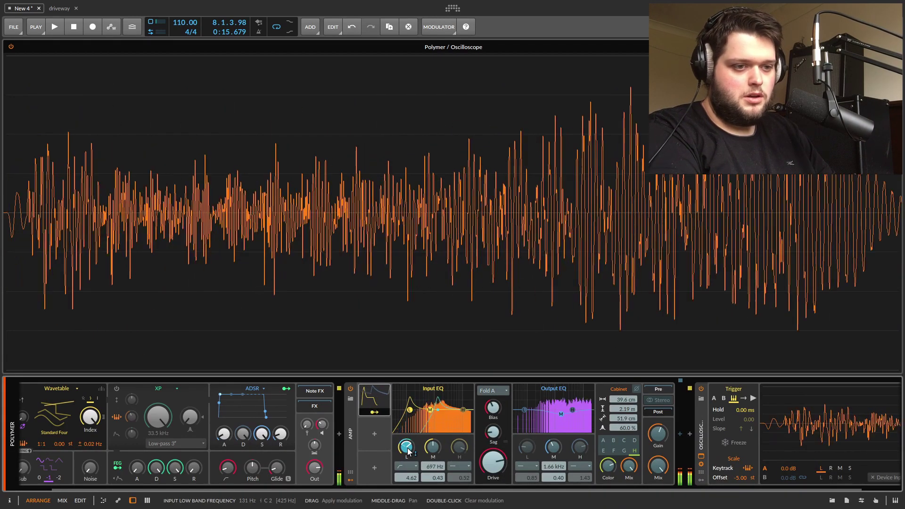
{"action": "left_click", "coordinate": [374, 398]}
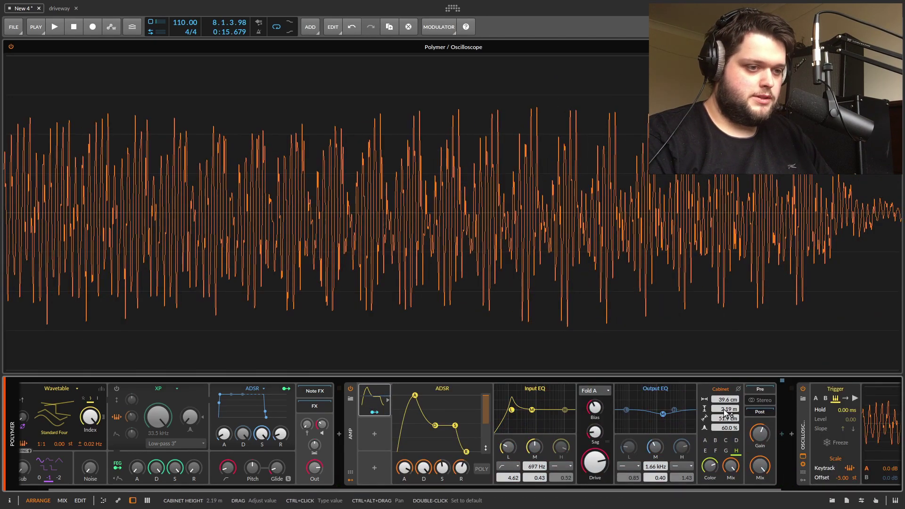
Step: Modulate the Amp's cabinet dimensions and reflection, Bias, and Drive with the ADSR modulator
{"action": "left_click", "coordinate": [372, 413]}
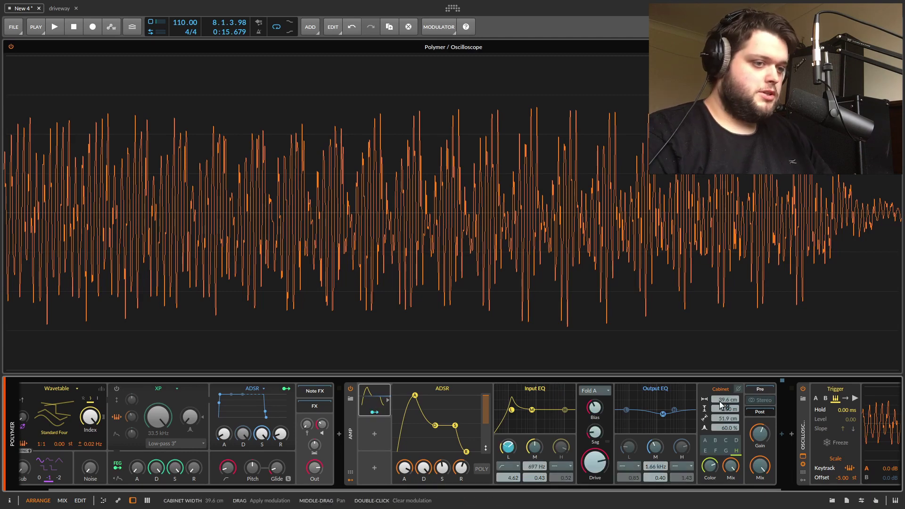
{"action": "left_click_drag", "start_coordinate": [724, 399], "coordinate": [725, 467]}
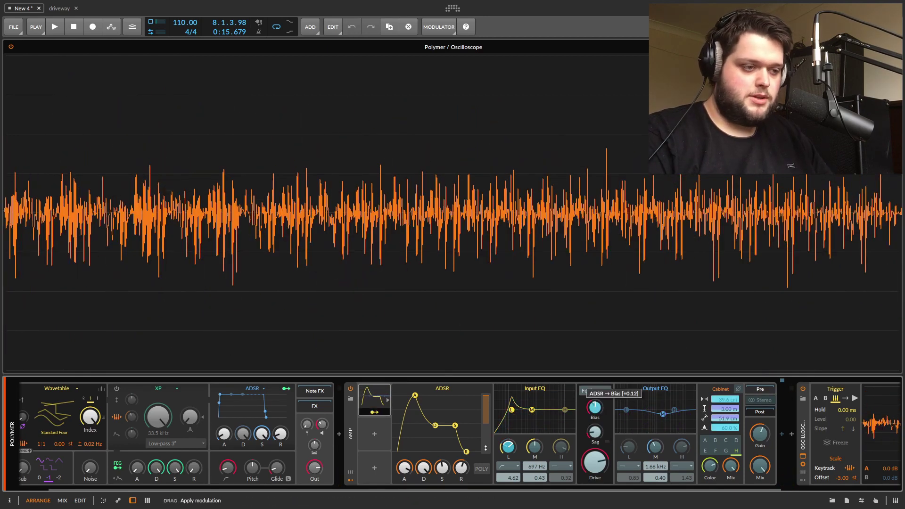
{"action": "left_click_drag", "start_coordinate": [595, 407], "coordinate": [595, 397]}
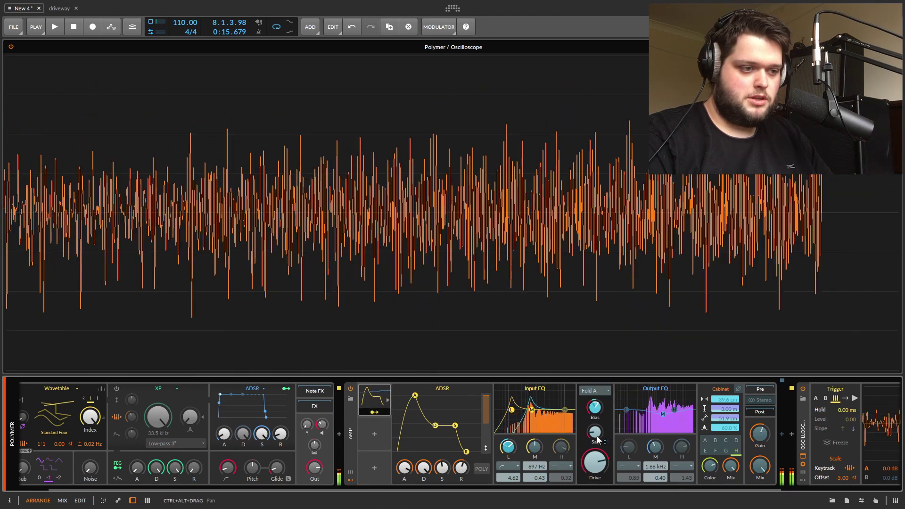
{"action": "left_click_drag", "start_coordinate": [594, 462], "coordinate": [595, 424]}
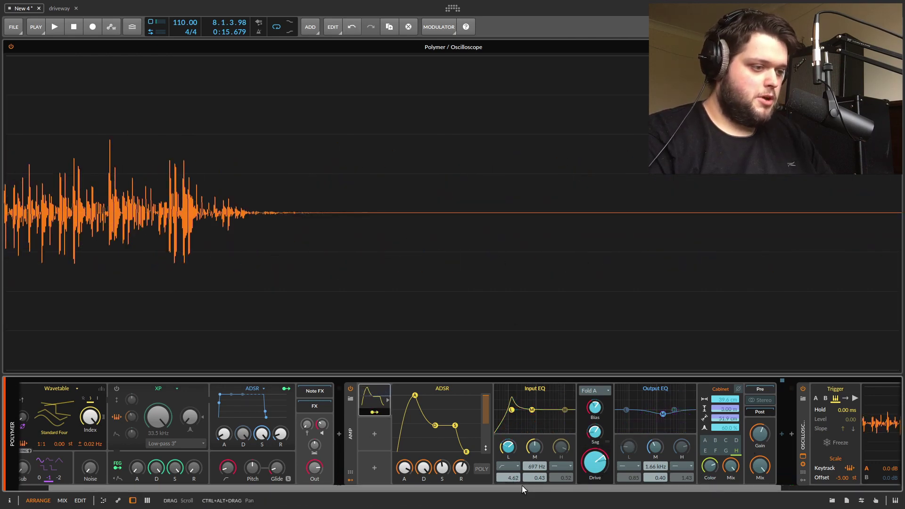
Step: Detune the Polymer oscillator by 0.19 Hz, enable Stereo on the Amp, and sweep the detune further
{"action": "left_click_drag", "start_coordinate": [522, 489], "coordinate": [424, 489]}
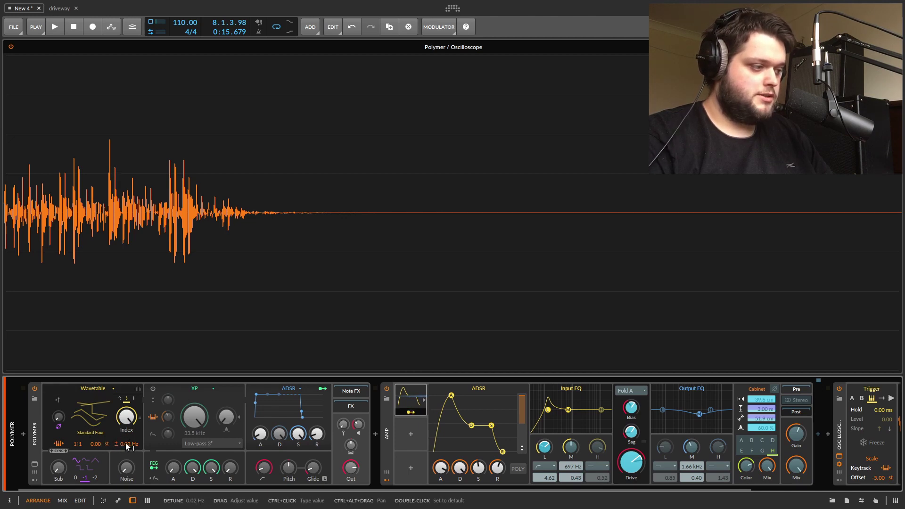
{"action": "mouse_move", "coordinate": [125, 443]}
{"action": "left_mouse_down"}
{"action": "mouse_move", "coordinate": [125, 424]}
{"action": "mouse_move", "coordinate": [126, 437]}
{"action": "left_mouse_up"}
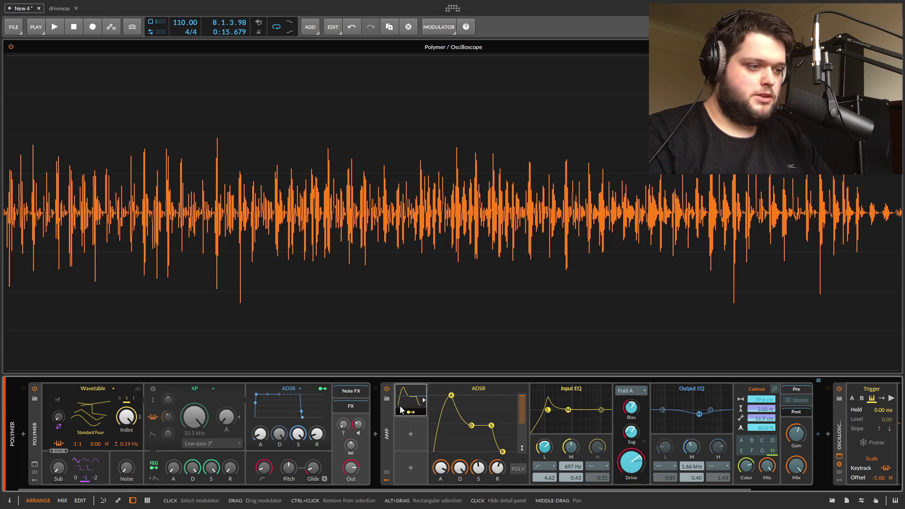
{"action": "left_click", "coordinate": [410, 414]}
{"action": "left_click", "coordinate": [796, 398]}
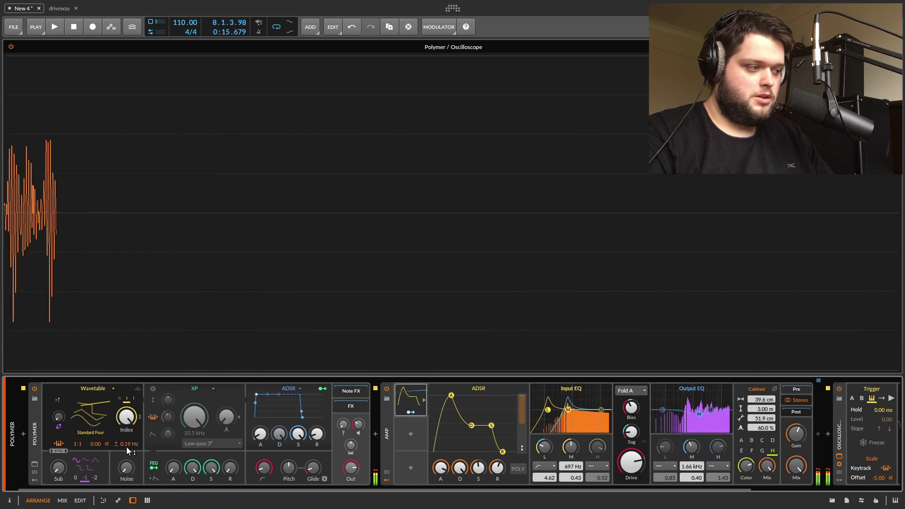
{"action": "left_click_drag", "start_coordinate": [126, 445], "coordinate": [126, 420]}
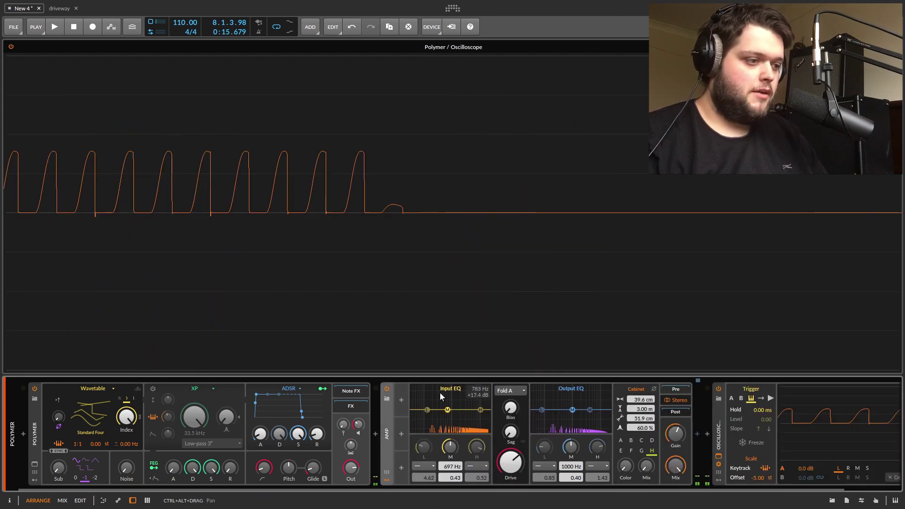
Step: Add an ADSR modulator to the Amp and modulate the Input EQ's low band with it, as a 2-pole high-pass with Q 9.12
{"action": "left_click", "coordinate": [401, 401]}
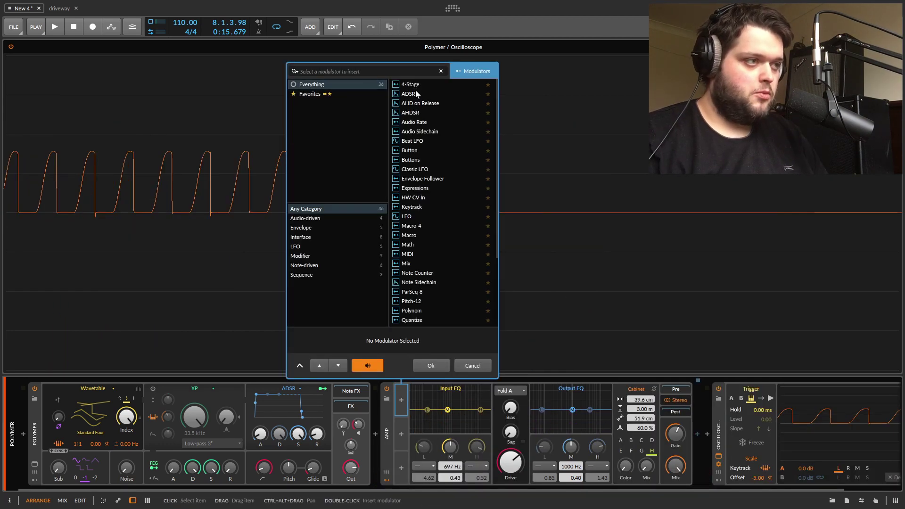
{"action": "left_click", "coordinate": [441, 366]}
{"action": "left_click", "coordinate": [436, 466]}
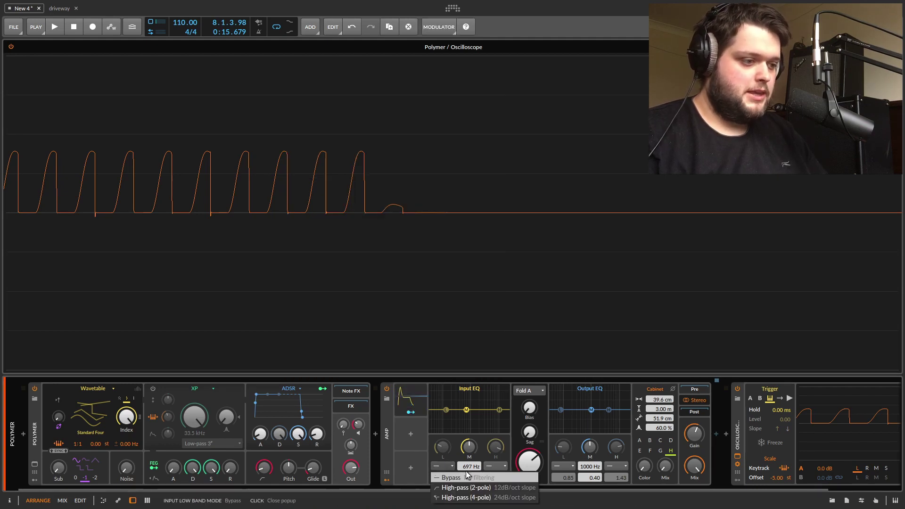
{"action": "left_click", "coordinate": [447, 487]}
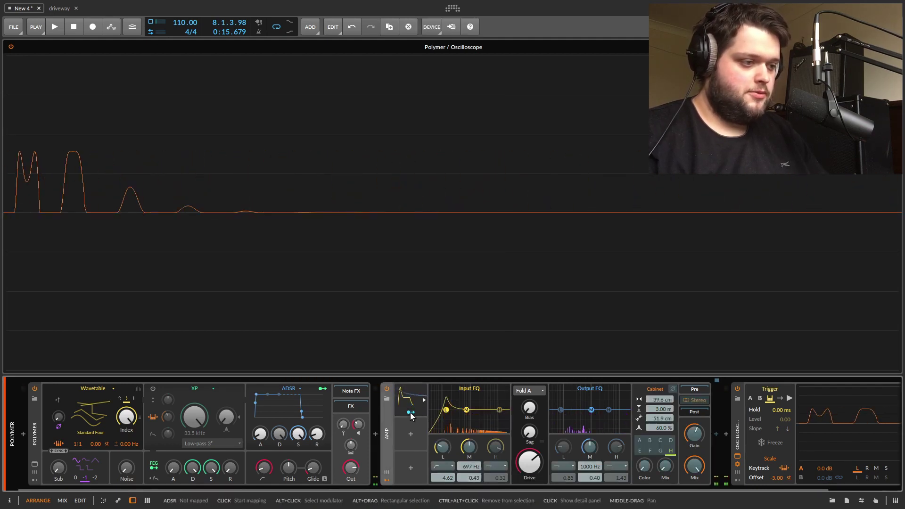
{"action": "left_click_drag", "start_coordinate": [442, 447], "coordinate": [442, 447]}
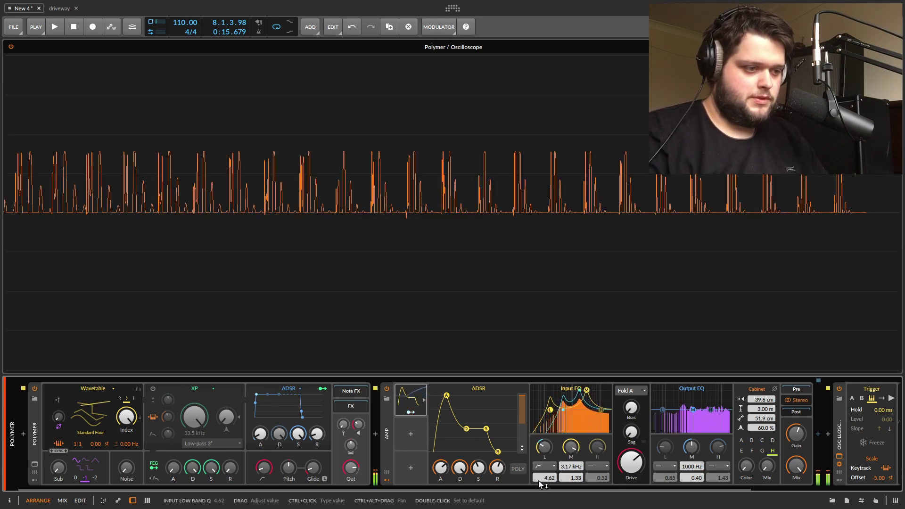
{"action": "left_click_drag", "start_coordinate": [538, 479], "coordinate": [541, 409]}
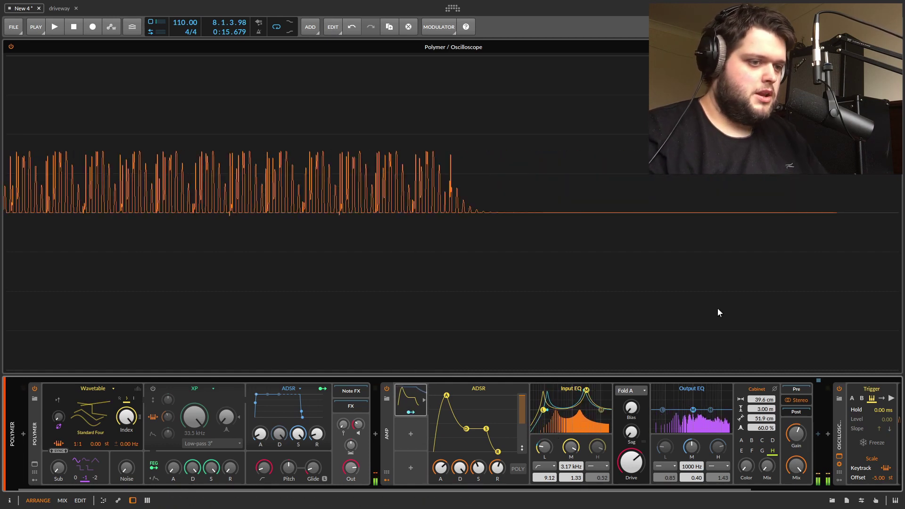
Step: Modulate the cabinet dimensions and reflection with the ADSR, raise the cabinet Mix, and set Color to 43.5 %
{"action": "left_click", "coordinate": [412, 413]}
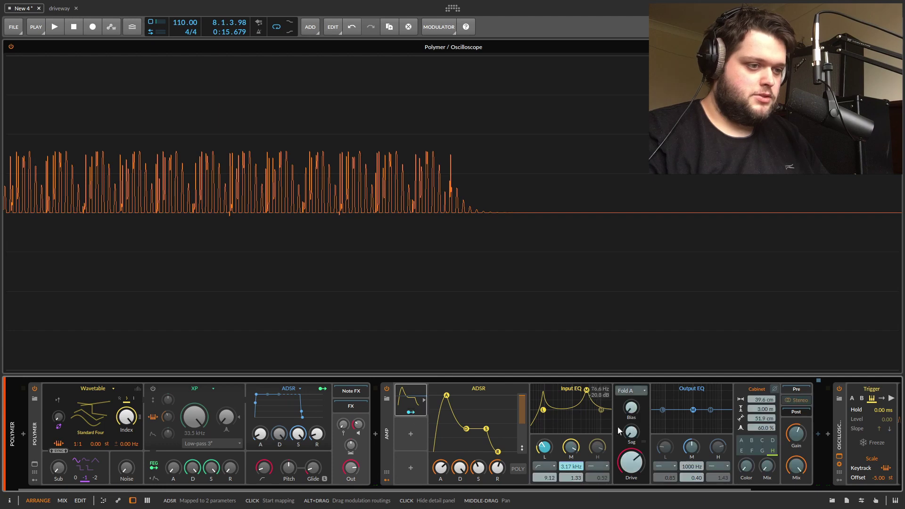
{"action": "left_click_drag", "start_coordinate": [761, 399], "coordinate": [761, 464]}
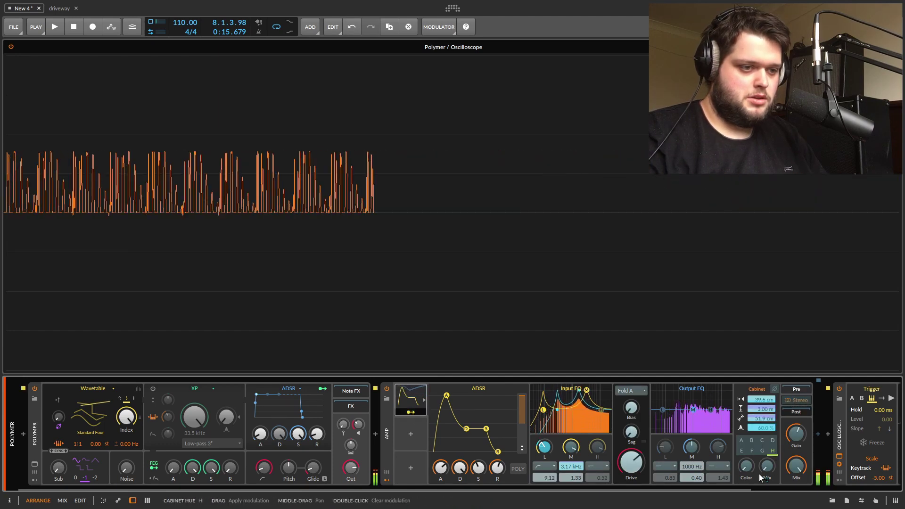
{"action": "left_click", "coordinate": [406, 414]}
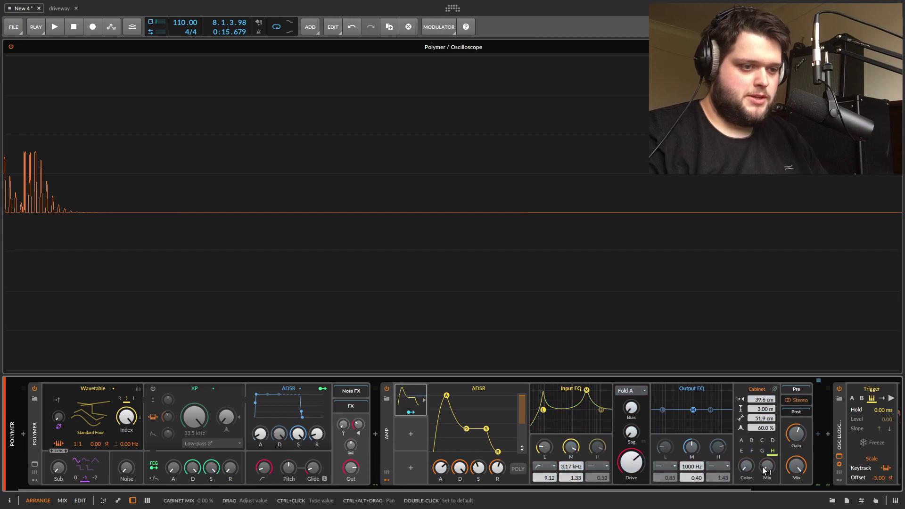
{"action": "left_click_drag", "start_coordinate": [764, 471], "coordinate": [746, 481]}
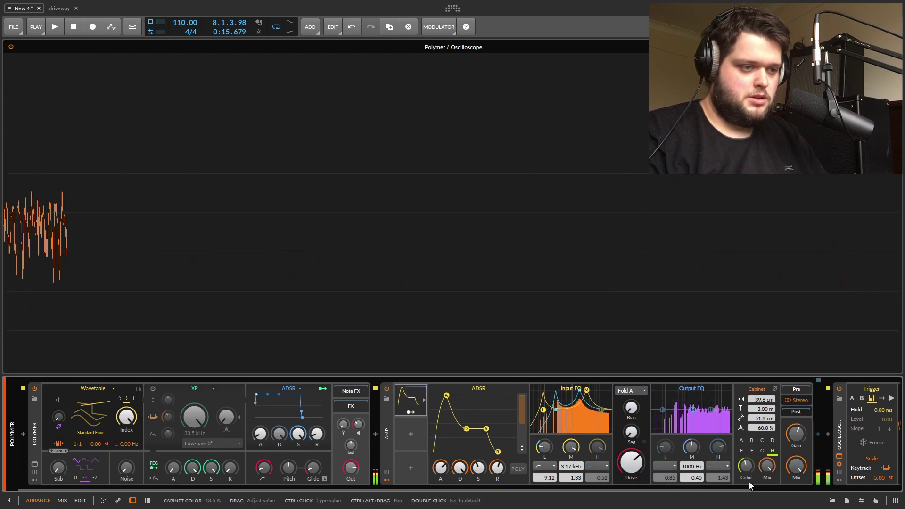
Step: Try the Pixelated clipping model on the Amp and switch to Eulic
{"action": "left_click", "coordinate": [631, 393]}
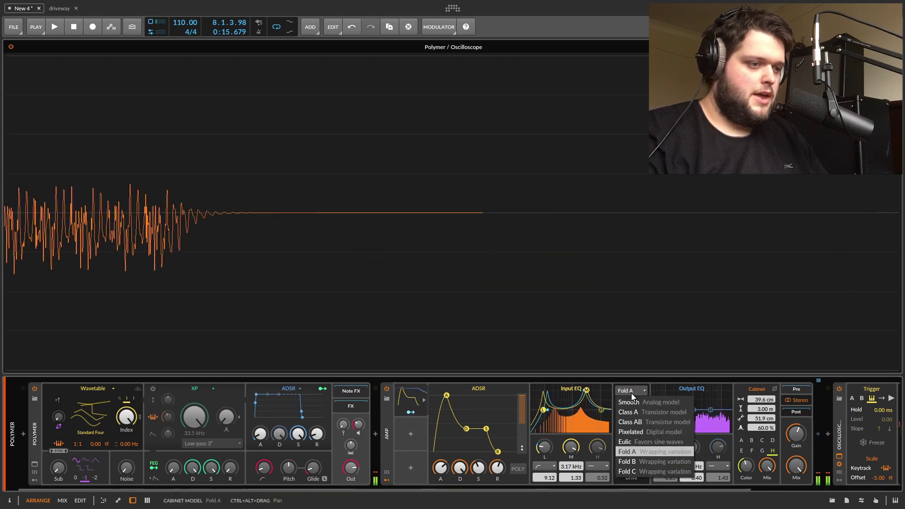
{"action": "left_click", "coordinate": [659, 433]}
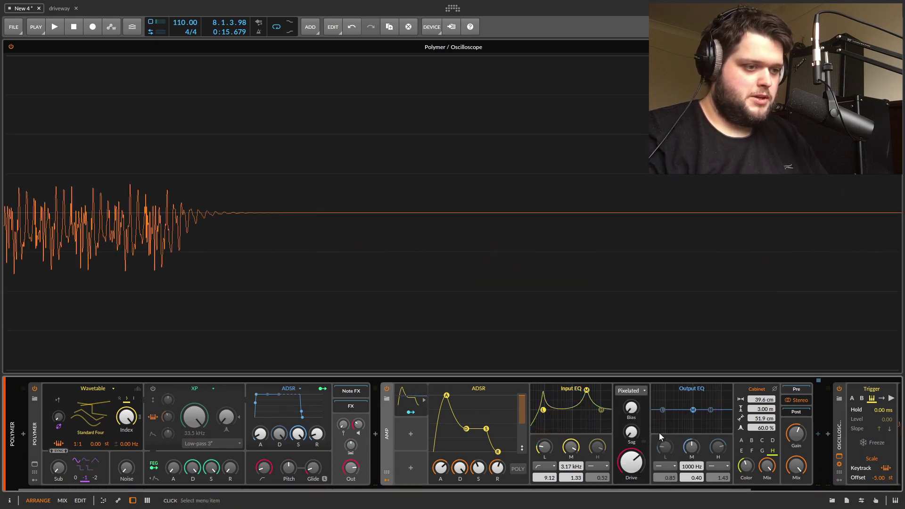
{"action": "left_click", "coordinate": [633, 398]}
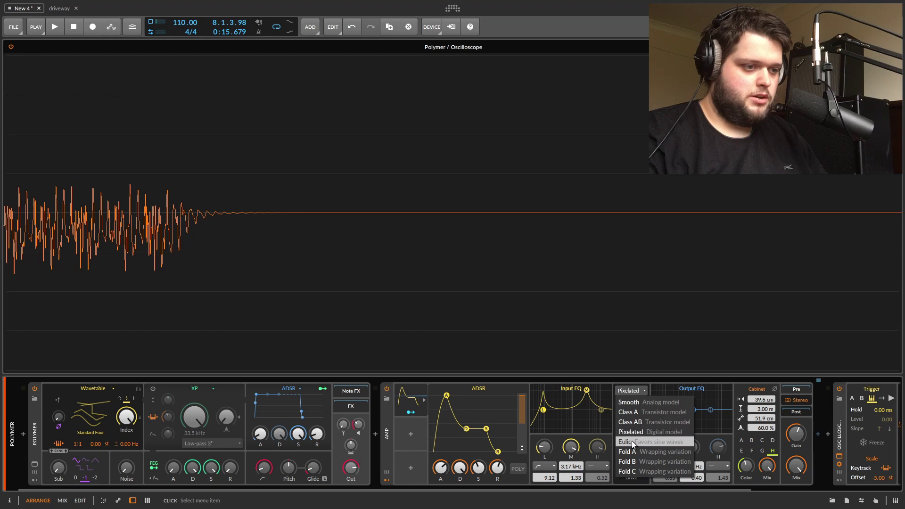
{"action": "left_click", "coordinate": [631, 441]}
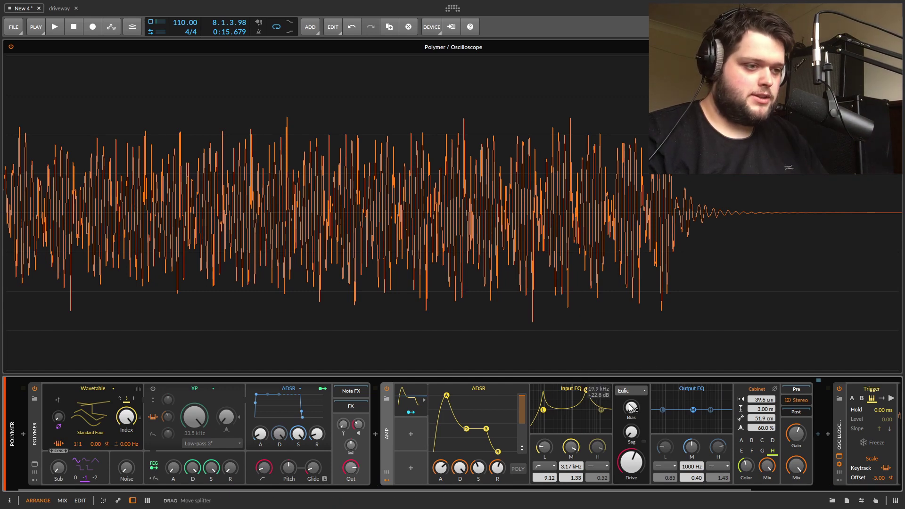
Step: Push the Amp's Bias to 66.0 %, set Drive to +29.4 dB, and readjust the Bias
{"action": "left_click_drag", "start_coordinate": [631, 408], "coordinate": [631, 382]}
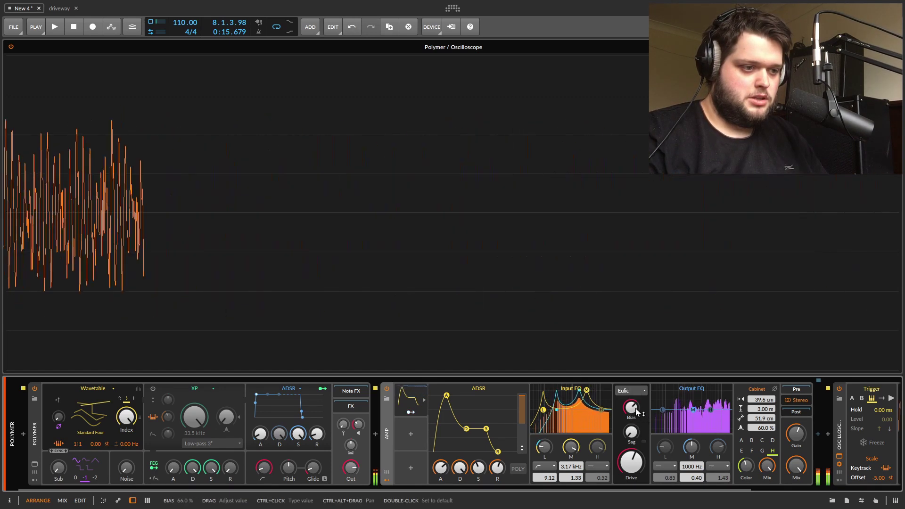
{"action": "left_click_drag", "start_coordinate": [633, 409], "coordinate": [633, 392]}
{"action": "mouse_move", "coordinate": [632, 462]}
{"action": "left_mouse_down"}
{"action": "mouse_move", "coordinate": [632, 422]}
{"action": "mouse_move", "coordinate": [631, 477]}
{"action": "left_mouse_up"}
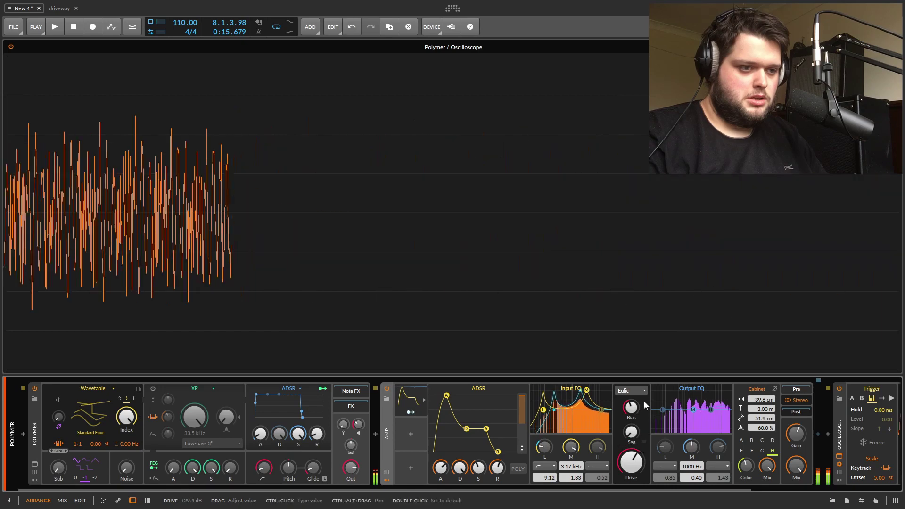
{"action": "left_click_drag", "start_coordinate": [638, 408], "coordinate": [637, 380]}
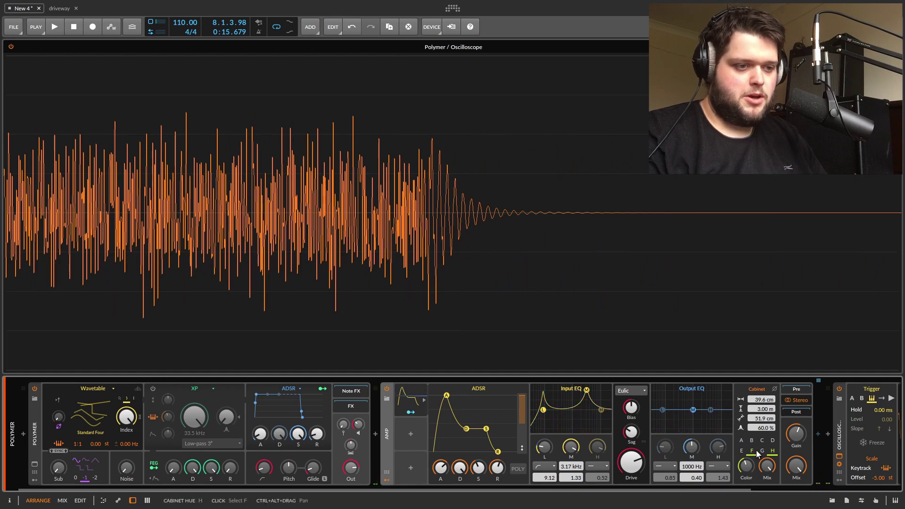
Step: Audition cabinet hues C and B and settle on hue A
{"action": "left_click", "coordinate": [763, 440]}
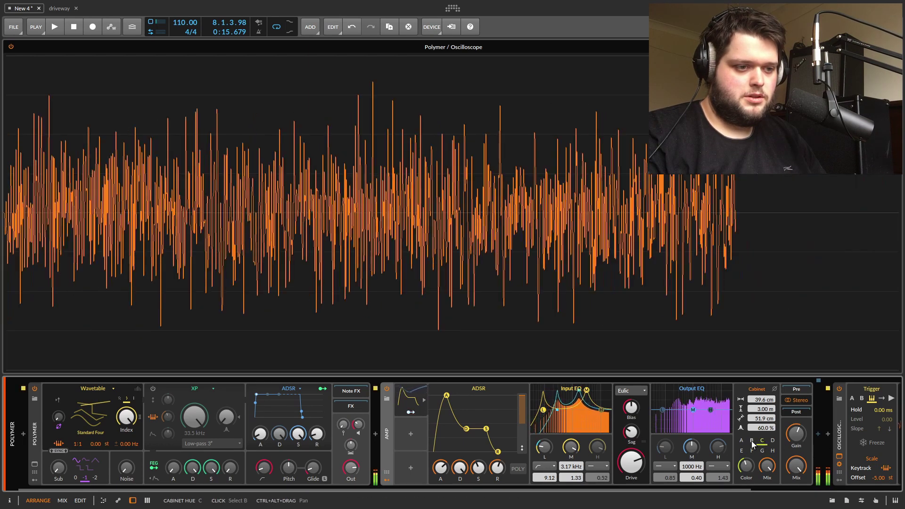
{"action": "left_click", "coordinate": [751, 441]}
{"action": "left_click", "coordinate": [741, 441]}
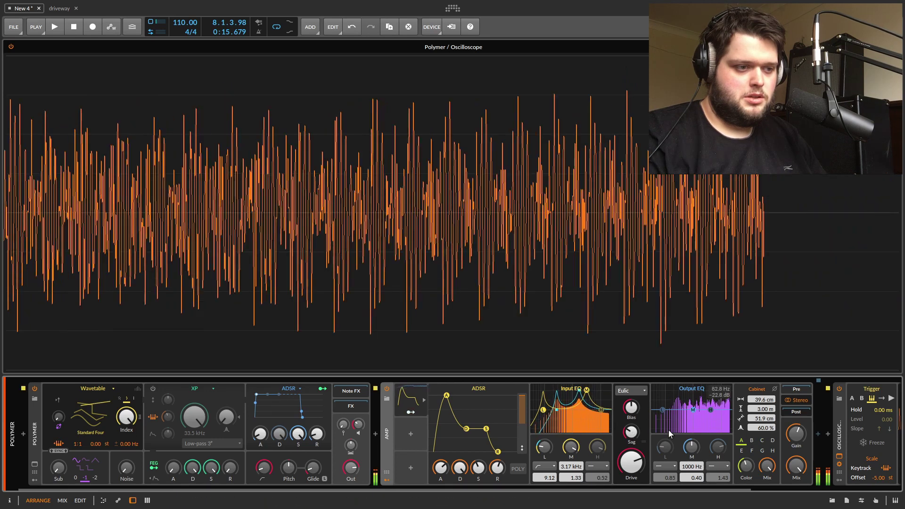
Step: Try the Fold B and Fold C clipping models, settle on Class A, and detune the Polymer oscillator by 0.06 Hz
{"action": "left_click", "coordinate": [629, 390]}
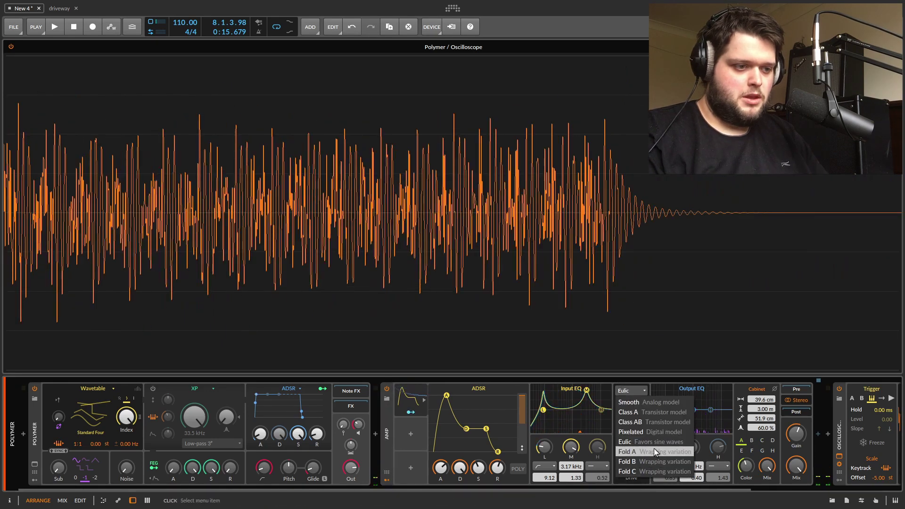
{"action": "left_click", "coordinate": [654, 462]}
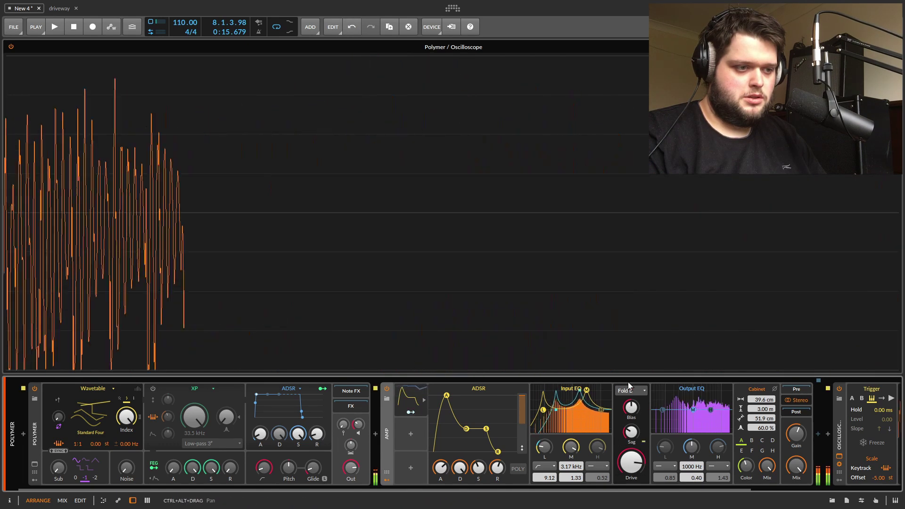
{"action": "left_click", "coordinate": [630, 390]}
{"action": "left_click", "coordinate": [630, 412]}
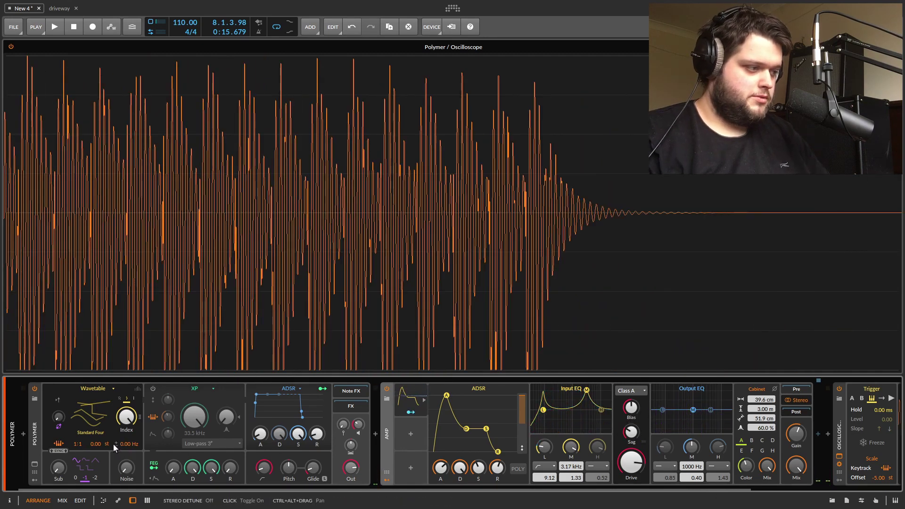
{"action": "left_click_drag", "start_coordinate": [131, 446], "coordinate": [131, 444]}
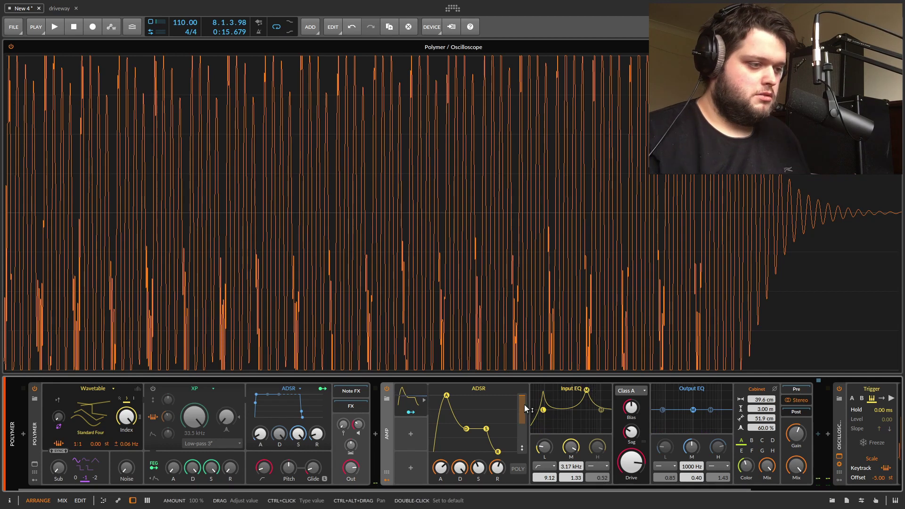
Step: Close the ADSR's envelope display and remove the ADSR modulator from the Amp
{"action": "left_click", "coordinate": [412, 398]}
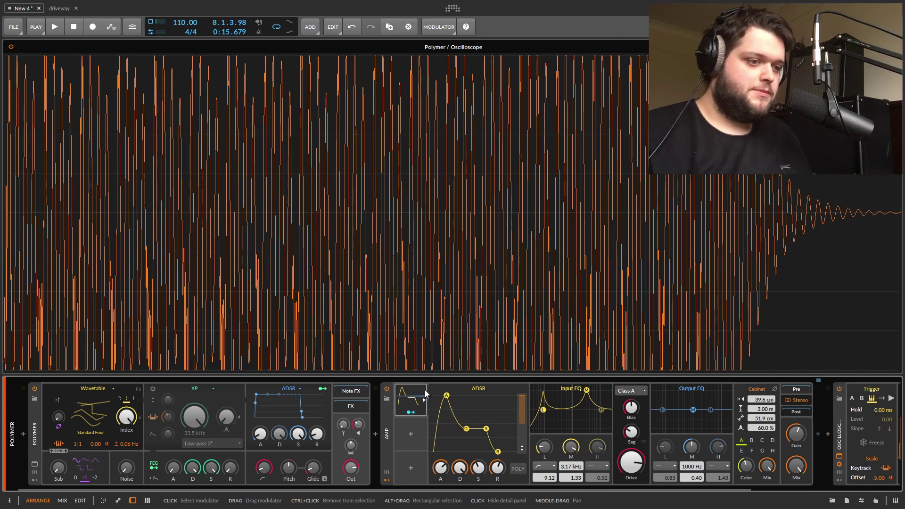
{"action": "left_click", "coordinate": [427, 399]}
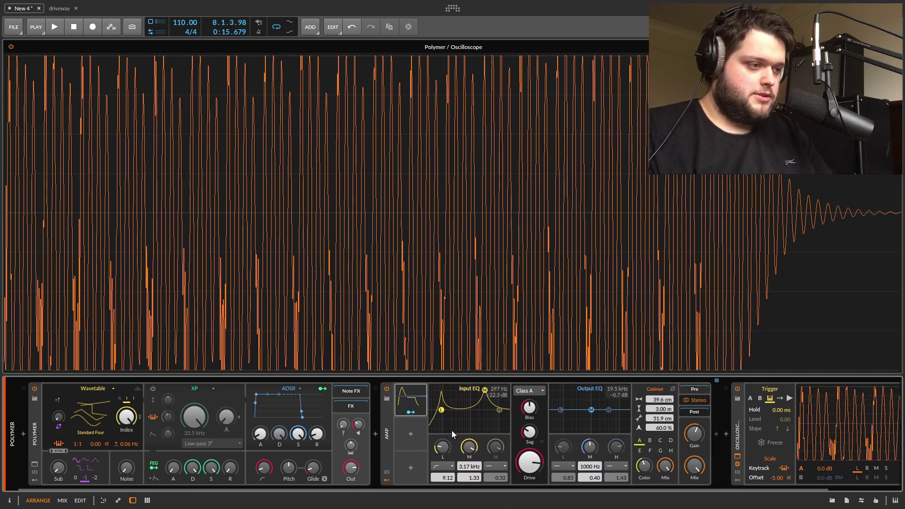
{"action": "key", "text": "Delete"}
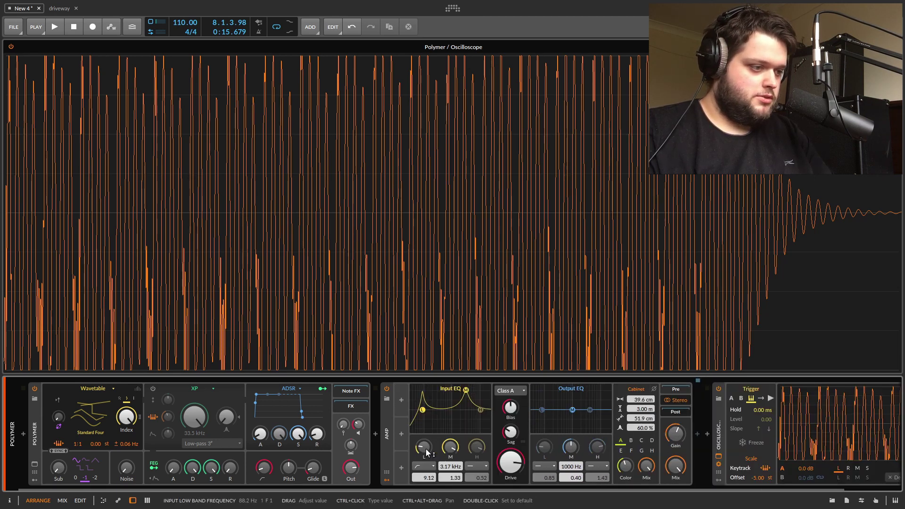
Step: Set the Input EQ's low and high bands to Bypass
{"action": "left_click", "coordinate": [423, 466]}
{"action": "left_click", "coordinate": [426, 479]}
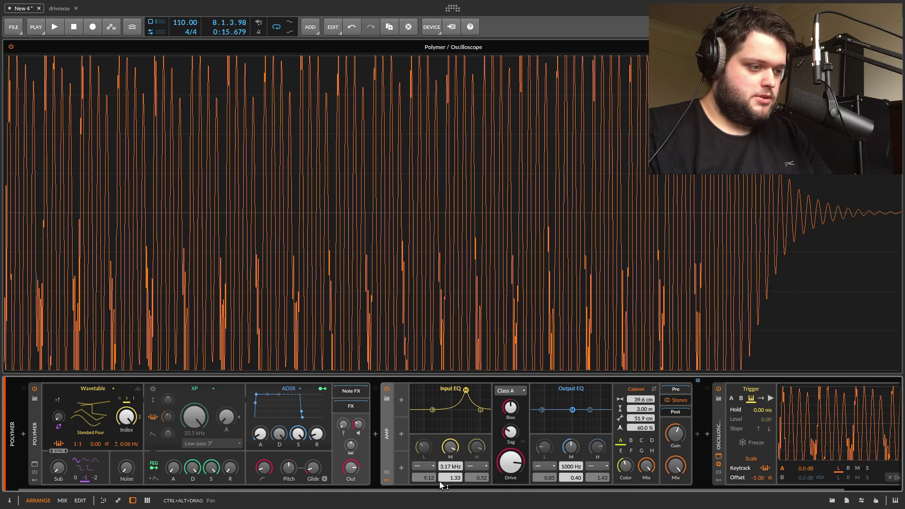
{"action": "left_click", "coordinate": [477, 466]}
{"action": "left_click", "coordinate": [480, 478]}
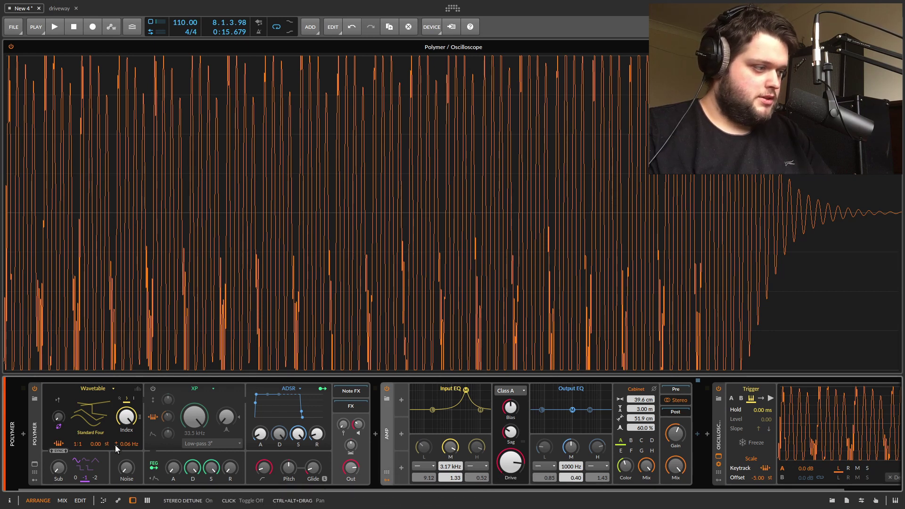
Step: Reset the Polymer oscillator's detune to 0.00 Hz and compare the Amp with cabinet Mix at zero and back at full
{"action": "mouse_move", "coordinate": [125, 444]}
{"action": "left_mouse_down"}
{"action": "mouse_move", "coordinate": [125, 452]}
{"action": "mouse_move", "coordinate": [131, 447]}
{"action": "left_mouse_up"}
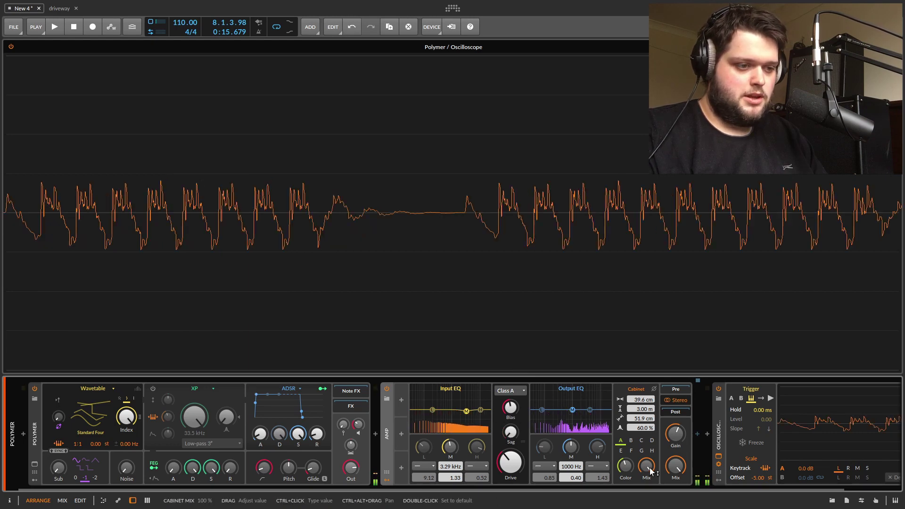
{"action": "left_click_drag", "start_coordinate": [645, 464], "coordinate": [646, 507]}
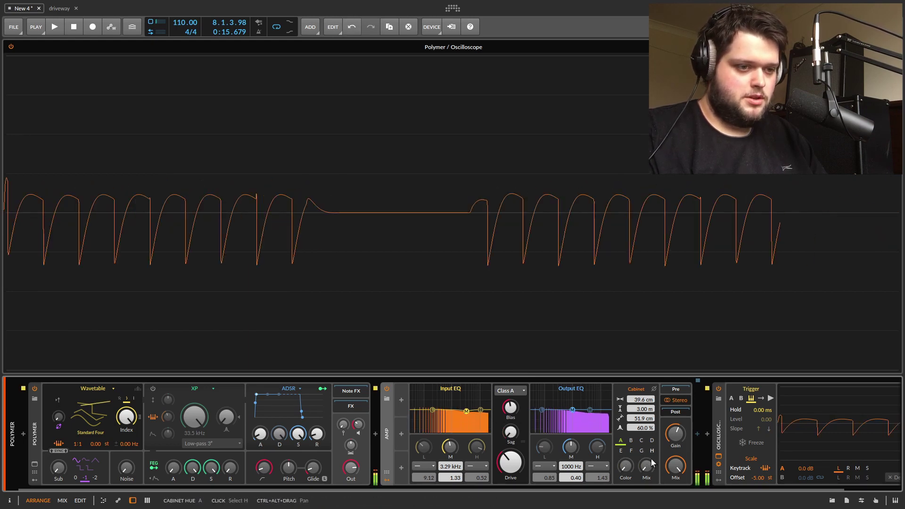
{"action": "mouse_move", "coordinate": [510, 461]}
{"action": "left_mouse_down"}
{"action": "mouse_move", "coordinate": [510, 476]}
{"action": "mouse_move", "coordinate": [510, 459]}
{"action": "left_mouse_up"}
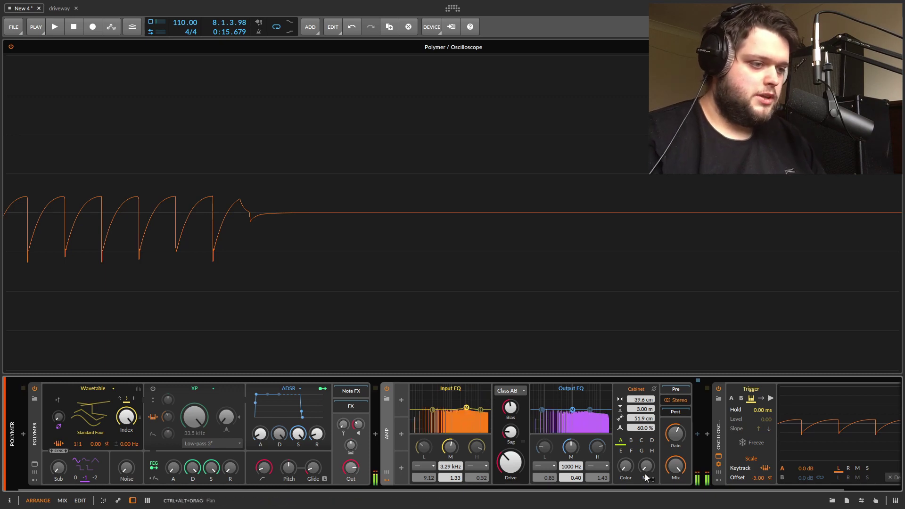
{"action": "left_click_drag", "start_coordinate": [646, 467], "coordinate": [647, 420]}
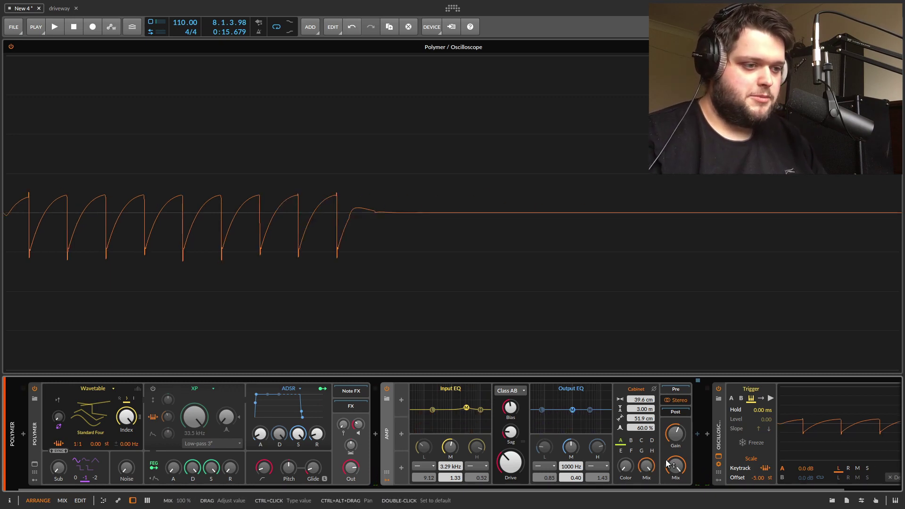
Step: Duplicate the Amp, then turn the copy's cabinet Mix down to zero and raise its Drive
{"action": "left_click", "coordinate": [697, 436]}
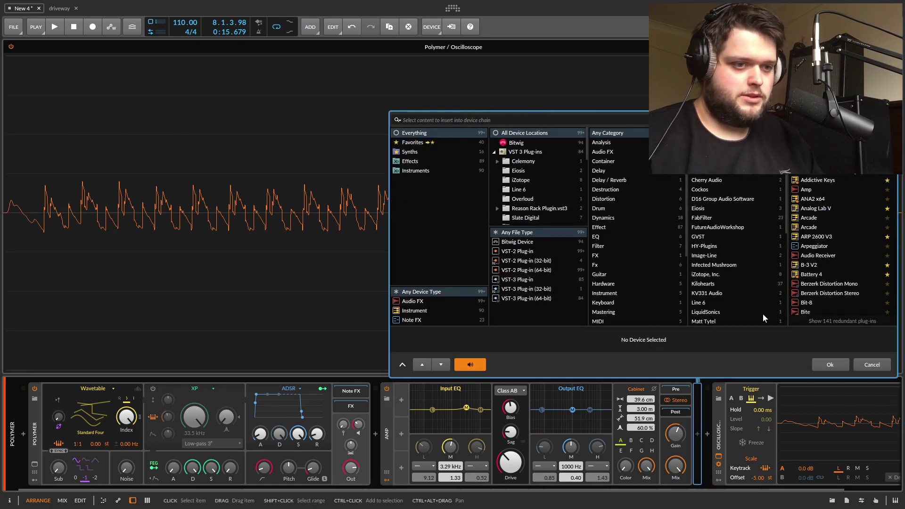
{"action": "left_click", "coordinate": [874, 369]}
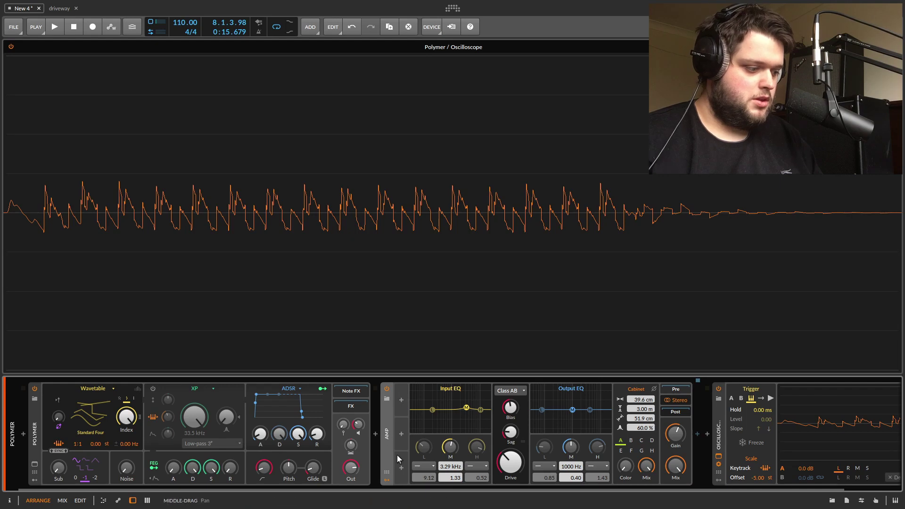
{"action": "key", "text": "ctrl+d"}
{"action": "left_click_drag", "start_coordinate": [576, 490], "coordinate": [766, 494]}
{"action": "left_click_drag", "start_coordinate": [705, 466], "coordinate": [691, 507]}
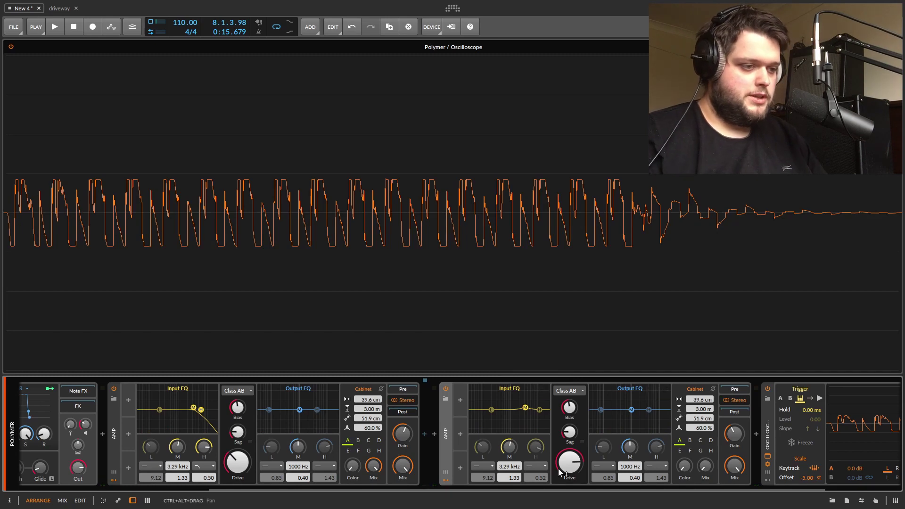
{"action": "left_click_drag", "start_coordinate": [559, 469], "coordinate": [559, 467]}
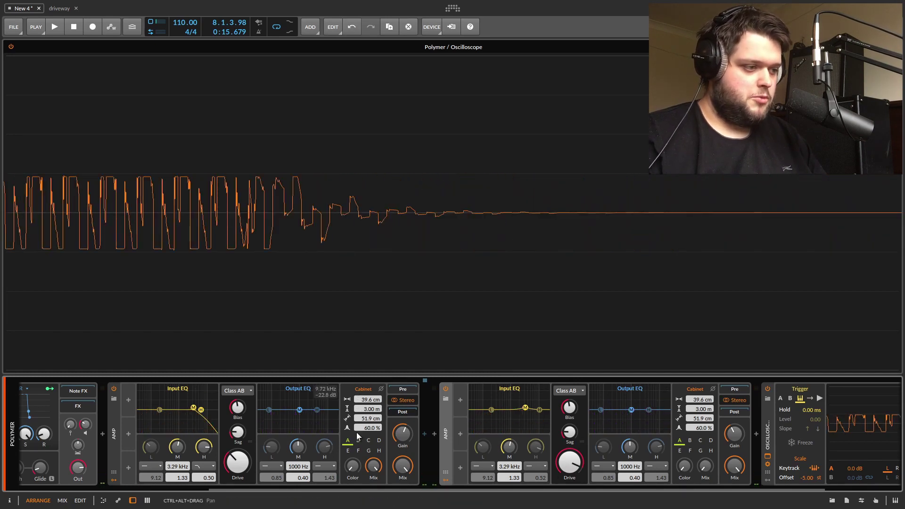
Step: Raise the first Amp's cabinet Color and set its cabinet width to 50.7 cm, height to 13.2 cm and depth to 17.2 cm
{"action": "left_click_drag", "start_coordinate": [354, 467], "coordinate": [354, 427]}
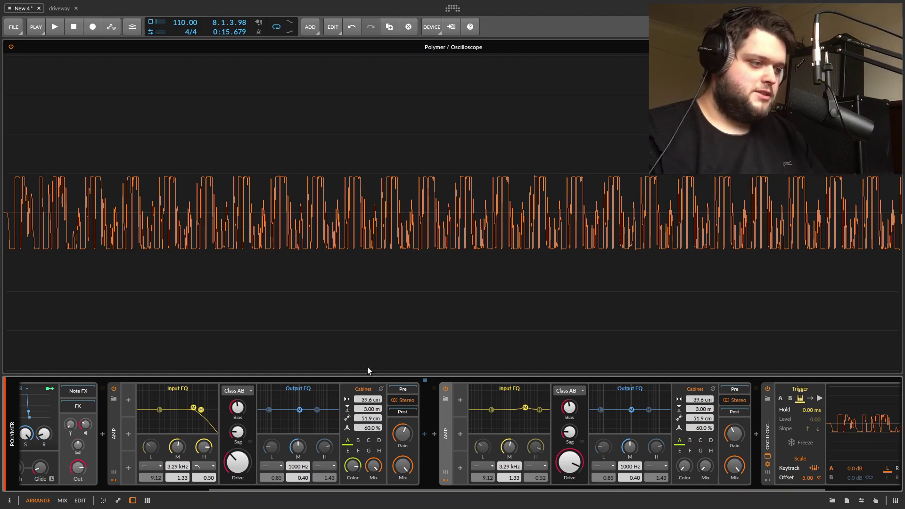
{"action": "left_click_drag", "start_coordinate": [368, 419], "coordinate": [368, 465]}
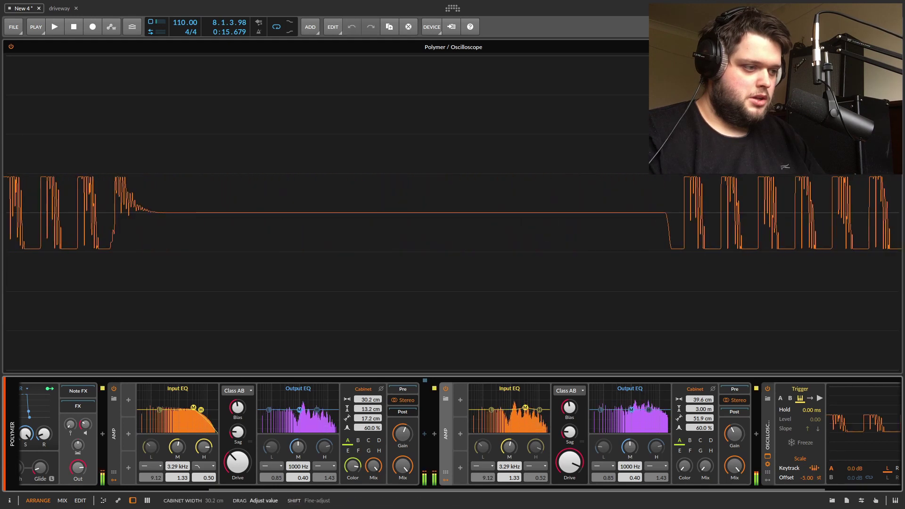
{"action": "mouse_move", "coordinate": [369, 399]}
{"action": "left_mouse_down"}
{"action": "mouse_move", "coordinate": [368, 384]}
{"action": "mouse_move", "coordinate": [368, 407]}
{"action": "mouse_move", "coordinate": [375, 400]}
{"action": "left_mouse_up"}
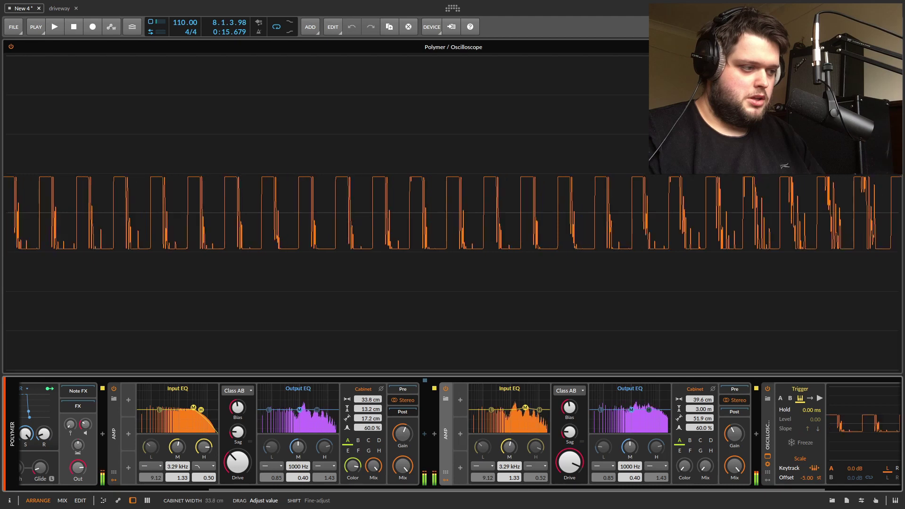
Step: Insert an ADSR modulator on the first Amp, lengthen its decay and raise its sustain slightly
{"action": "left_click", "coordinate": [128, 401]}
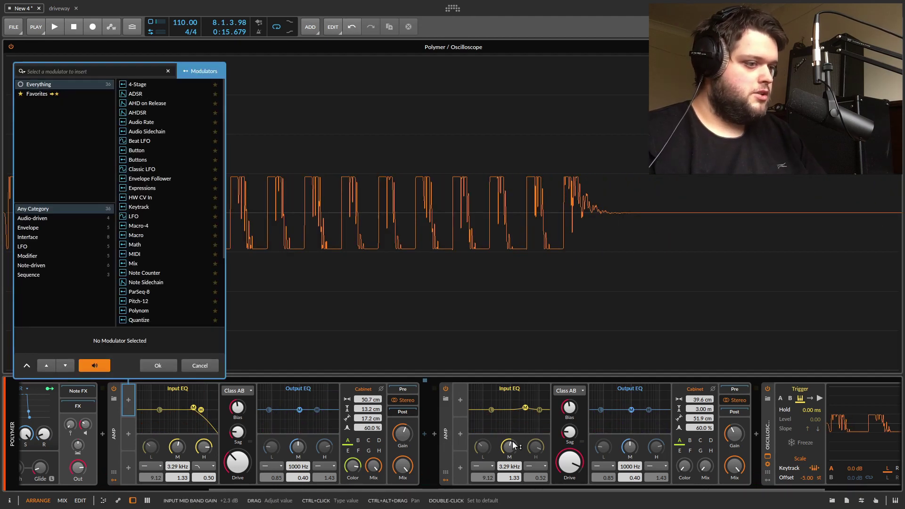
{"action": "left_click", "coordinate": [147, 94]}
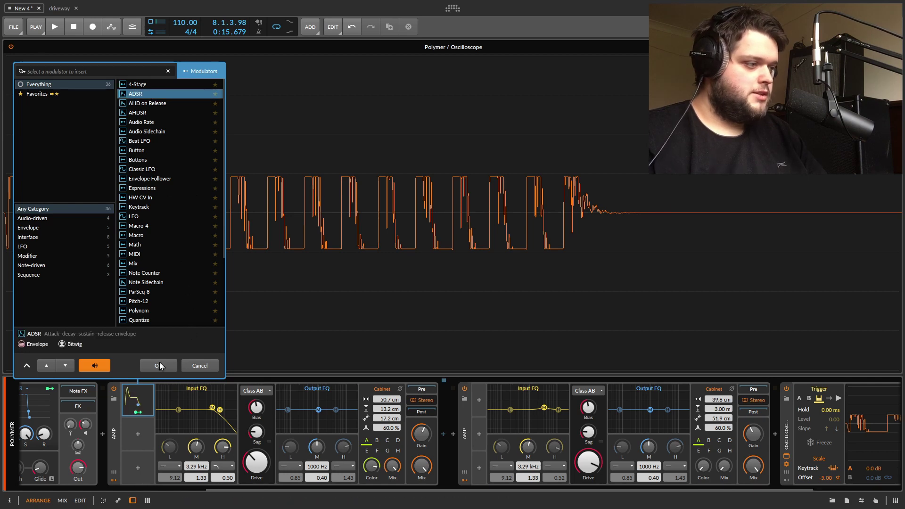
{"action": "left_click", "coordinate": [158, 365]}
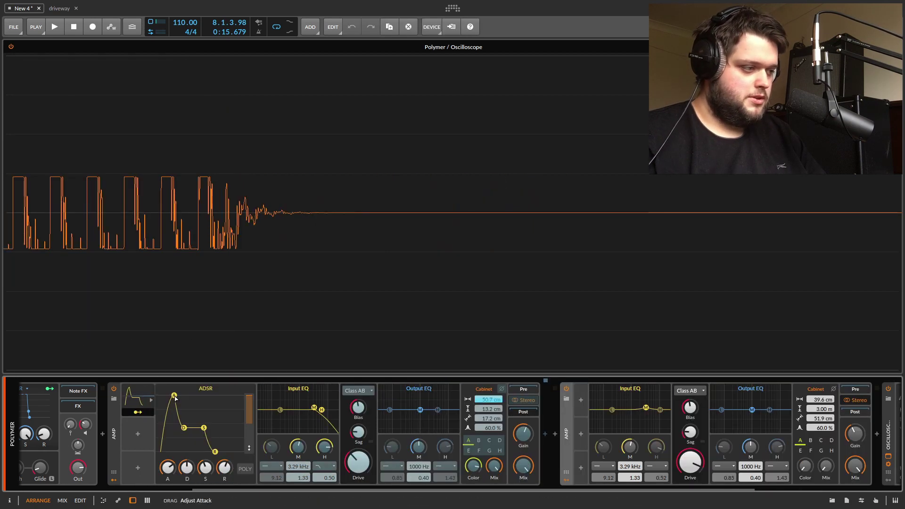
{"action": "left_click", "coordinate": [149, 413]}
{"action": "left_click_drag", "start_coordinate": [190, 428], "coordinate": [201, 425]}
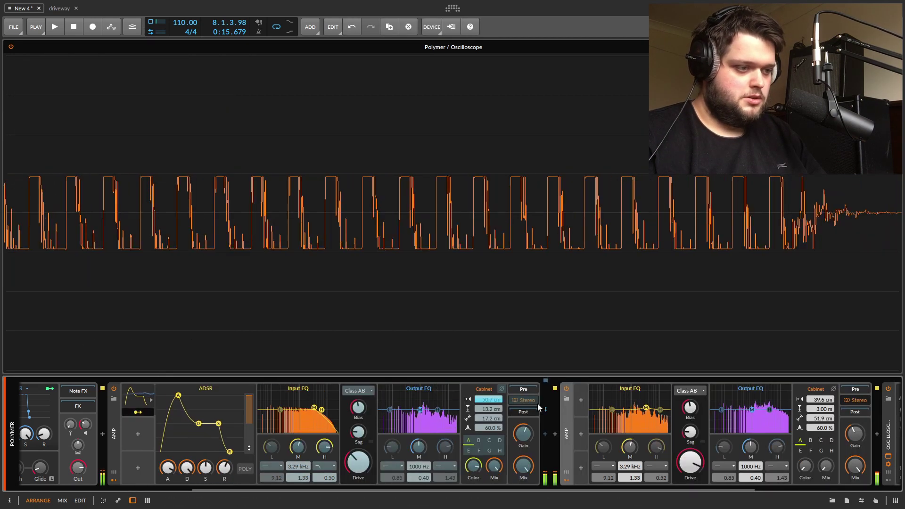
Step: Map the ADSR to the first Amp's cabinet width, height and depth, and readjust the depth modulation amount
{"action": "left_click_drag", "start_coordinate": [500, 400], "coordinate": [500, 396]}
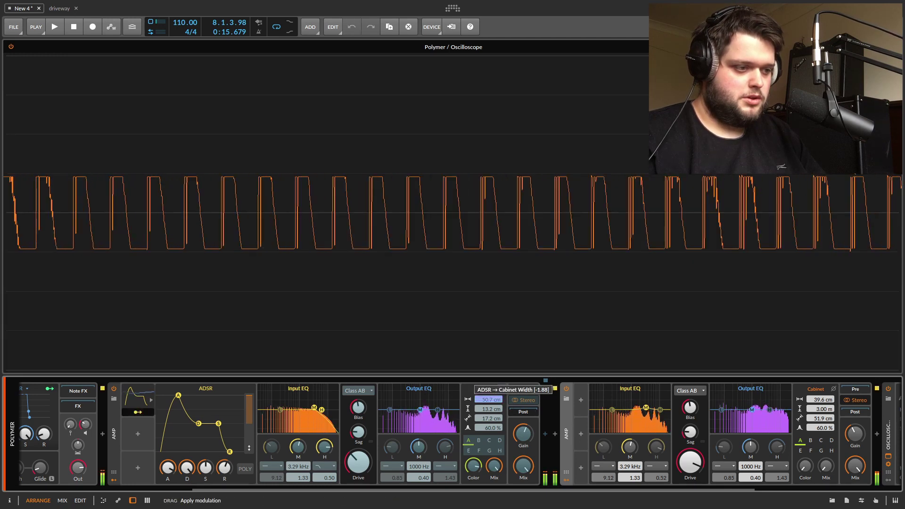
{"action": "left_click_drag", "start_coordinate": [495, 400], "coordinate": [494, 378]}
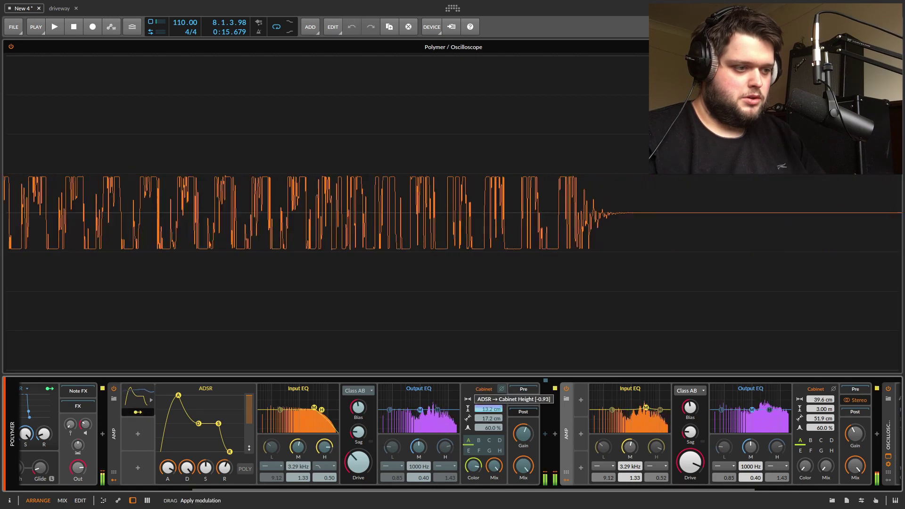
{"action": "left_click_drag", "start_coordinate": [489, 409], "coordinate": [488, 388]}
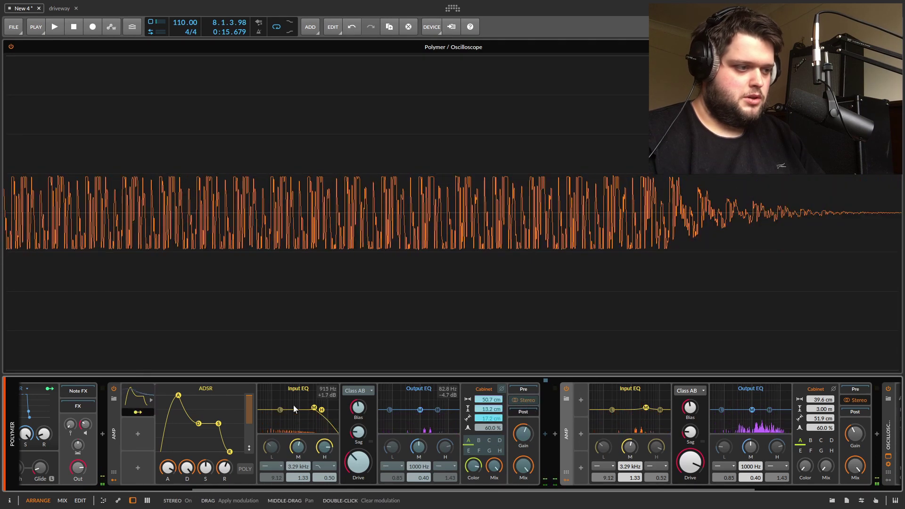
{"action": "left_click", "coordinate": [138, 413]}
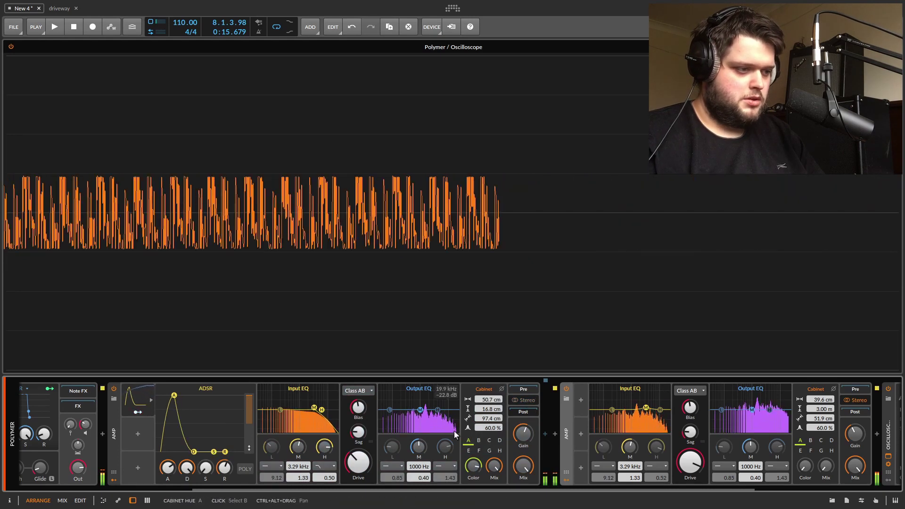
{"action": "left_click", "coordinate": [137, 412]}
{"action": "mouse_move", "coordinate": [485, 419]}
{"action": "left_mouse_down"}
{"action": "mouse_move", "coordinate": [489, 403]}
{"action": "mouse_move", "coordinate": [487, 429]}
{"action": "left_mouse_up"}
{"action": "key", "text": "Escape"}
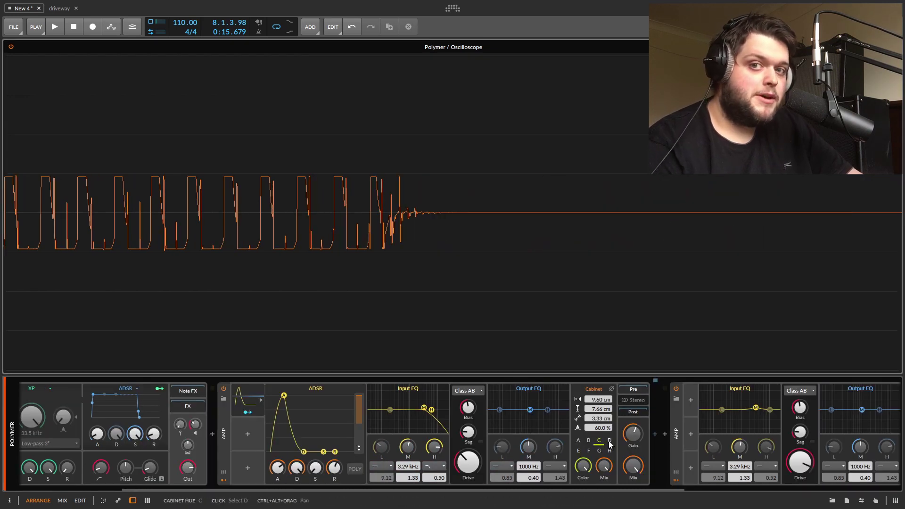
Step: Audition cabinet hues D through H on the first Amp, shorten the ADSR decay slightly, and settle on hue E
{"action": "left_click", "coordinate": [610, 441]}
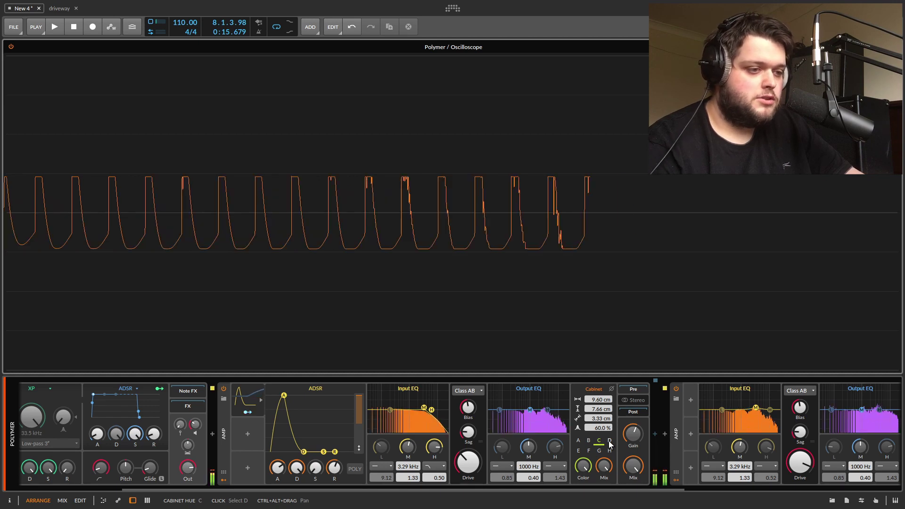
{"action": "left_click", "coordinate": [585, 453]}
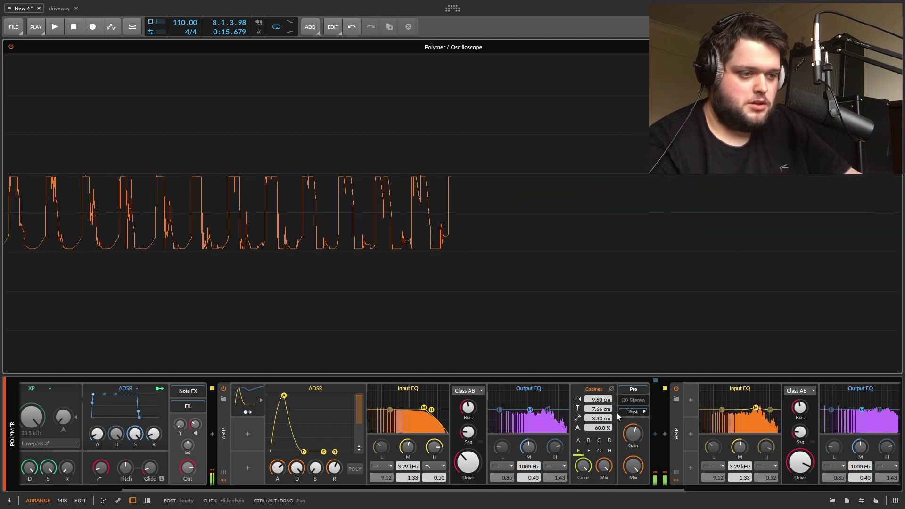
{"action": "left_click", "coordinate": [589, 454]}
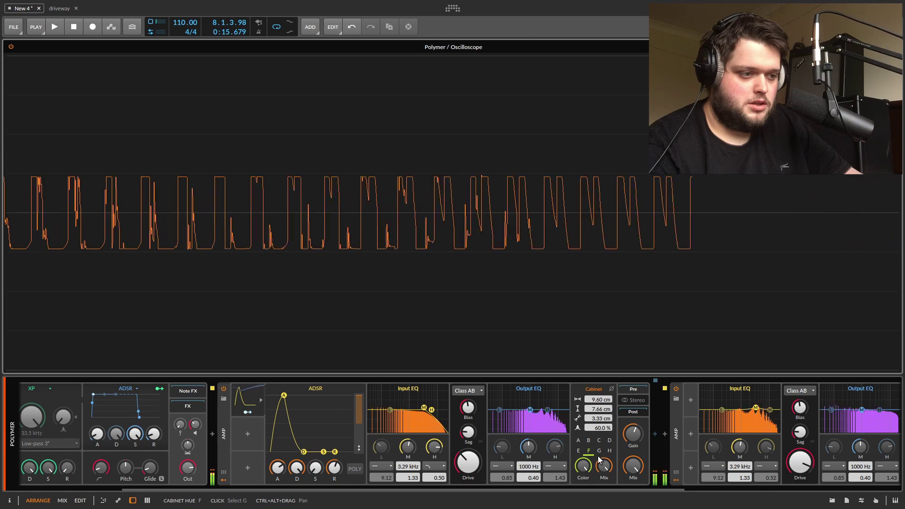
{"action": "left_click", "coordinate": [600, 451]}
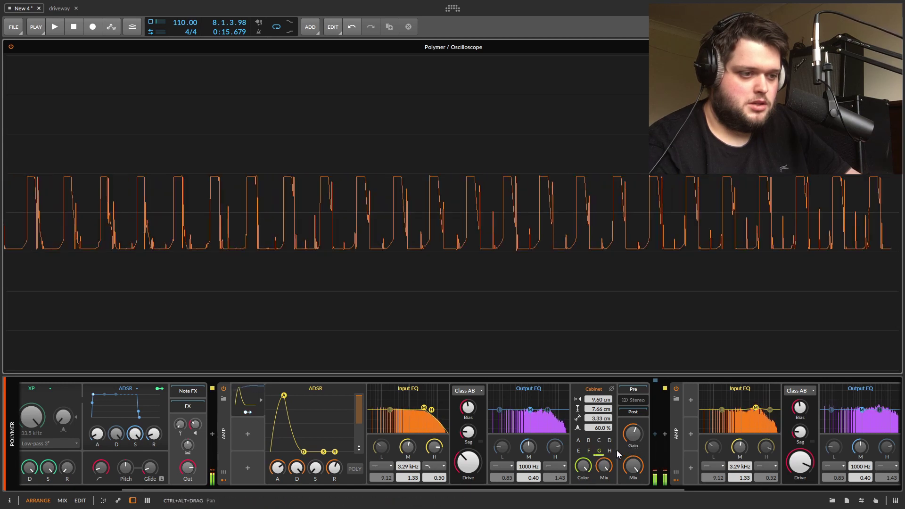
{"action": "left_click", "coordinate": [610, 452]}
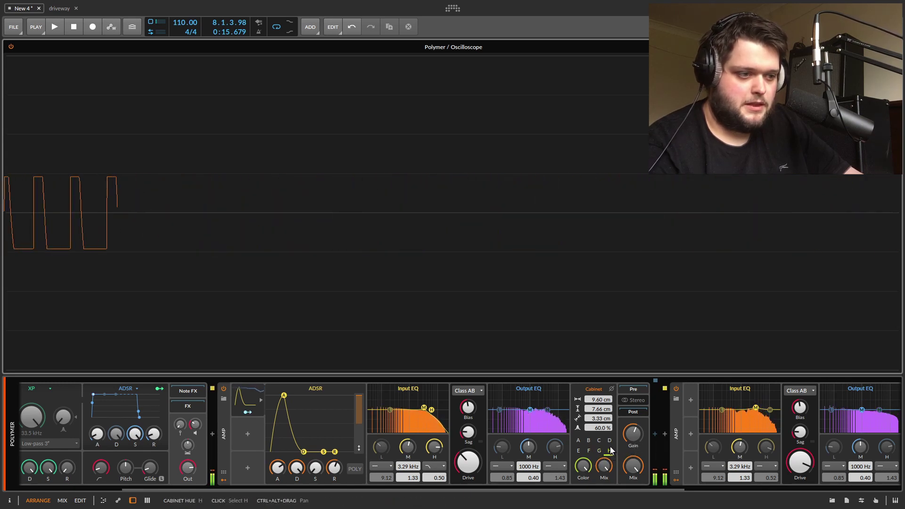
{"action": "left_click_drag", "start_coordinate": [303, 452], "coordinate": [294, 452]}
{"action": "left_click", "coordinate": [599, 451]}
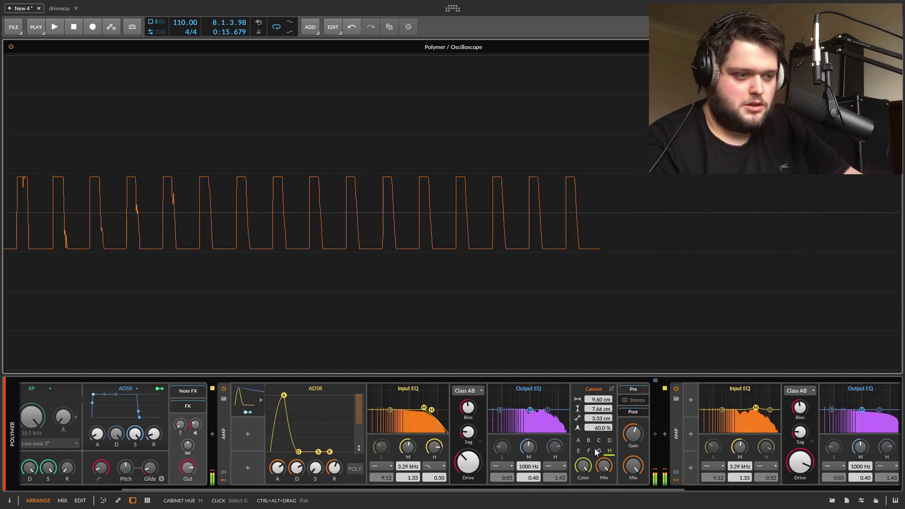
{"action": "left_click", "coordinate": [588, 450]}
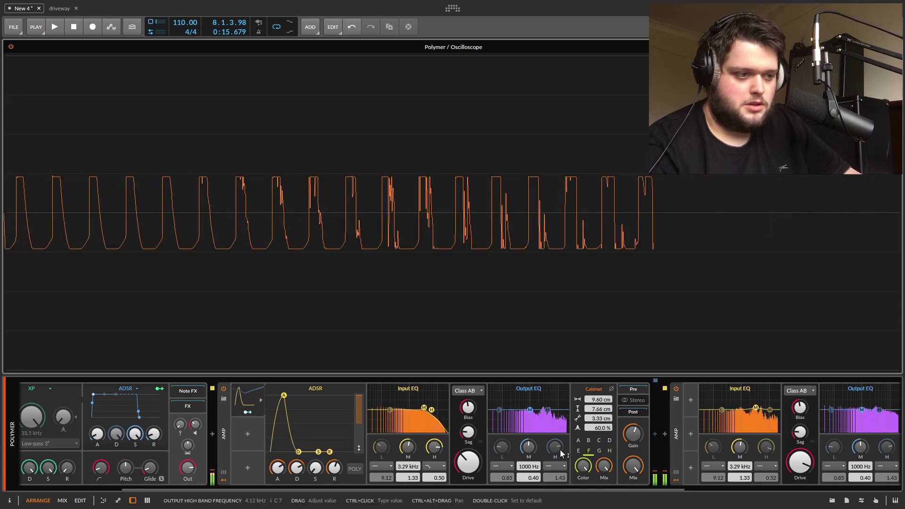
{"action": "left_click", "coordinate": [578, 450]}
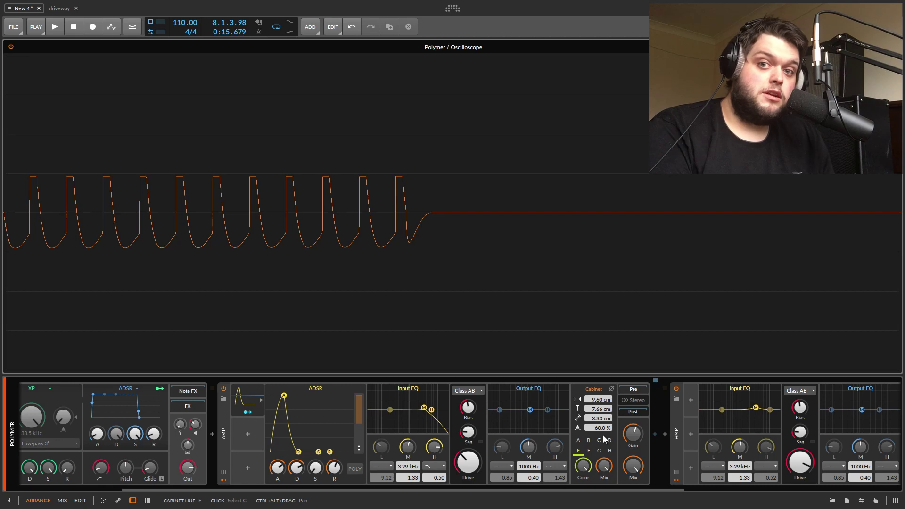
Step: Close the expanded Oscilloscope view and replace the copied Amp with a fresh duplicate of the ADSR-modulated Amp
{"action": "key", "text": "Escape"}
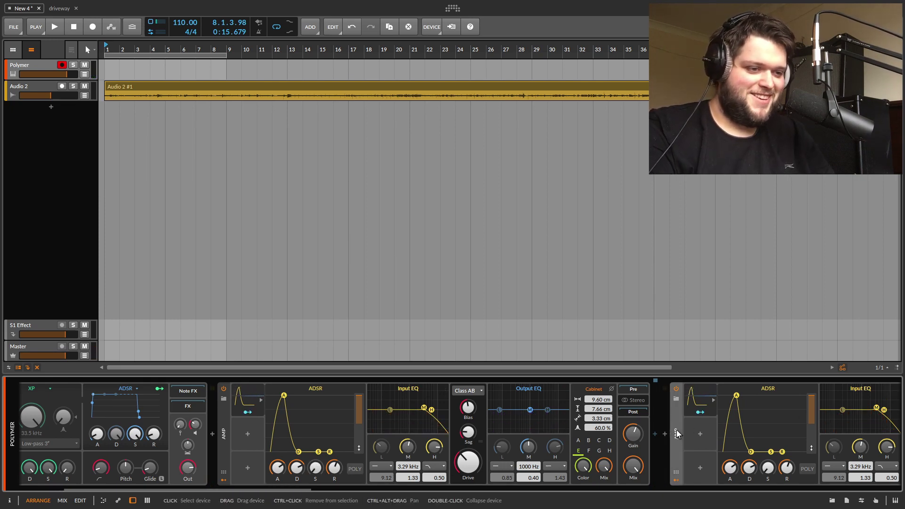
{"action": "key", "text": "Delete"}
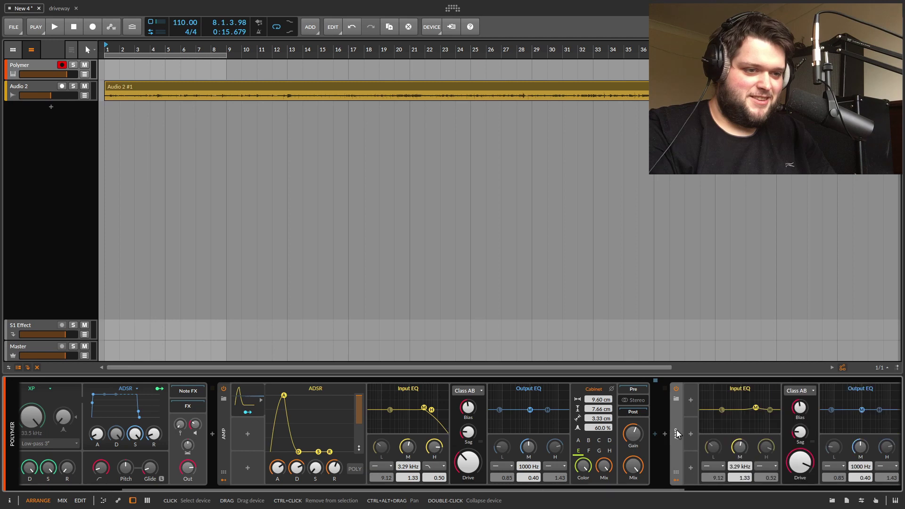
{"action": "left_click", "coordinate": [224, 432]}
{"action": "key", "text": "ctrl+d"}
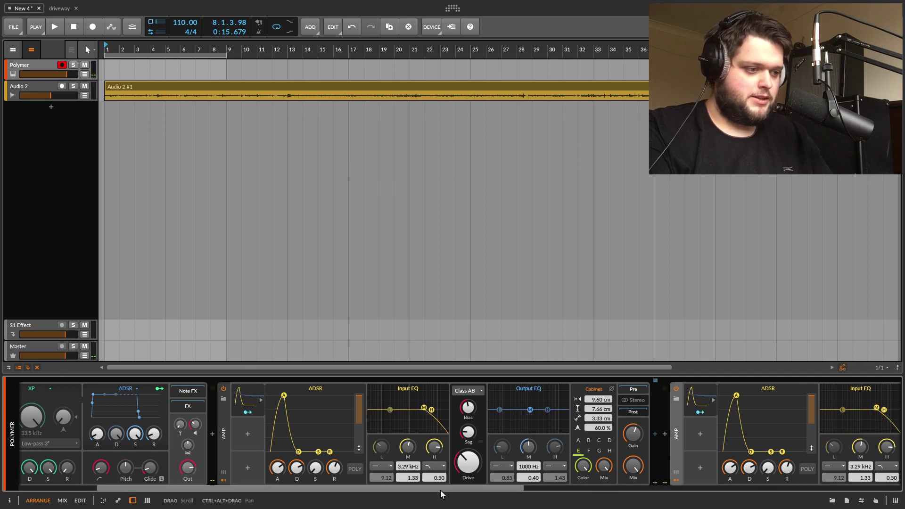
Step: Set the duplicated Amp's cabinet width and height to 3.33 cm and reflection to 0.00 %, and choose hue B
{"action": "left_click_drag", "start_coordinate": [430, 490], "coordinate": [637, 430]}
{"action": "left_click_drag", "start_coordinate": [620, 401], "coordinate": [620, 440]}
{"action": "left_click_drag", "start_coordinate": [622, 399], "coordinate": [626, 472]}
{"action": "left_click_drag", "start_coordinate": [626, 428], "coordinate": [626, 422]}
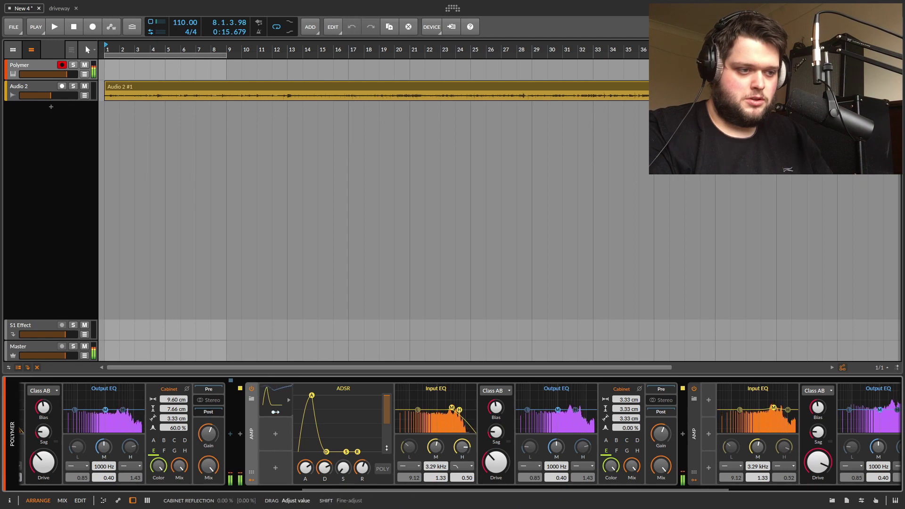
{"action": "left_click_drag", "start_coordinate": [626, 460], "coordinate": [626, 466]}
{"action": "left_click", "coordinate": [627, 450]}
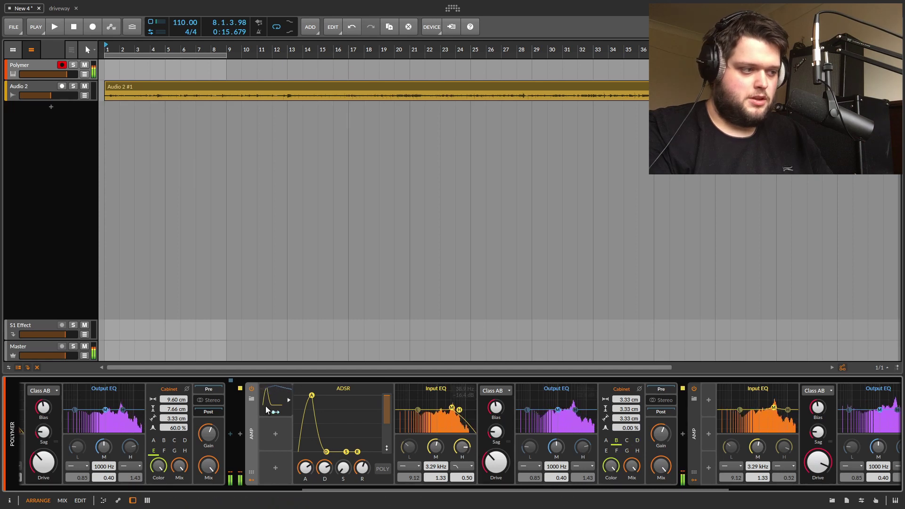
Step: Duplicate the Amp with the hue B cabinet to place another copy after it
{"action": "key", "text": "ctrl+d"}
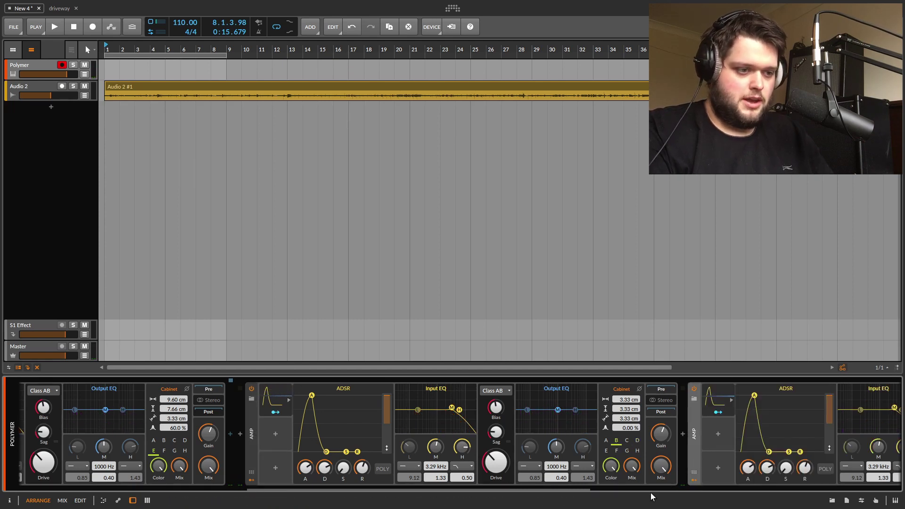
{"action": "scroll", "coordinate": [561, 464], "scroll_direction": "right", "scroll_amount": 5}
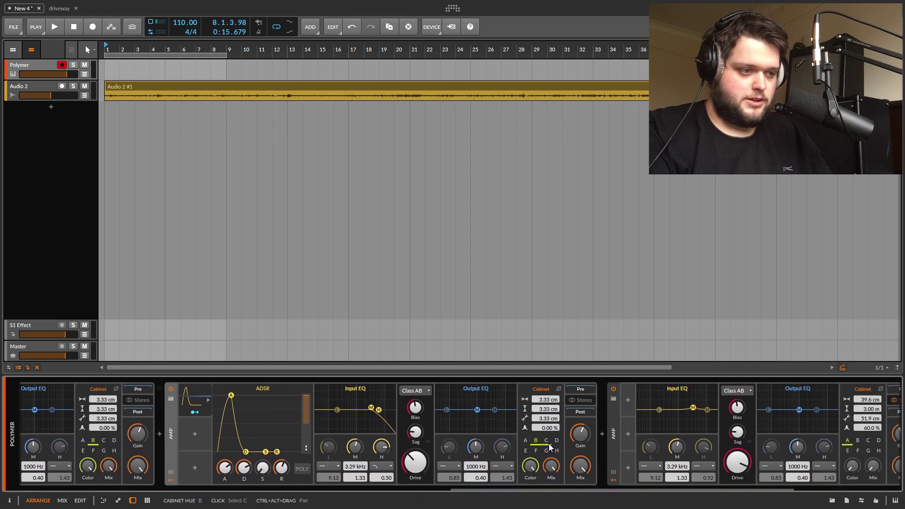
Step: Reshape the newest duplicated Amp's cabinet to 3.33 cm wide, 12.6 cm high and 87.0 cm deep, using hue B
{"action": "left_click", "coordinate": [548, 443]}
{"action": "left_click_drag", "start_coordinate": [553, 418], "coordinate": [553, 387]}
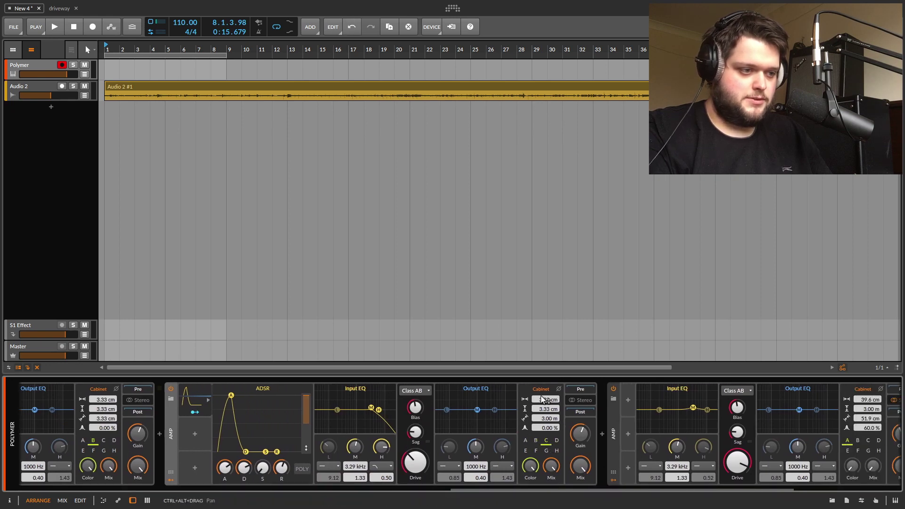
{"action": "mouse_move", "coordinate": [544, 409]}
{"action": "left_mouse_down"}
{"action": "mouse_move", "coordinate": [545, 391]}
{"action": "mouse_move", "coordinate": [546, 427]}
{"action": "left_mouse_up"}
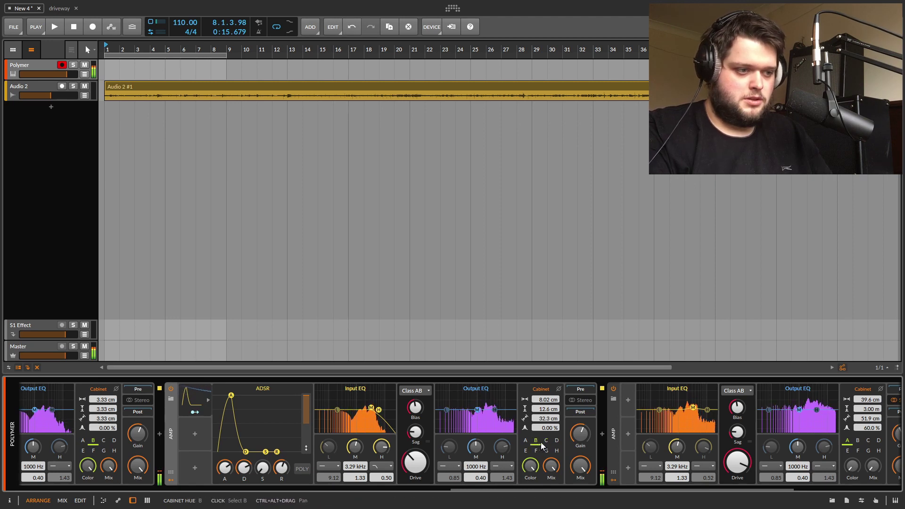
{"action": "mouse_move", "coordinate": [546, 418]}
{"action": "left_mouse_down"}
{"action": "mouse_move", "coordinate": [545, 402]}
{"action": "mouse_move", "coordinate": [551, 424]}
{"action": "left_mouse_up"}
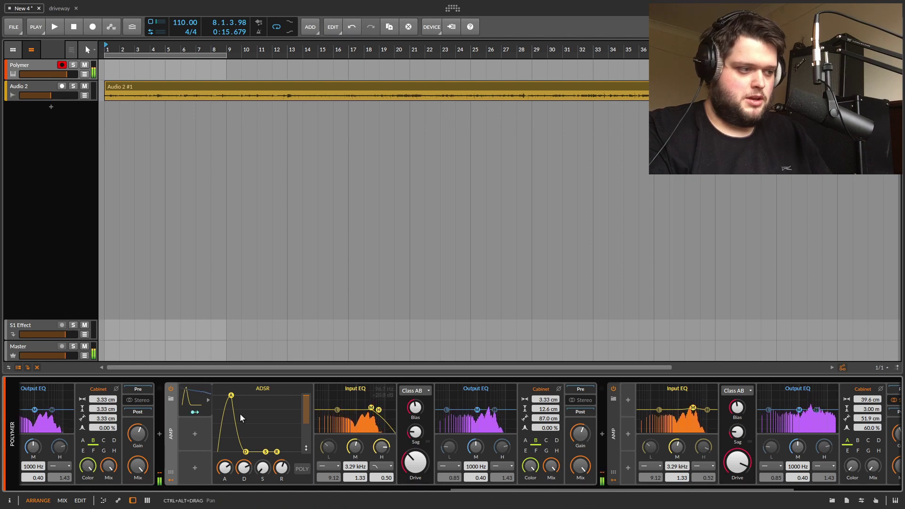
Step: Duplicate that Amp again and set the copy's cabinet to hue G with 26.4 cm width and 3.33 cm depth
{"action": "key", "text": "ctrl+d"}
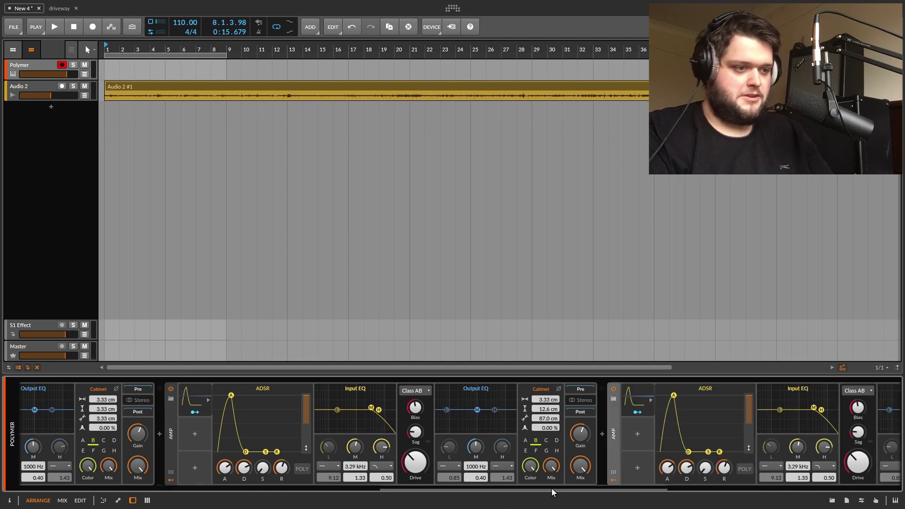
{"action": "scroll", "coordinate": [539, 490], "scroll_direction": "right", "scroll_amount": 5}
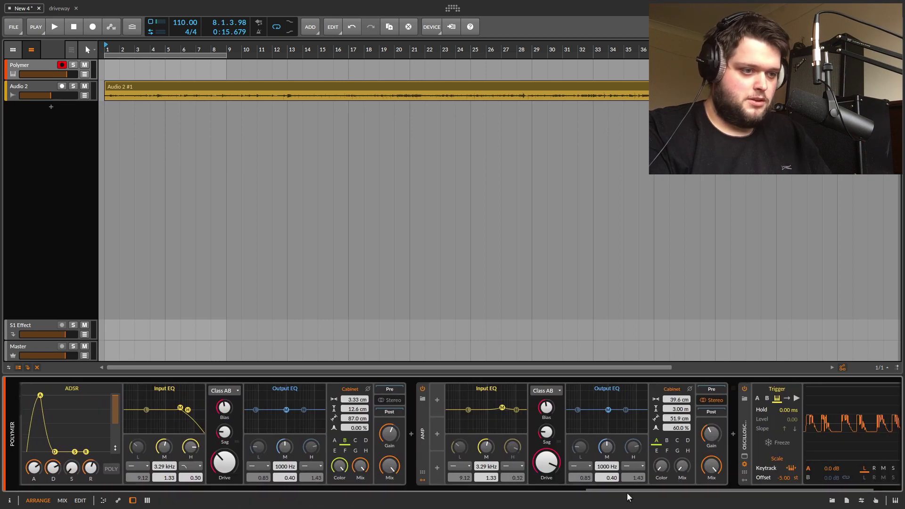
{"action": "left_click", "coordinate": [355, 450]}
{"action": "left_click_drag", "start_coordinate": [355, 418], "coordinate": [355, 464]}
{"action": "left_click_drag", "start_coordinate": [355, 399], "coordinate": [355, 373]}
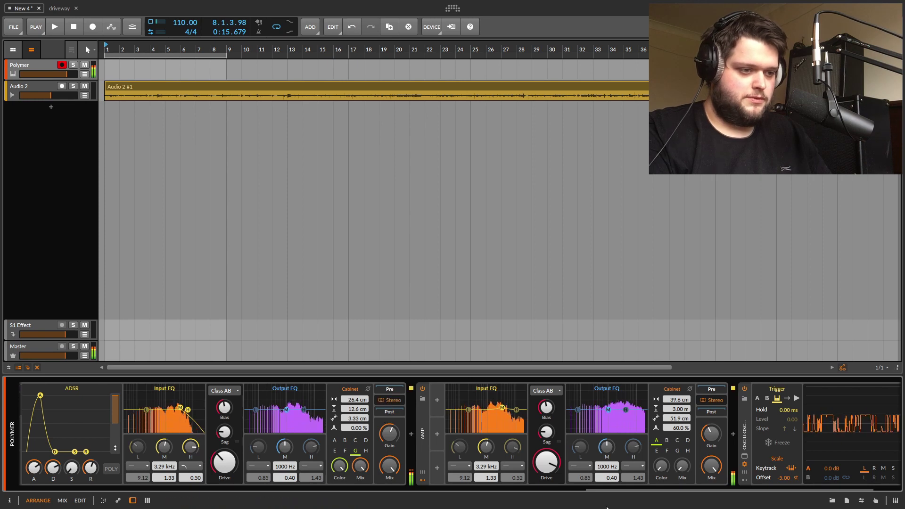
Step: Set the detune of Polymer's wavetable oscillator to 0.47 Hz
{"action": "left_click_drag", "start_coordinate": [592, 491], "coordinate": [24, 490]}
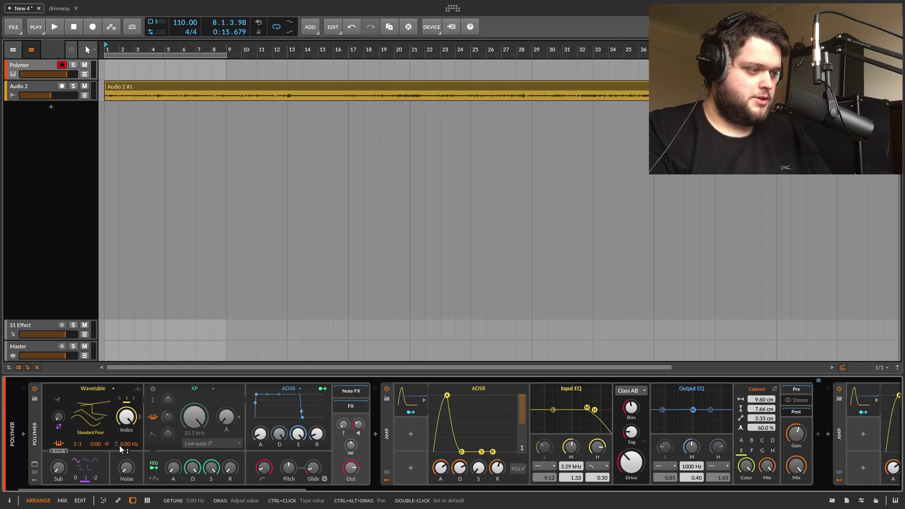
{"action": "left_click_drag", "start_coordinate": [129, 444], "coordinate": [129, 439]}
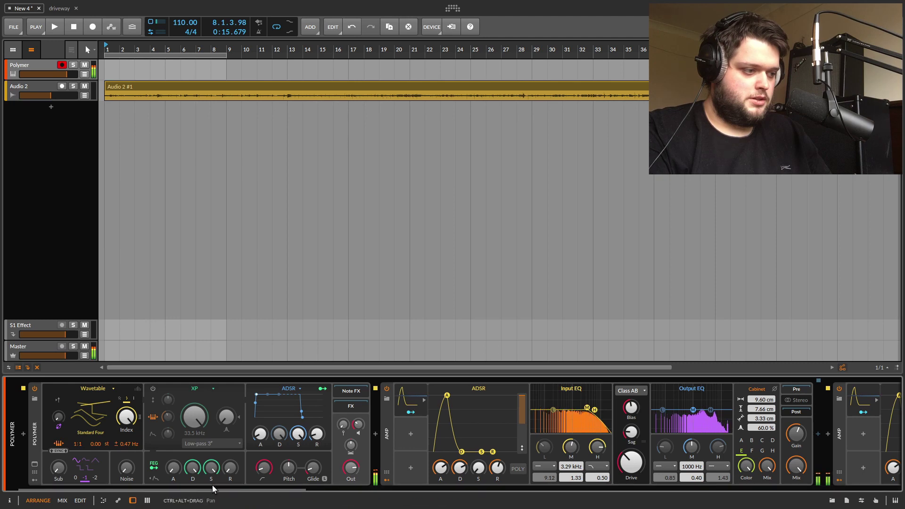
Step: Enable Stereo on the cabinets of all four ADSR-modulated Amps in the Polymer chain
{"action": "left_click_drag", "start_coordinate": [212, 488], "coordinate": [319, 488]}
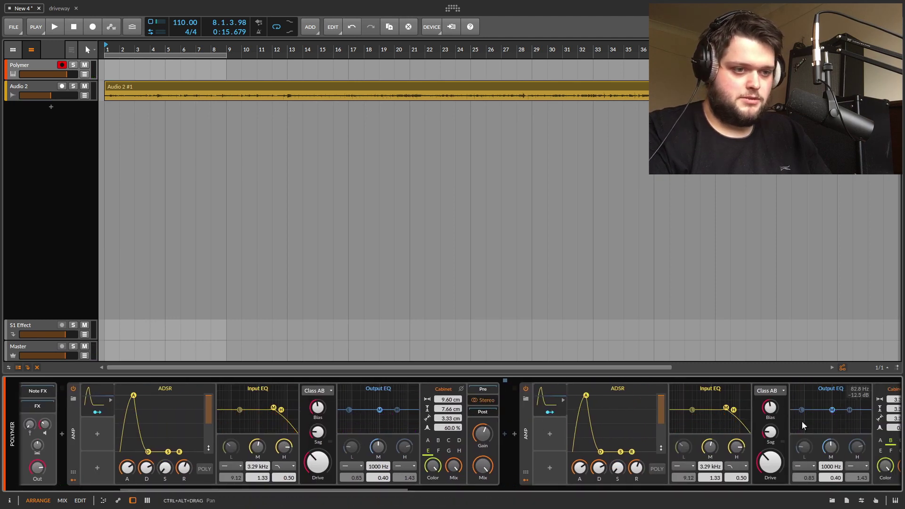
{"action": "left_click_drag", "start_coordinate": [365, 490], "coordinate": [627, 489]}
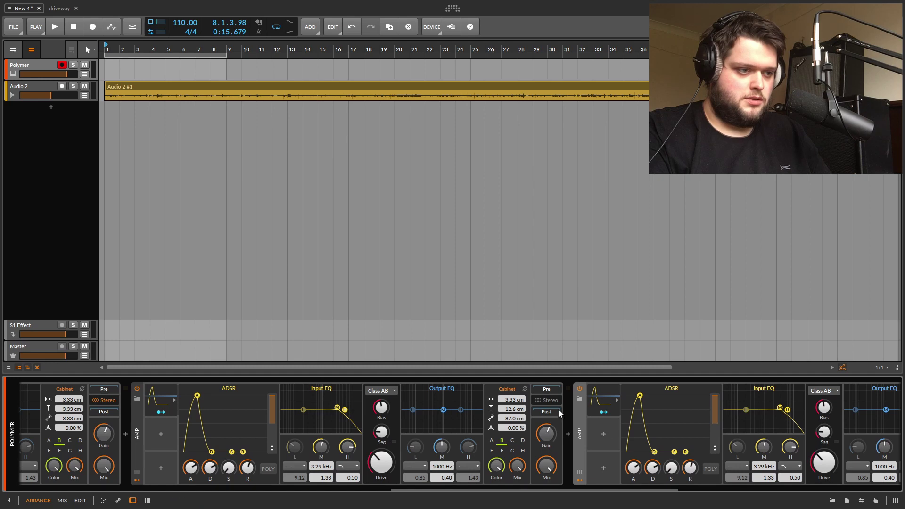
{"action": "left_click_drag", "start_coordinate": [562, 488], "coordinate": [656, 508]}
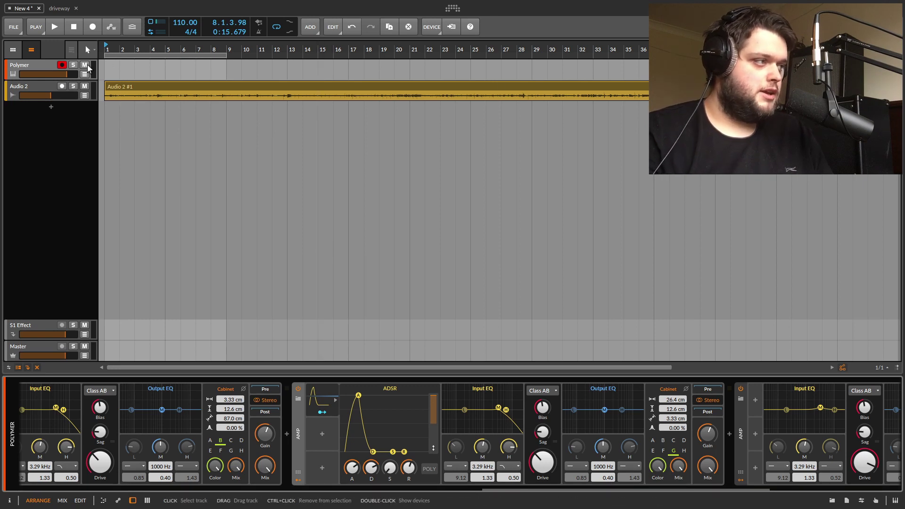
Step: Mute the Polymer track, select the Audio 2 track and play back its clip through the effects chain
{"action": "left_click", "coordinate": [26, 94]}
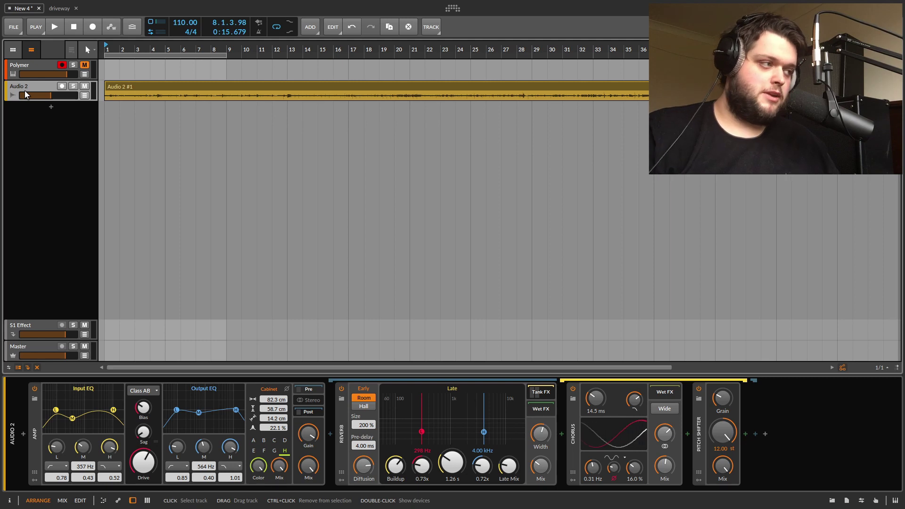
{"action": "key", "text": "space"}
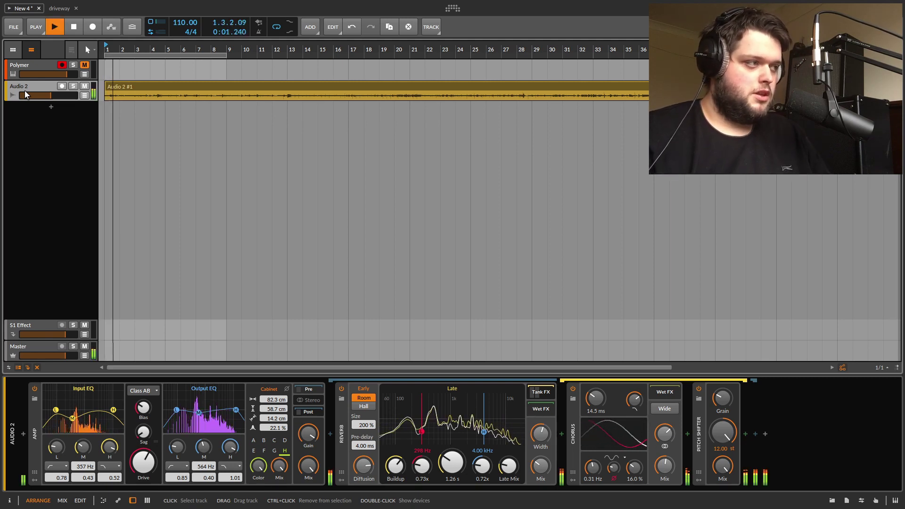
{"action": "key", "text": "space"}
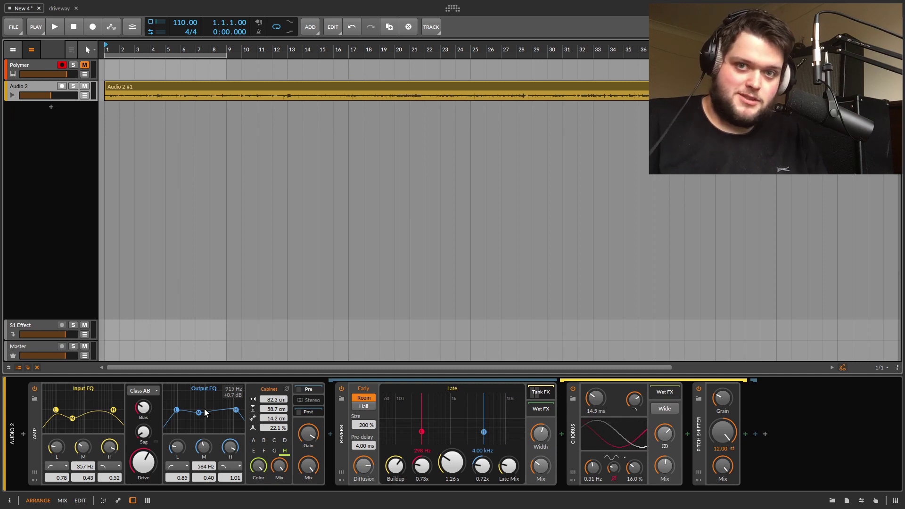
Step: Audition the Smooth and Class A models on the Audio 2 Amp and return it to Class AB
{"action": "key", "text": "space"}
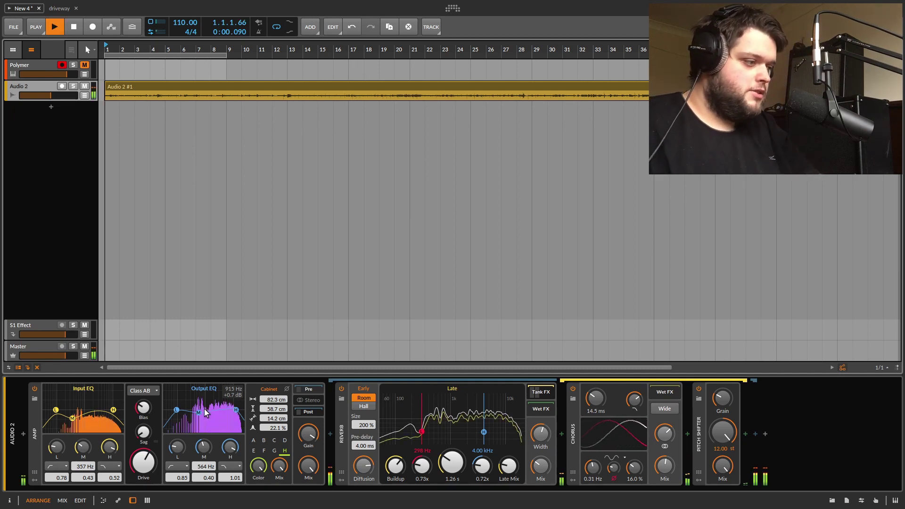
{"action": "left_click", "coordinate": [143, 391]}
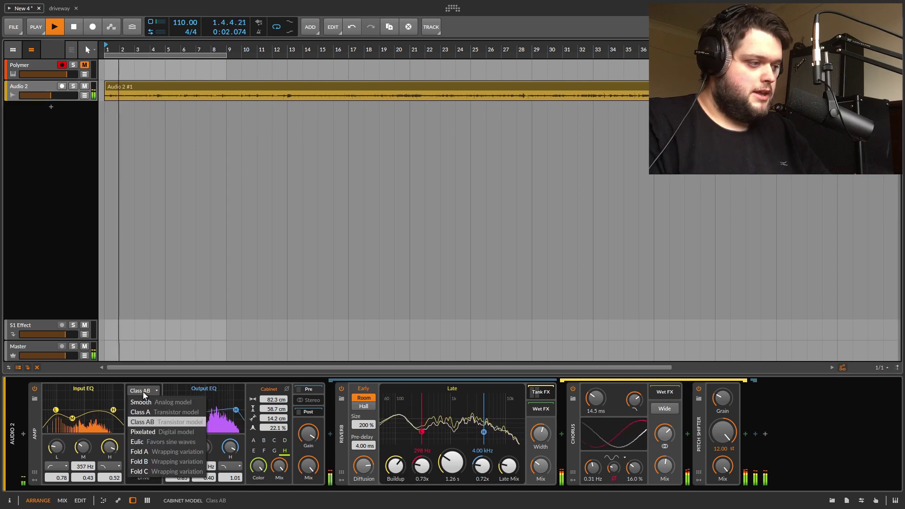
{"action": "left_click", "coordinate": [142, 402]}
{"action": "left_click", "coordinate": [145, 391]}
{"action": "left_click", "coordinate": [161, 422]}
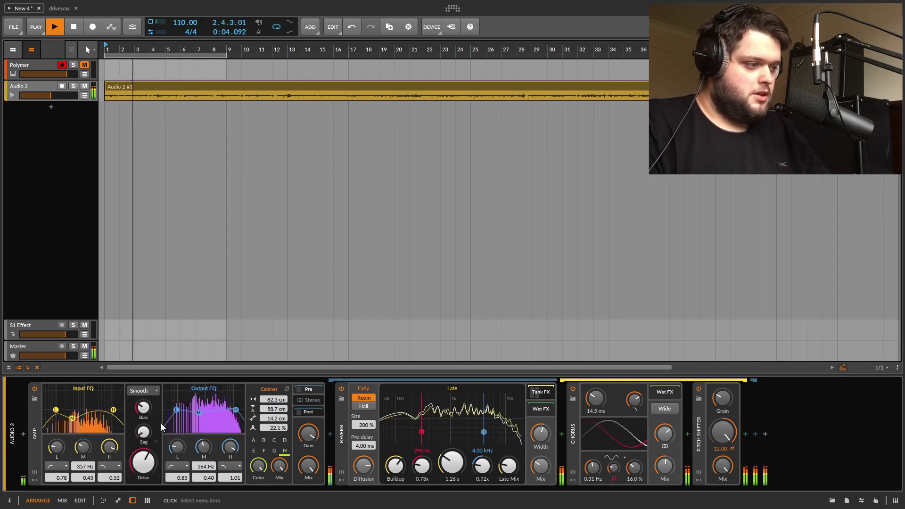
{"action": "key", "text": "space"}
{"action": "left_click", "coordinate": [146, 392]}
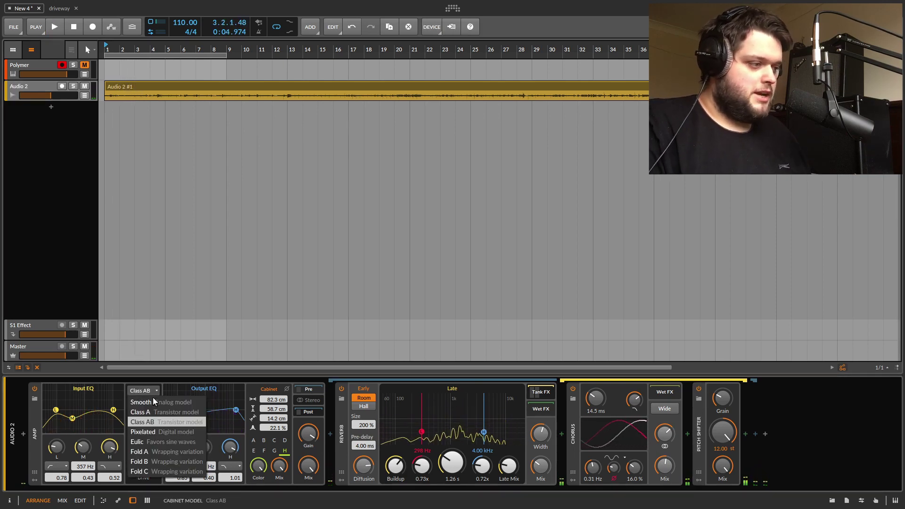
{"action": "left_click", "coordinate": [156, 410]}
{"action": "left_click", "coordinate": [143, 389]}
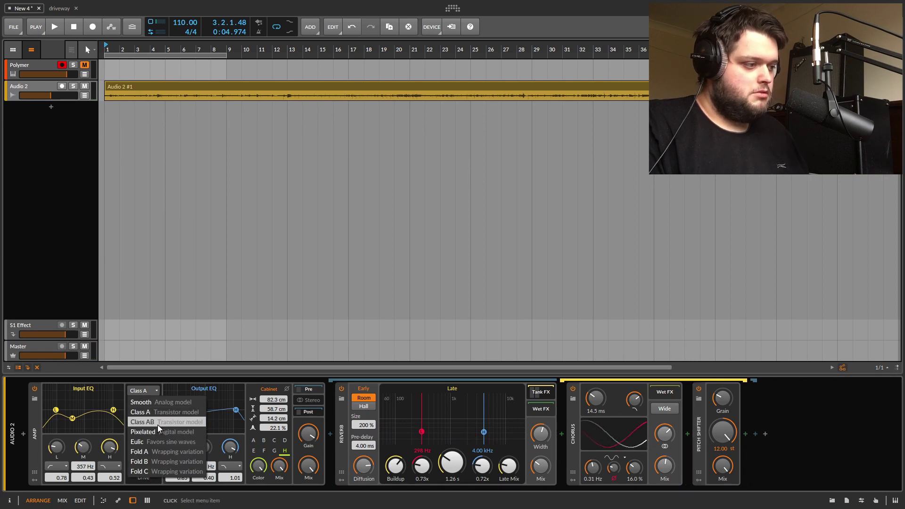
{"action": "left_click", "coordinate": [157, 423]}
Step: During playback, move the Amp's Input EQ mid band to 298 Hz and its Output EQ mid band to 2.47 kHz
{"action": "key", "text": "space"}
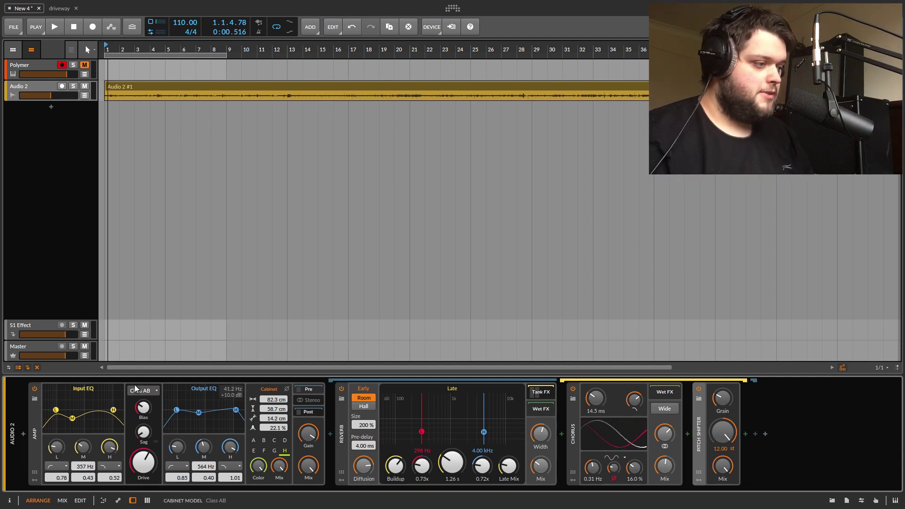
{"action": "left_click_drag", "start_coordinate": [73, 419], "coordinate": [70, 417]}
{"action": "key", "text": "space"}
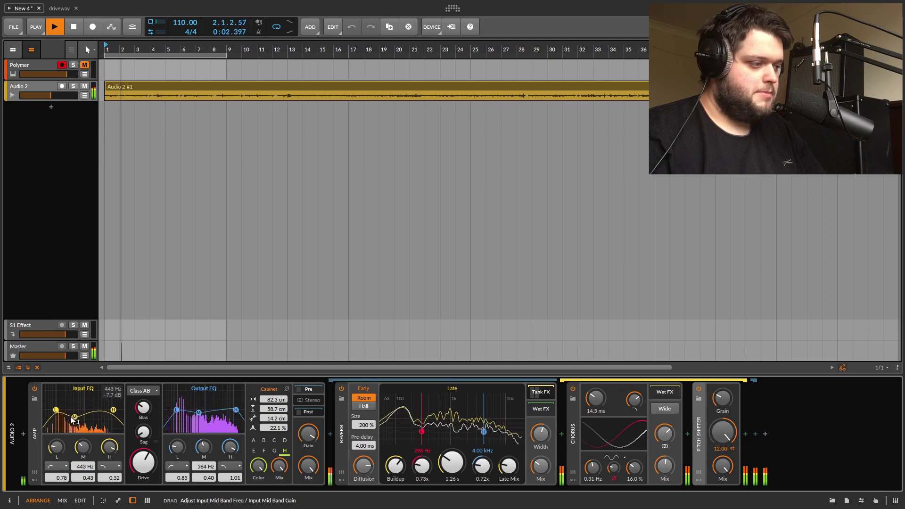
{"action": "left_click_drag", "start_coordinate": [200, 410], "coordinate": [218, 406]}
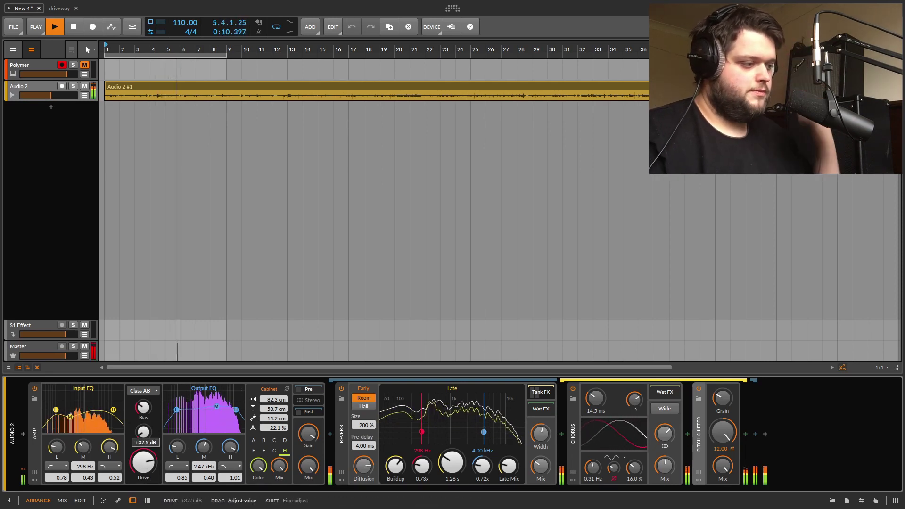
Step: Push the Amp's Drive to about +44.1 dB with Gain at about -1.3 dB, and ease Drive back while raising Gain
{"action": "left_click_drag", "start_coordinate": [140, 464], "coordinate": [140, 445]}
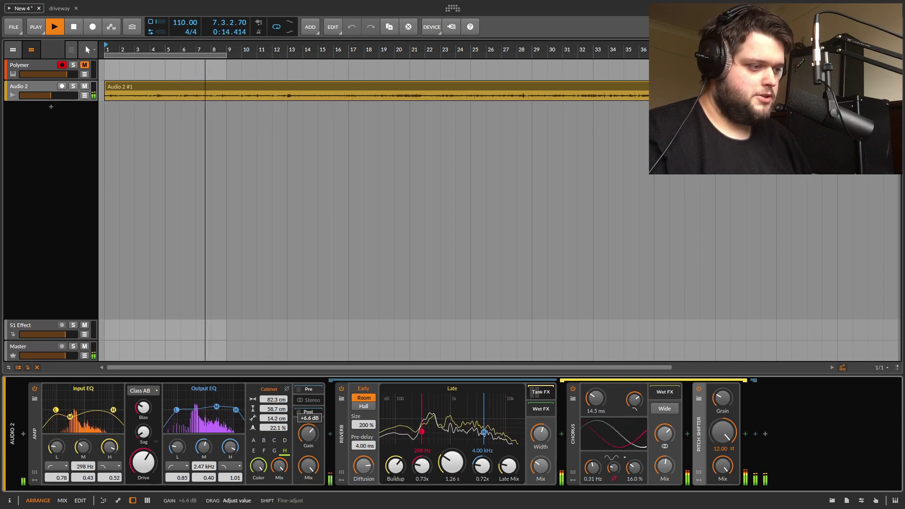
{"action": "left_click_drag", "start_coordinate": [144, 462], "coordinate": [143, 452]}
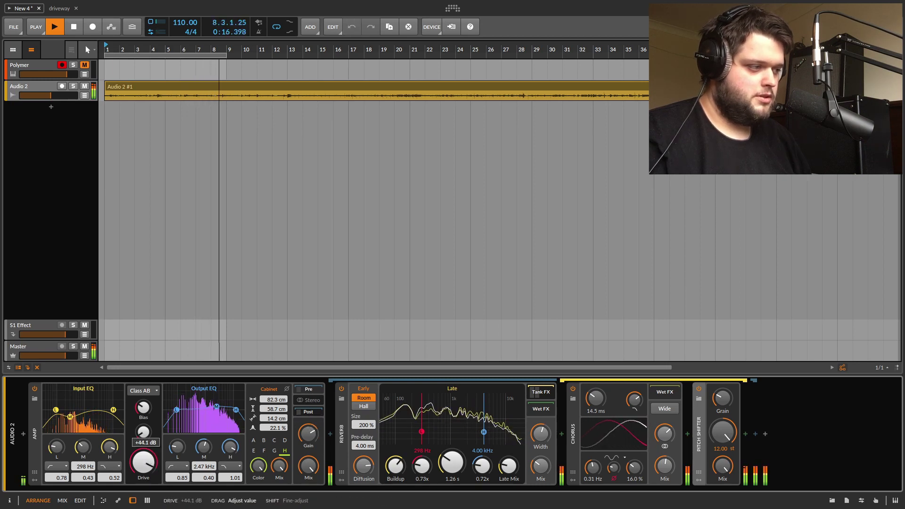
{"action": "left_click_drag", "start_coordinate": [309, 434], "coordinate": [308, 436]}
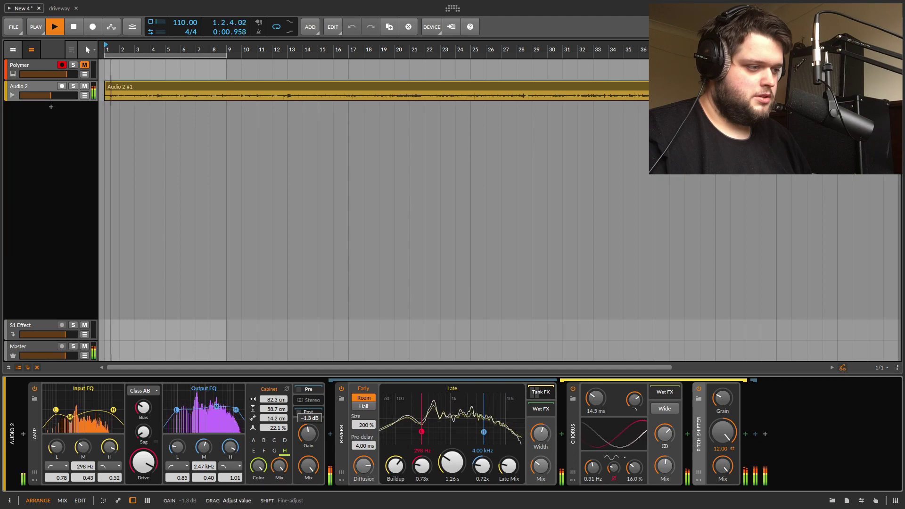
{"action": "left_click_drag", "start_coordinate": [150, 463], "coordinate": [144, 477]}
{"action": "mouse_move", "coordinate": [309, 433]}
{"action": "left_mouse_down"}
{"action": "mouse_move", "coordinate": [308, 415]}
{"action": "mouse_move", "coordinate": [309, 432]}
{"action": "left_mouse_up"}
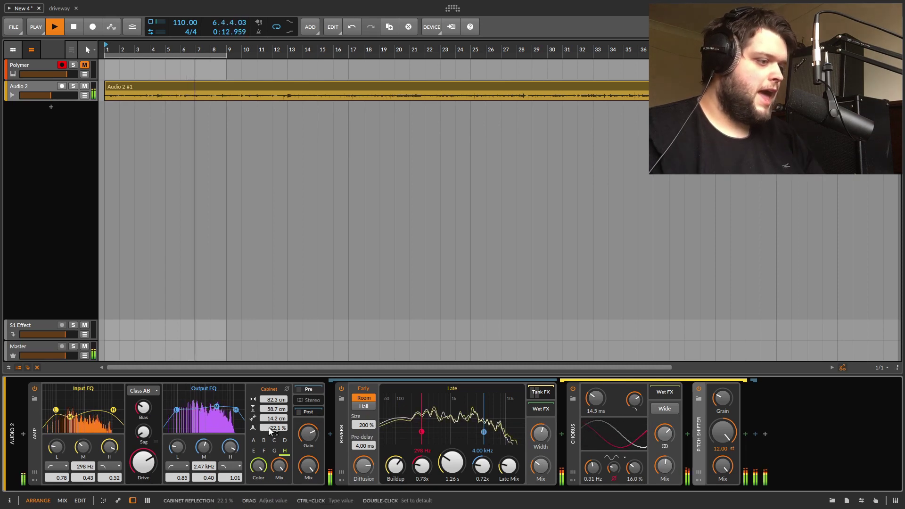
Step: Audition the Audio 2 Amp's cabinet hues B through G during playback and return to hue H
{"action": "key", "text": "space"}
{"action": "left_click", "coordinate": [267, 441]}
{"action": "key", "text": "space"}
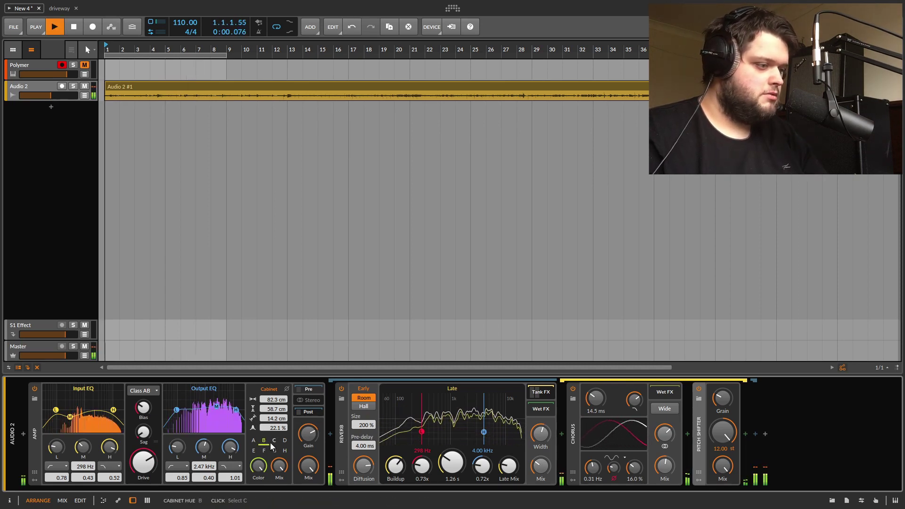
{"action": "left_click", "coordinate": [274, 440]}
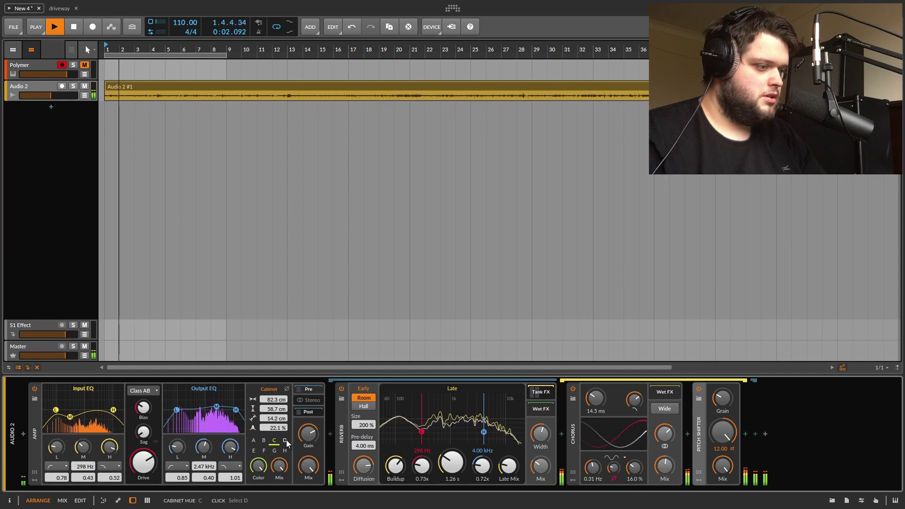
{"action": "left_click", "coordinate": [253, 451]}
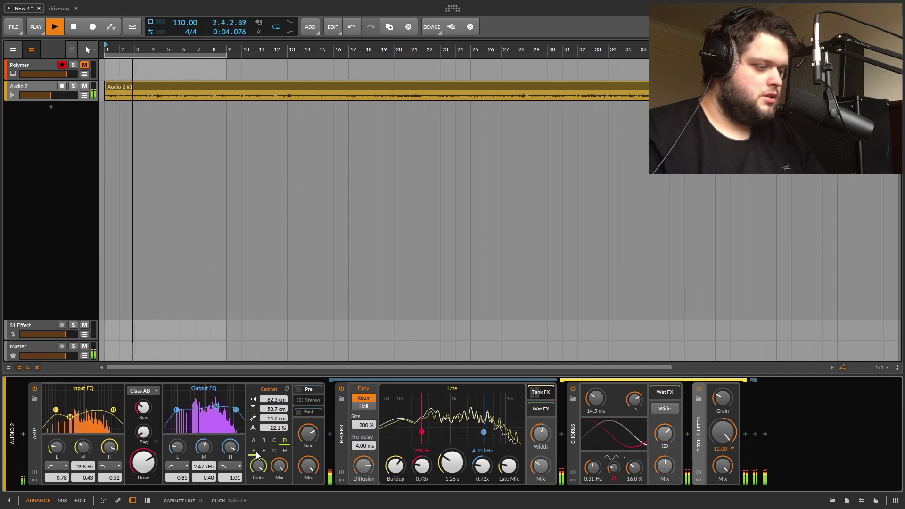
{"action": "left_click", "coordinate": [264, 451]}
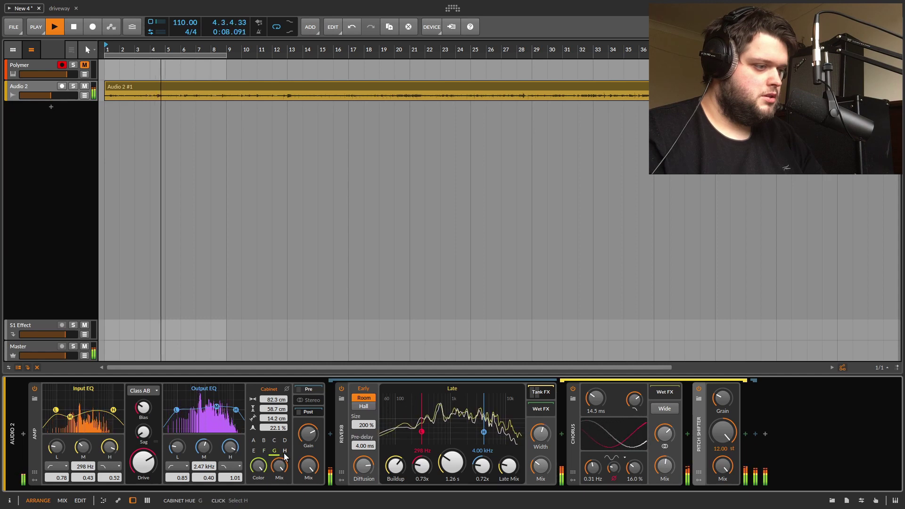
{"action": "left_click", "coordinate": [284, 453]}
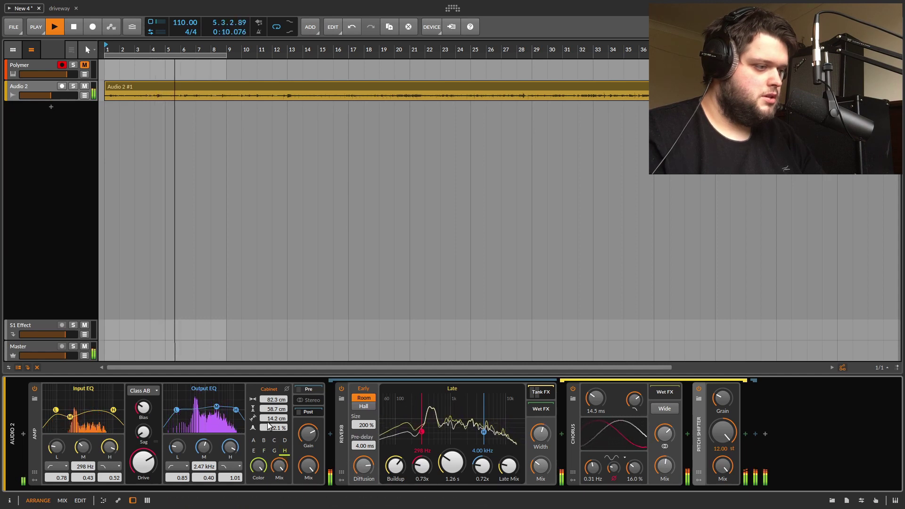
Step: Set the Amp's cabinet to hue C, 84.1 cm wide, 6.33 cm high and 21.2 cm deep, with 8.31 % reflection
{"action": "key", "text": "space"}
{"action": "mouse_move", "coordinate": [275, 402]}
{"action": "left_mouse_down"}
{"action": "mouse_move", "coordinate": [276, 433]}
{"action": "mouse_move", "coordinate": [277, 392]}
{"action": "mouse_move", "coordinate": [274, 441]}
{"action": "mouse_move", "coordinate": [274, 386]}
{"action": "left_mouse_up"}
{"action": "left_click", "coordinate": [274, 440]}
{"action": "mouse_move", "coordinate": [273, 409]}
{"action": "left_mouse_down"}
{"action": "mouse_move", "coordinate": [274, 425]}
{"action": "mouse_move", "coordinate": [273, 379]}
{"action": "mouse_move", "coordinate": [273, 402]}
{"action": "left_mouse_up"}
{"action": "key", "text": "space"}
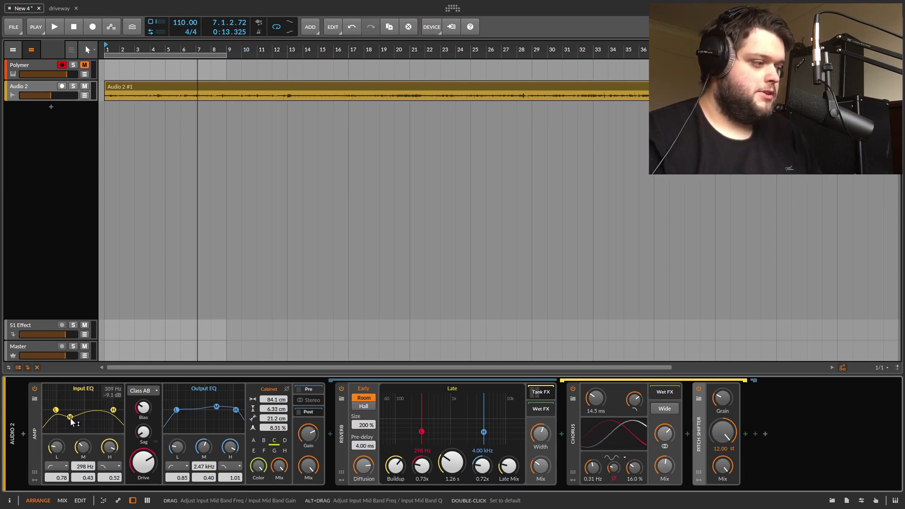
Step: Lower the Input EQ mid band at 287 Hz and show the Compressor in the Amp's Pre chain
{"action": "left_click_drag", "start_coordinate": [68, 418], "coordinate": [81, 418]}
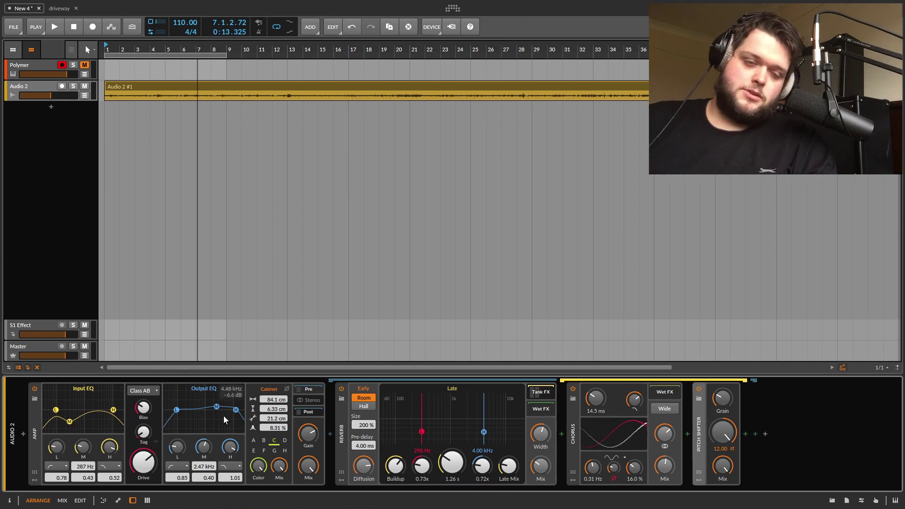
{"action": "left_click", "coordinate": [311, 390]}
{"action": "left_click", "coordinate": [307, 392]}
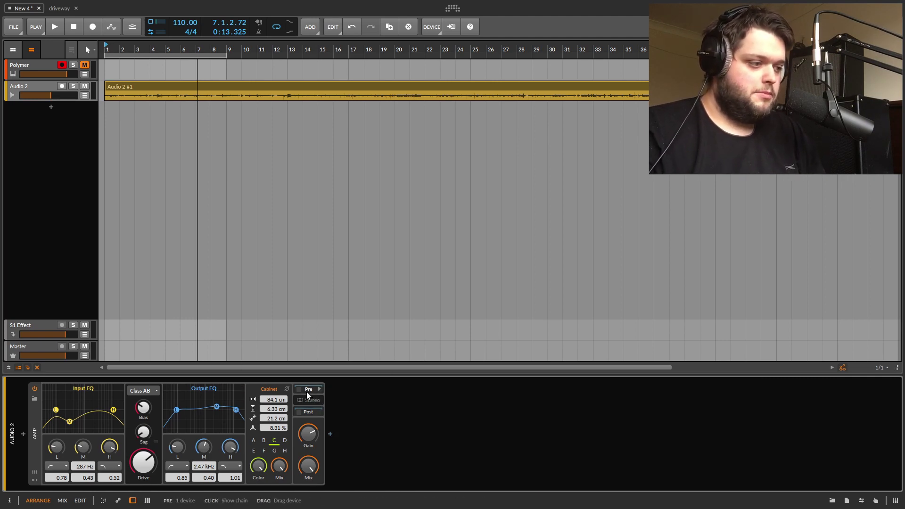
{"action": "left_click", "coordinate": [307, 392]}
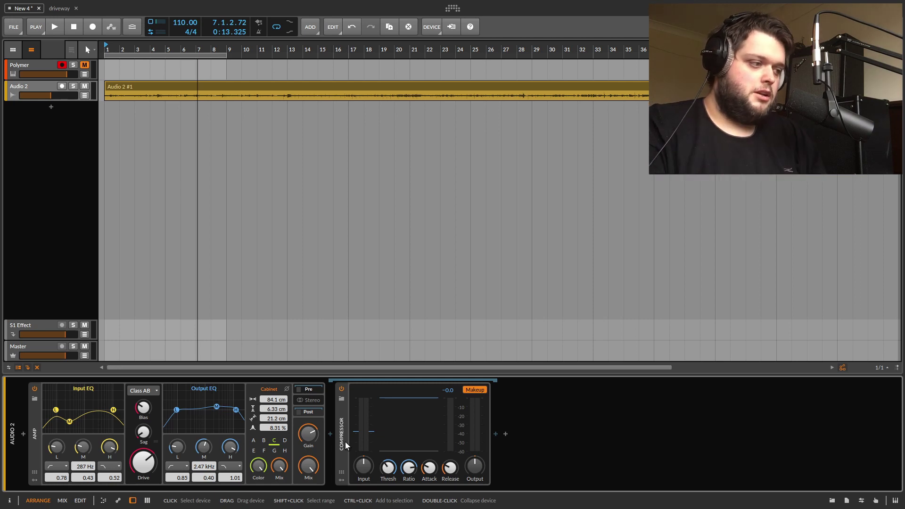
Step: Try cabinet hue B on the Audio 2 Amp, switch it to hue D, and start playback
{"action": "left_click_drag", "start_coordinate": [143, 460], "coordinate": [147, 472]}
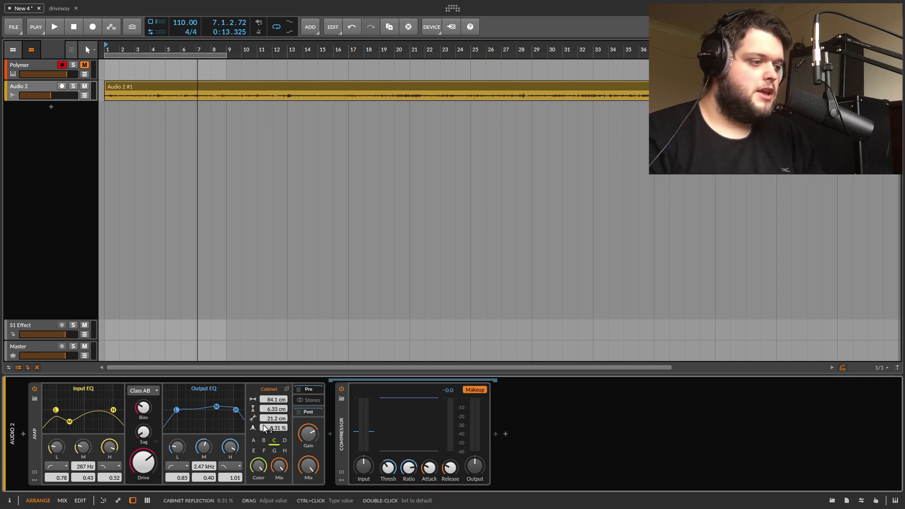
{"action": "left_click", "coordinate": [257, 441]}
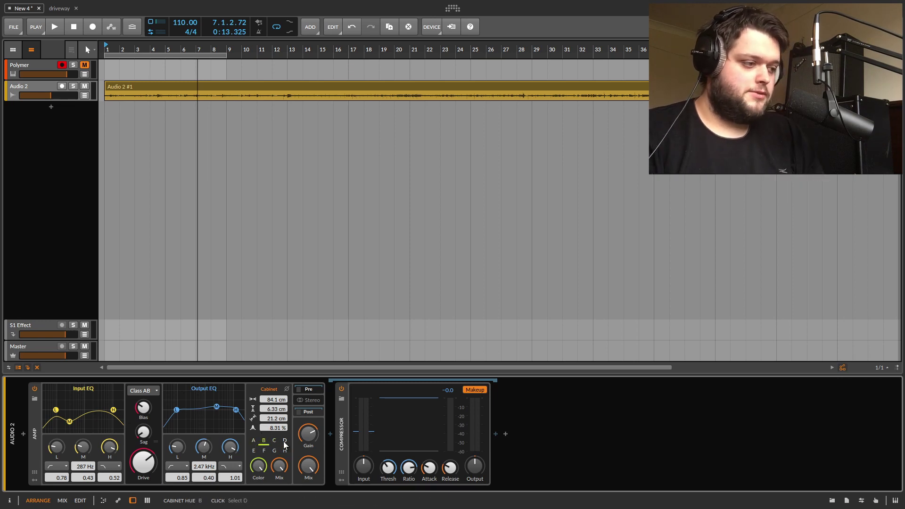
{"action": "key", "text": "space"}
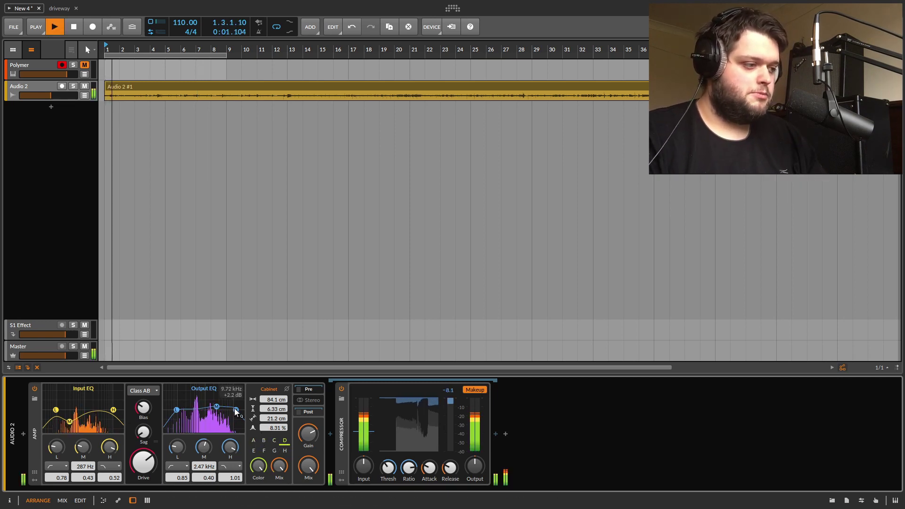
Step: Boost the Output EQ mid band at 7.57 kHz with high-band Q 2.07, set Input EQ high-band Q to 0.51, lower Color and set Sag to 81.1 %
{"action": "left_click_drag", "start_coordinate": [236, 410], "coordinate": [230, 393]}
{"action": "left_click_drag", "start_coordinate": [113, 410], "coordinate": [114, 377]}
{"action": "mouse_move", "coordinate": [258, 466]}
{"action": "left_mouse_down"}
{"action": "mouse_move", "coordinate": [257, 500]}
{"action": "mouse_move", "coordinate": [258, 448]}
{"action": "mouse_move", "coordinate": [258, 465]}
{"action": "left_mouse_up"}
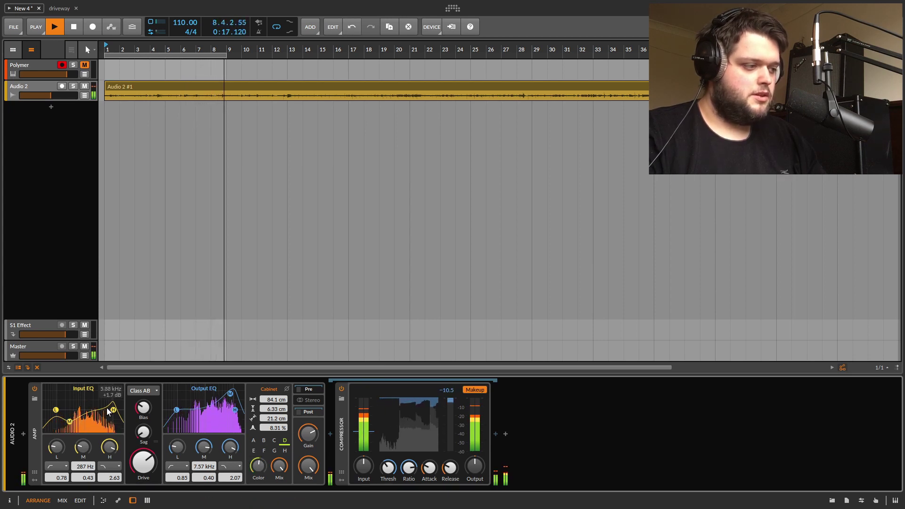
{"action": "left_click_drag", "start_coordinate": [113, 410], "coordinate": [143, 409]}
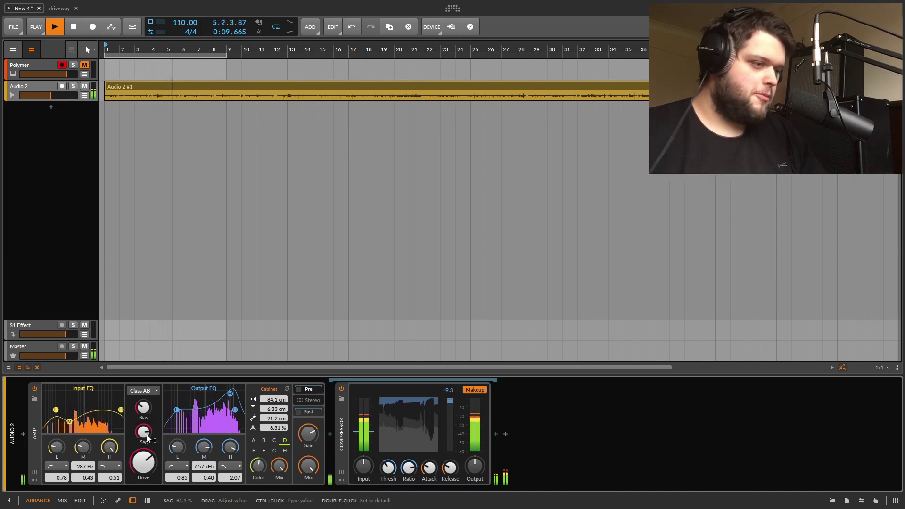
Step: During playback, lower the Pitch Shifter's Grain rate in the Reverb's Tank FX chain and adjust the Reverb's Mix, ending with playback stopped
{"action": "key", "text": "space"}
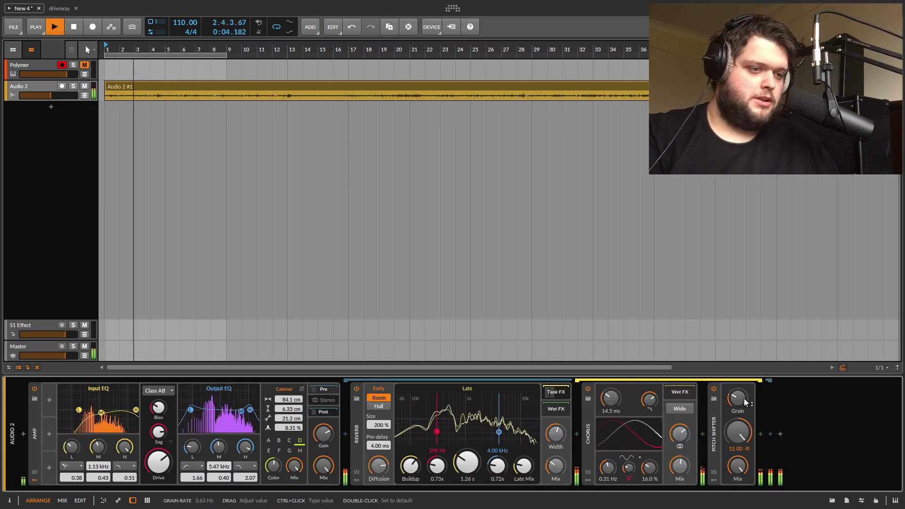
{"action": "left_click_drag", "start_coordinate": [743, 397], "coordinate": [743, 416]}
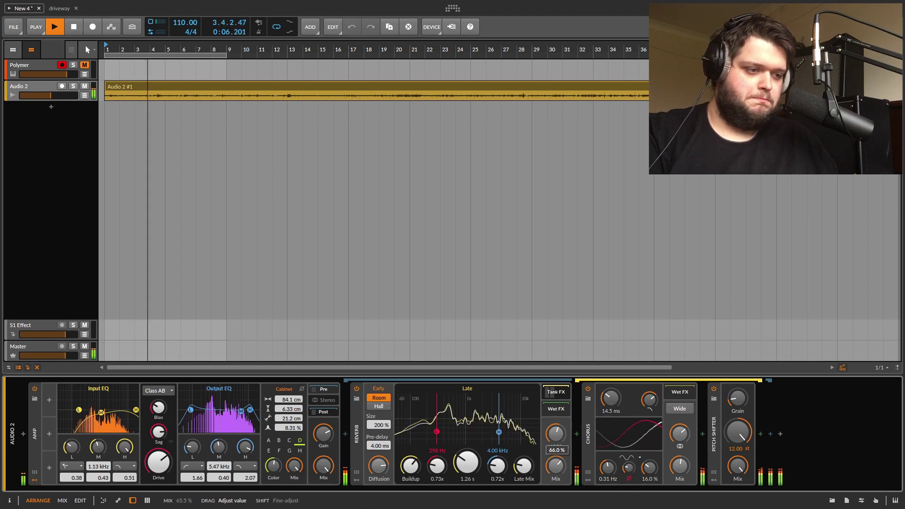
{"action": "left_click_drag", "start_coordinate": [555, 465], "coordinate": [556, 432]}
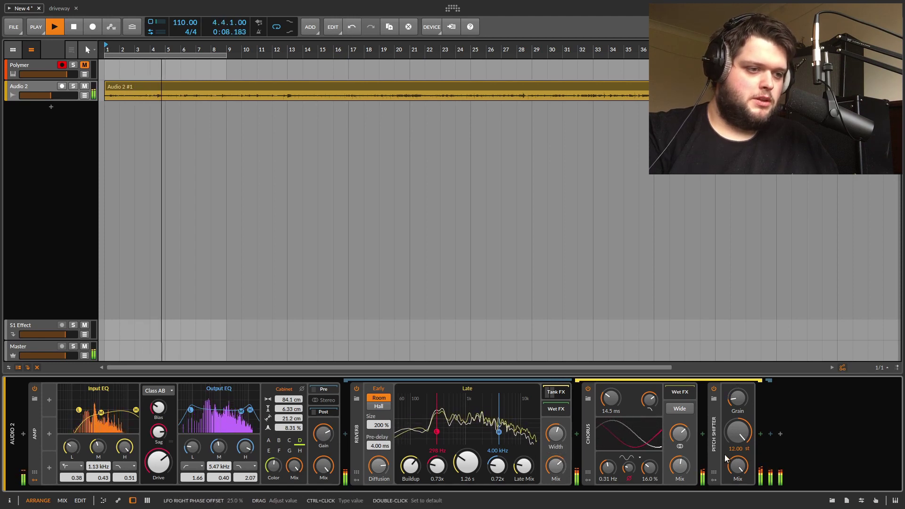
{"action": "key", "text": "space"}
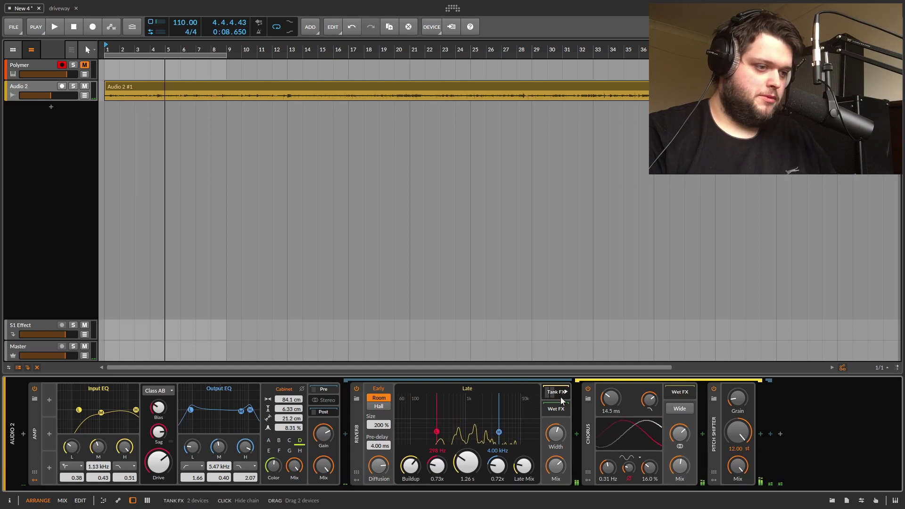